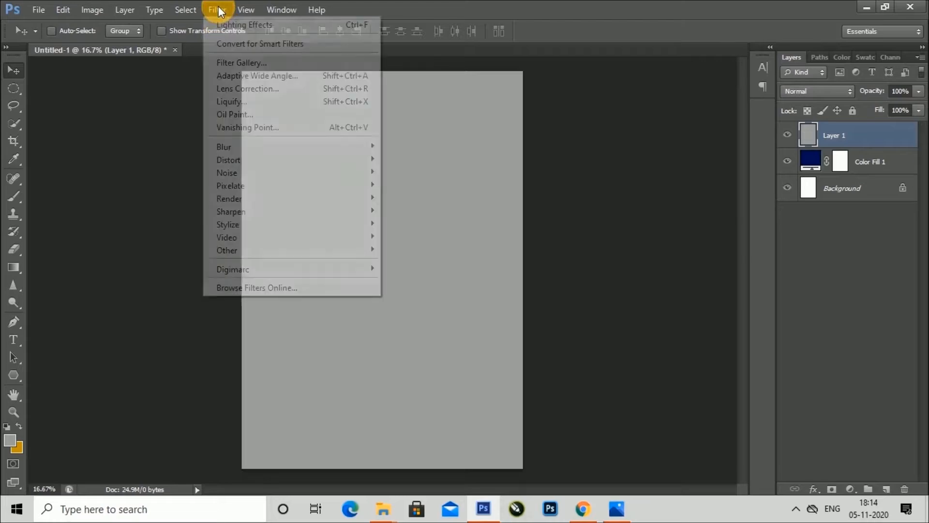
Step: Add 82.43% uniform monochromatic noise to Layer 1
mouse_move(228, 173)
click(398, 173)
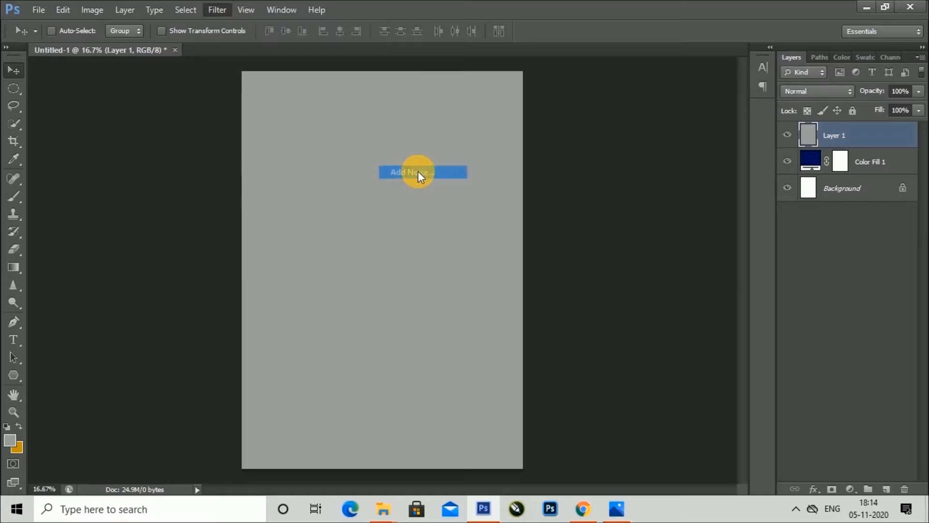
drag(383, 277, 390, 277)
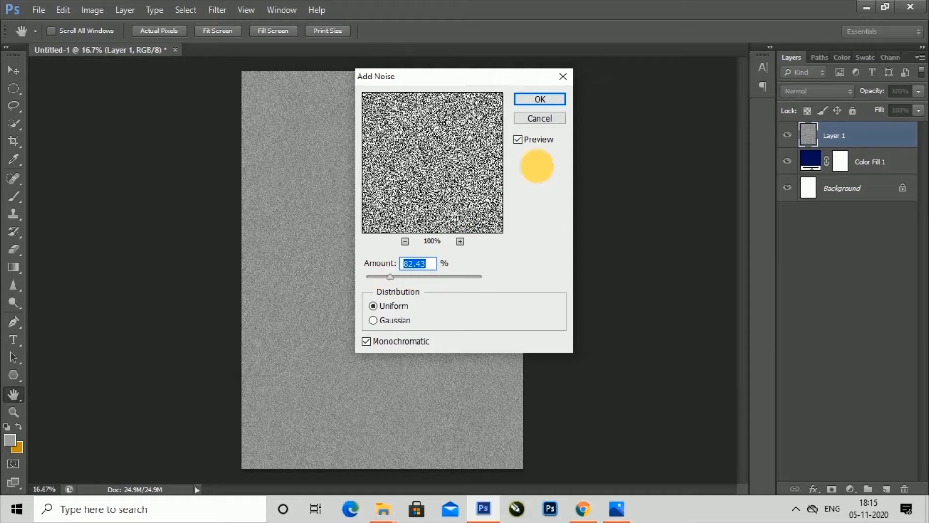
click(541, 99)
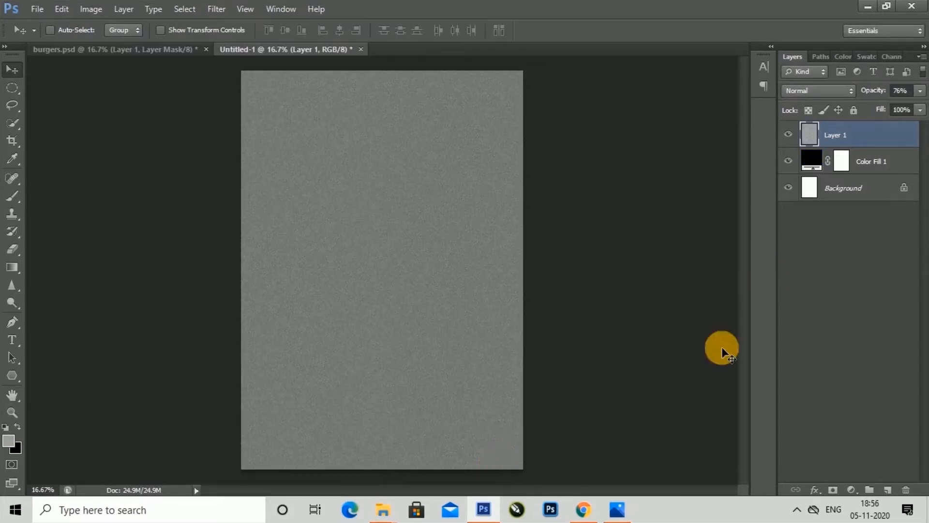
Step: Add a layer mask to Layer 1 and set the textured 63 px preset brush to a size of 2300 px
click(833, 490)
click(13, 196)
click(60, 29)
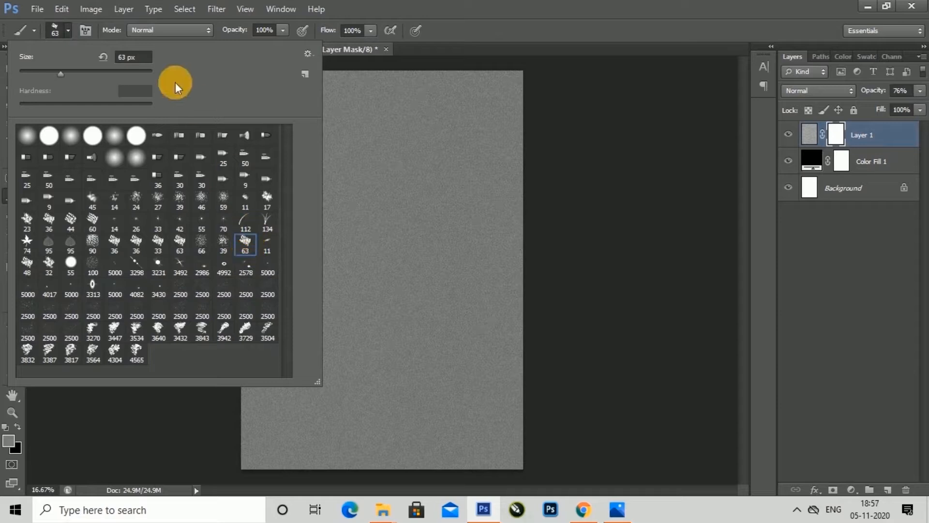
drag(119, 71, 128, 71)
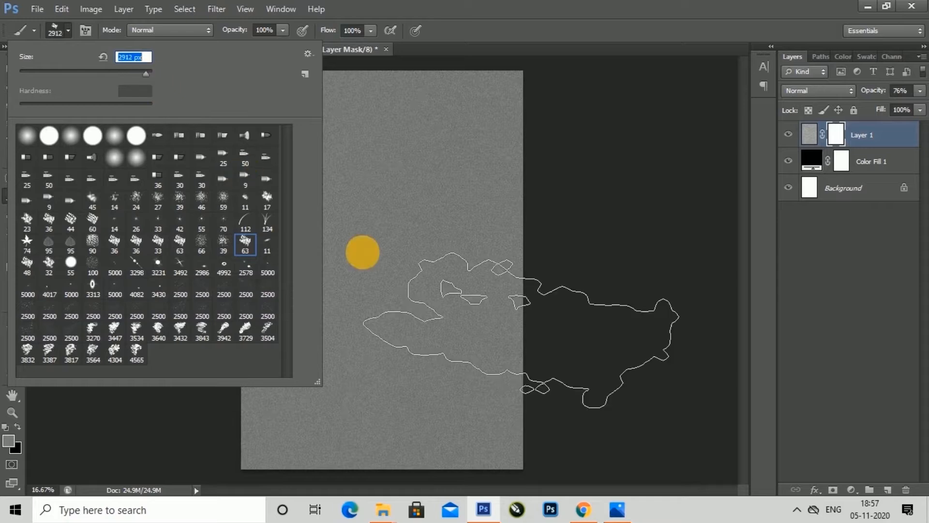
click(473, 5)
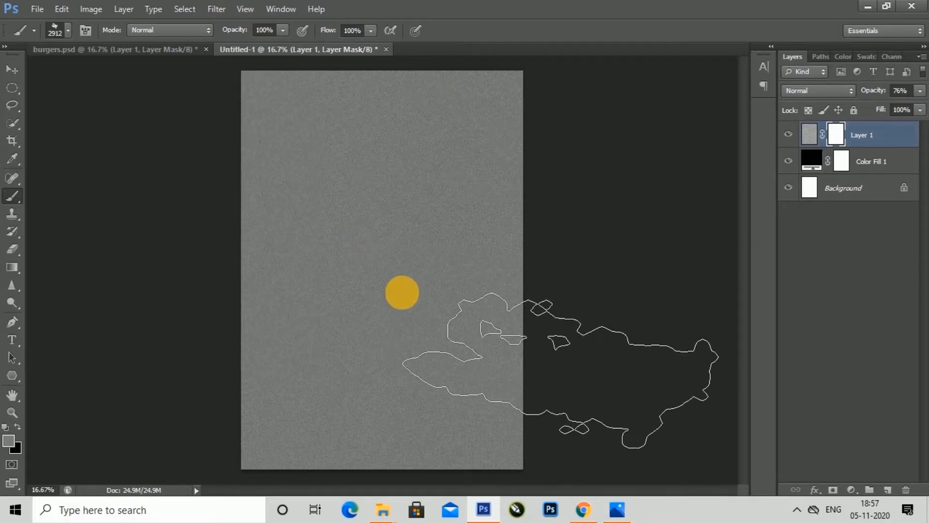
key(bracketleft)
key(bracketleft)
key(bracketleft)
key(bracketleft)
key(bracketleft)
key(bracketleft)
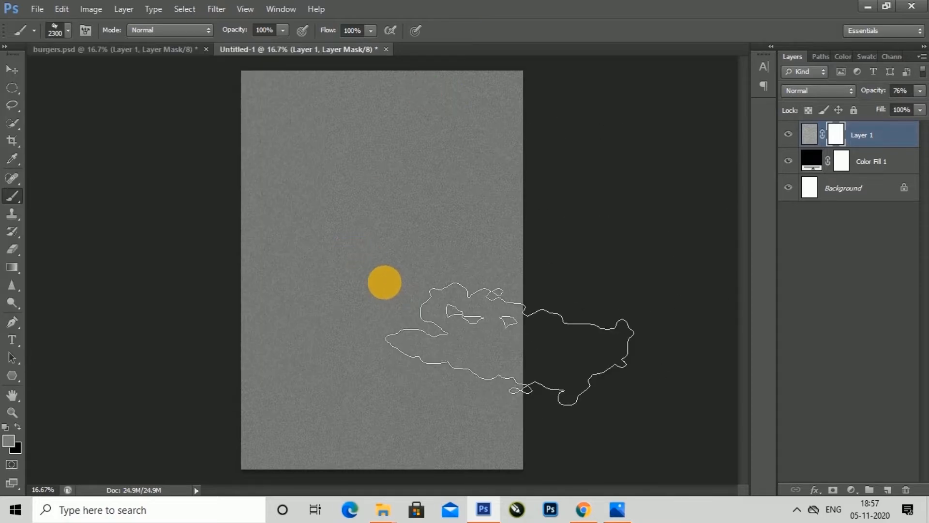
Step: Set the brush tip angle to -22° and stamp it once near the middle of Layer 1's mask
click(85, 35)
drag(907, 367, 907, 376)
click(828, 366)
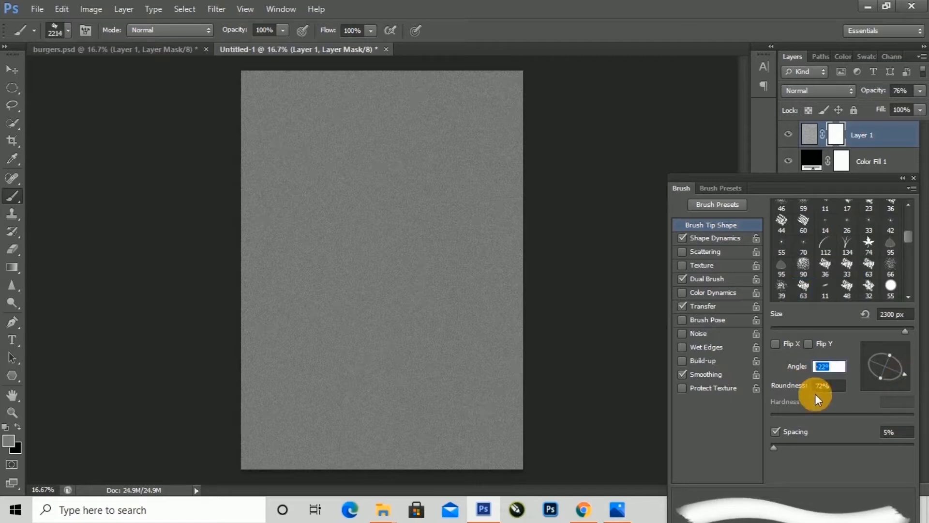
click(914, 177)
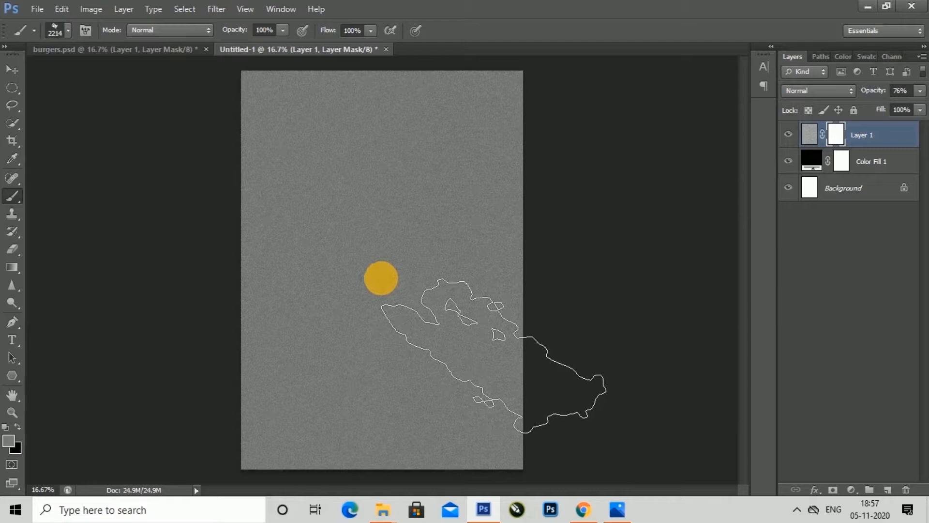
click(380, 277)
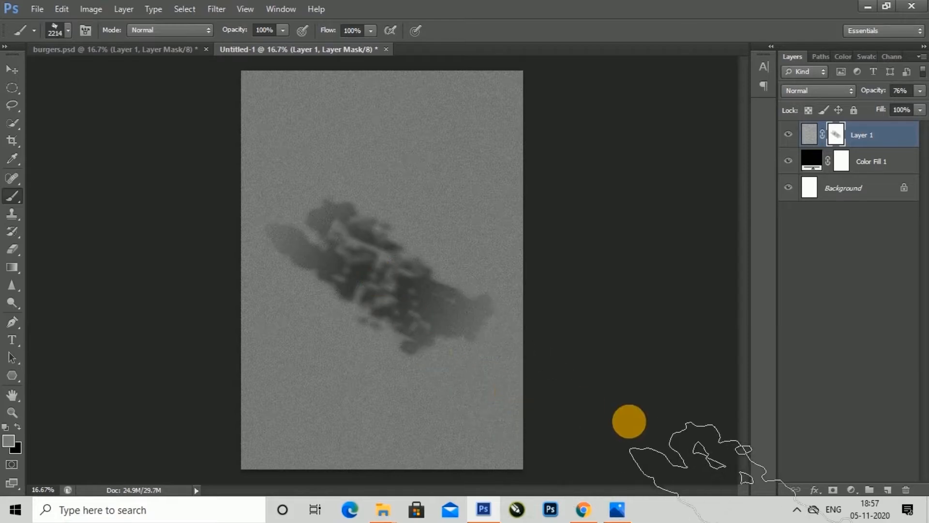
Step: Unlink Layer 1's mask and transform the brush mark to about 118% width and 94% height, rotated about 18°, centred on the canvas
click(825, 137)
key(ctrl+t)
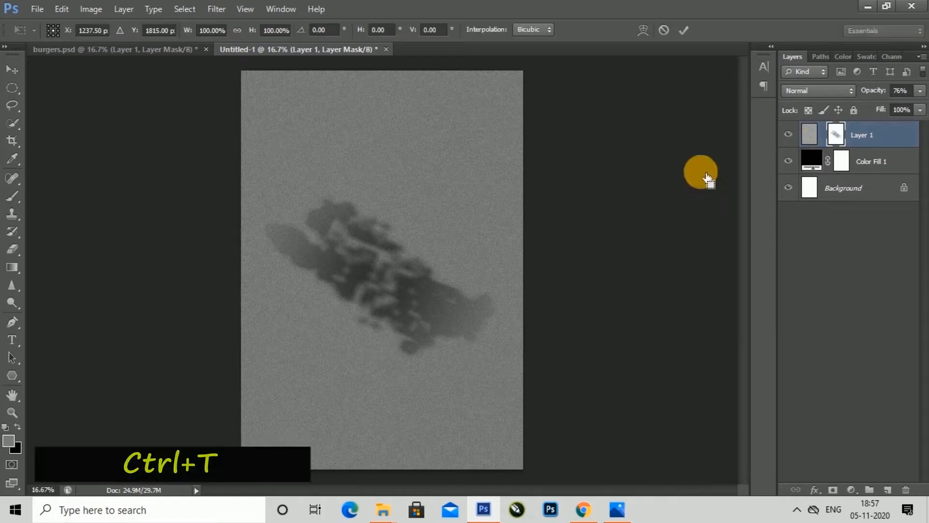
drag(502, 366, 528, 402)
drag(442, 321, 436, 335)
drag(496, 398, 499, 401)
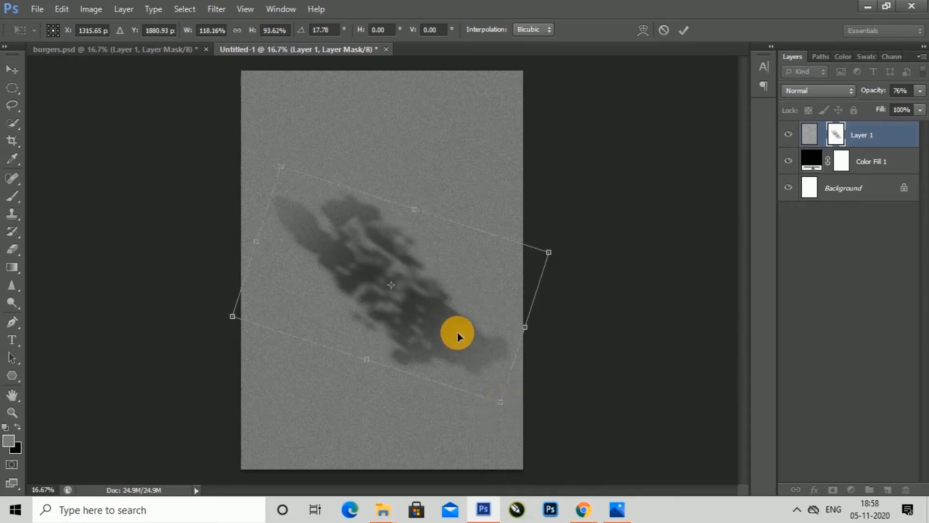
drag(462, 339, 452, 331)
click(682, 30)
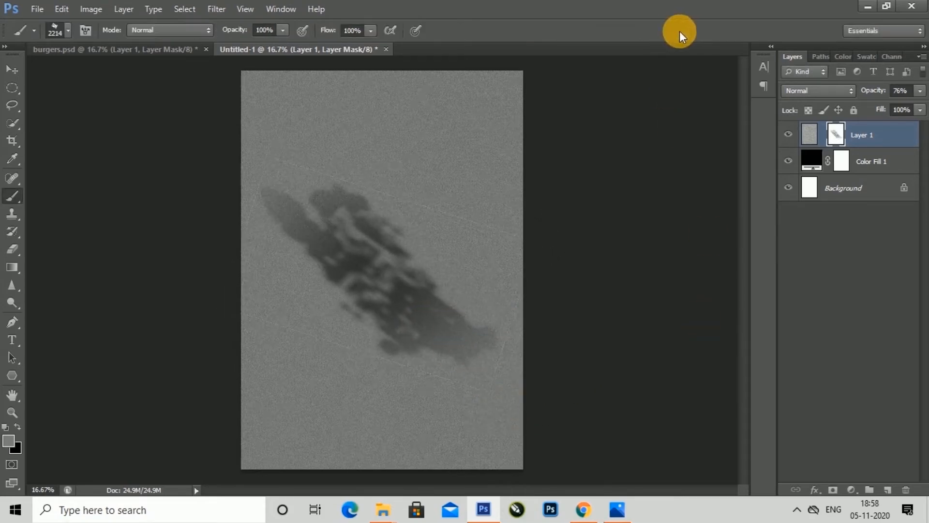
click(12, 68)
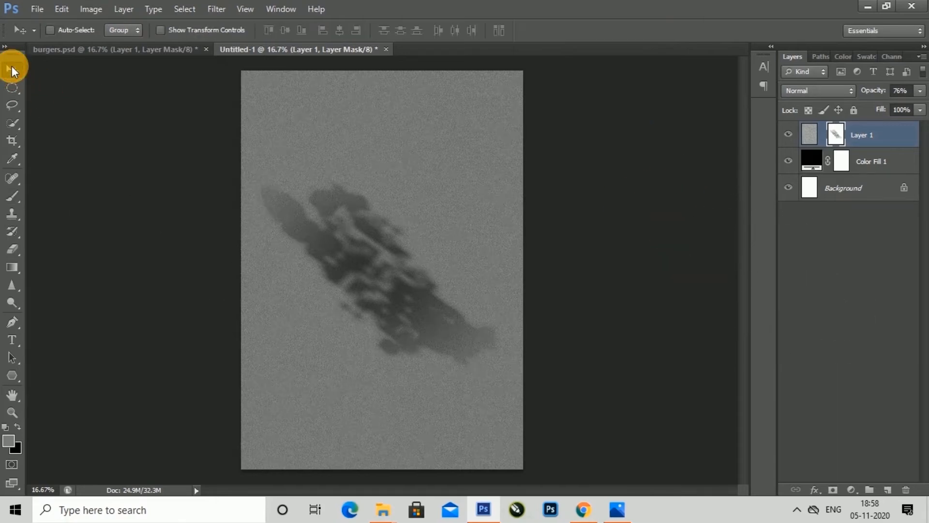
click(37, 8)
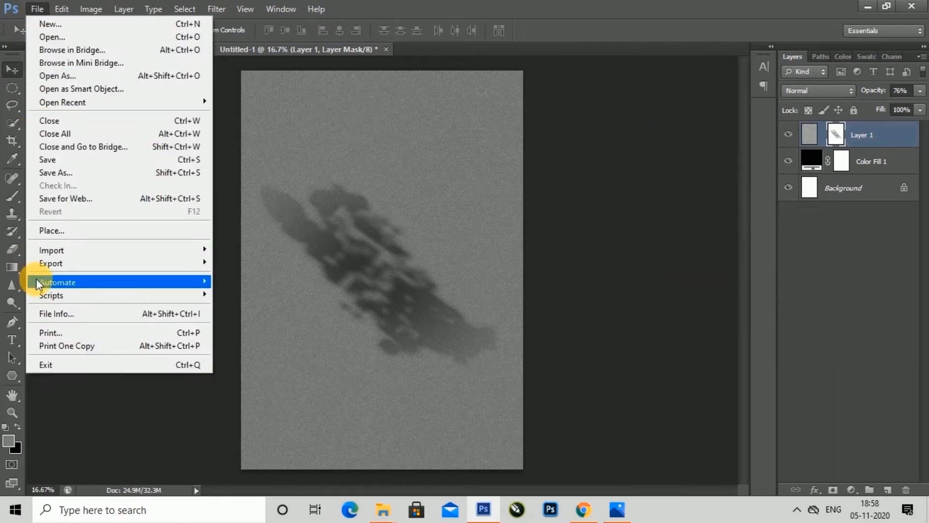
click(78, 231)
click(617, 145)
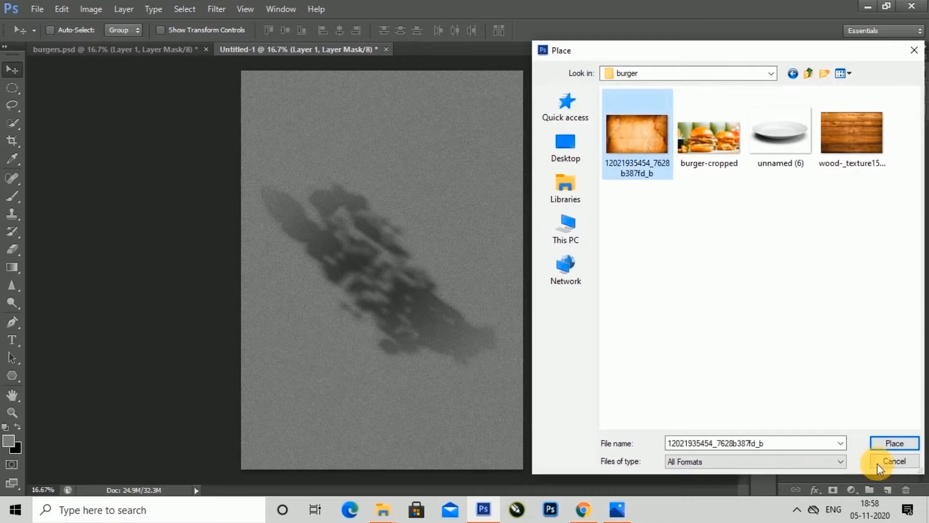
click(893, 447)
Step: Rotate the placed paper texture 90° and enlarge it proportionally to cover the whole canvas
right_click(496, 270)
click(545, 432)
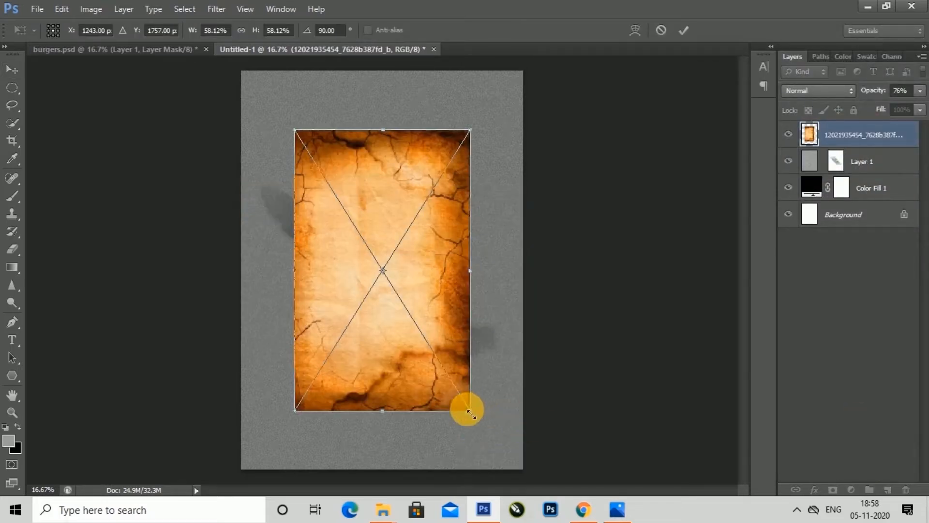
drag(470, 413, 533, 471)
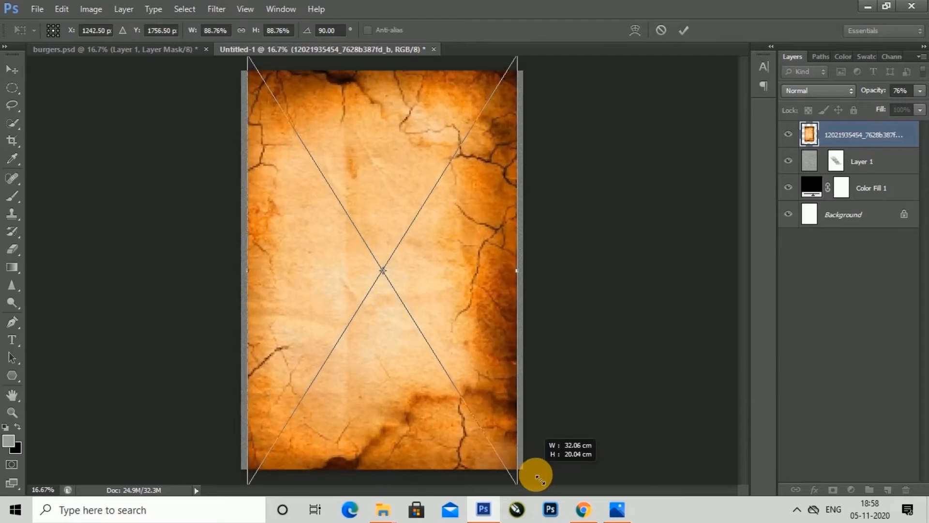
key(Return)
Step: Rasterize the placed texture layer and desaturate it
right_click(853, 131)
click(726, 162)
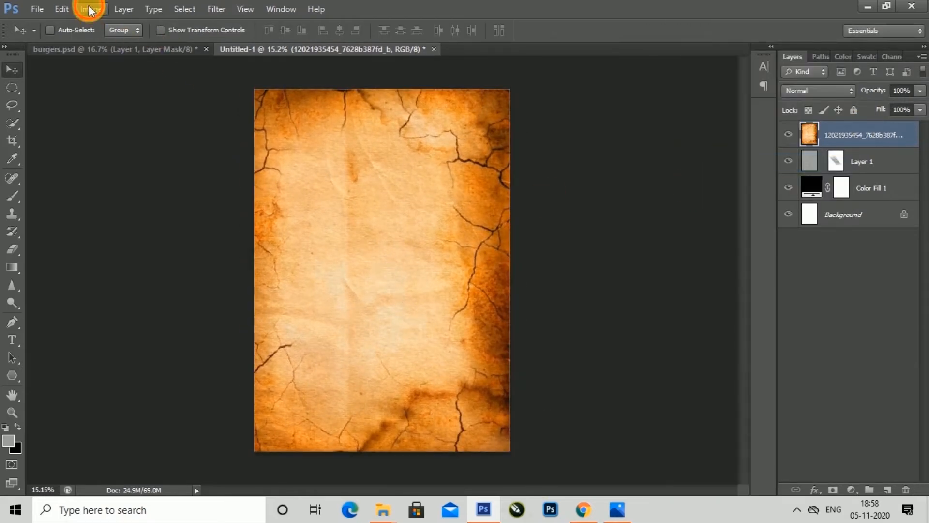
click(90, 9)
mouse_move(145, 44)
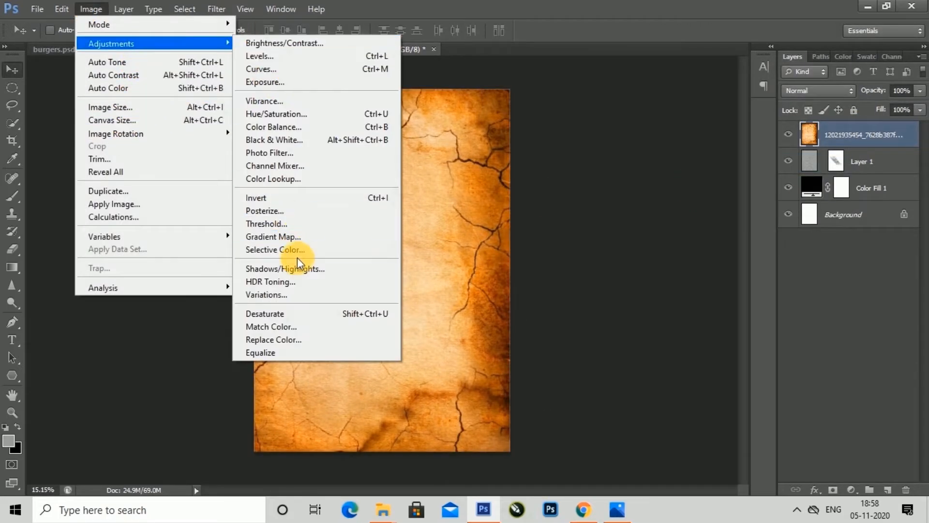
click(275, 313)
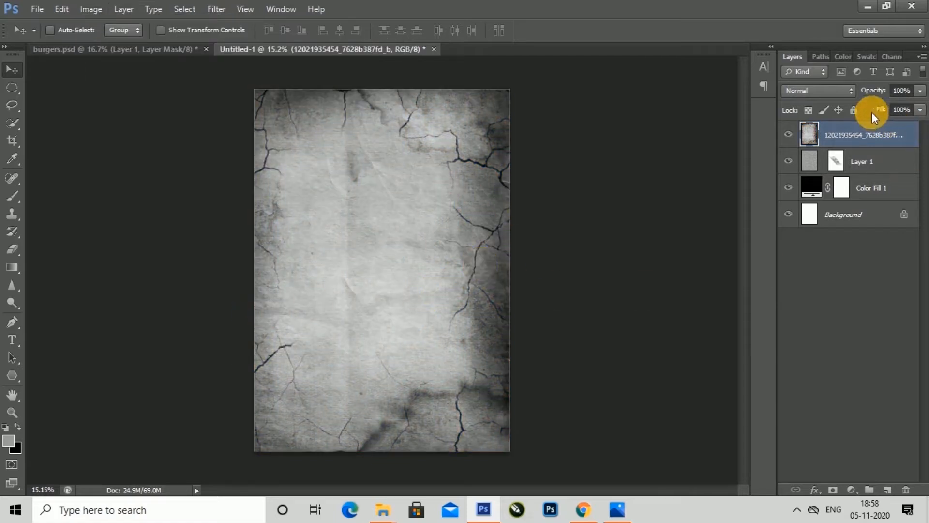
Step: Set the texture layer's blend mode to Luminosity and its opacity to 16%
click(851, 91)
click(805, 443)
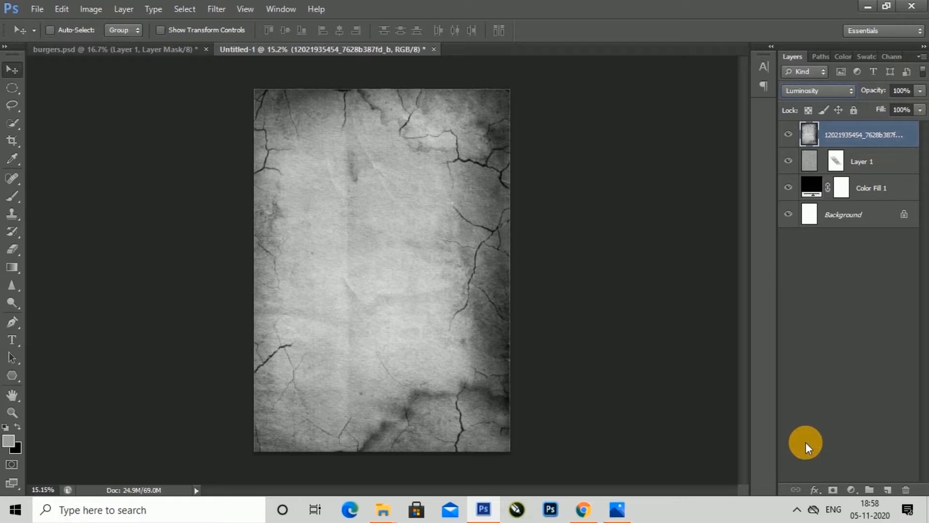
click(920, 91)
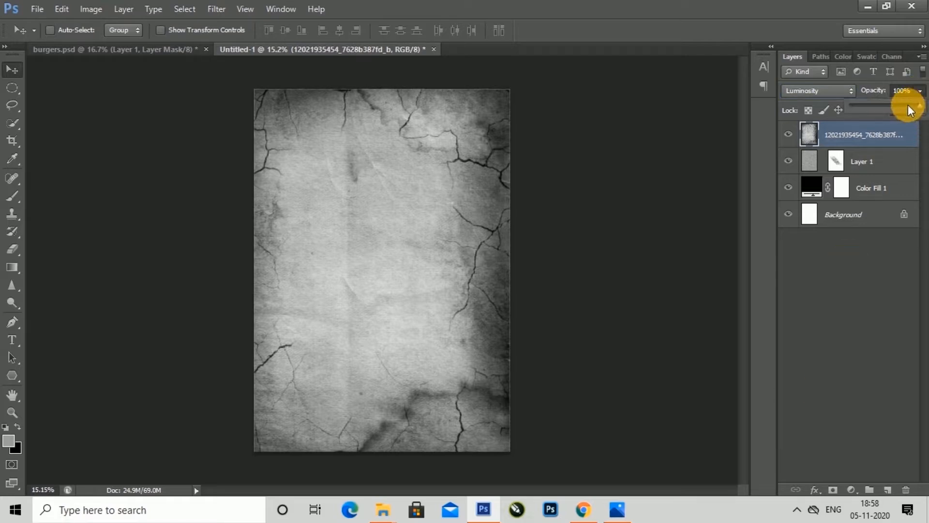
drag(908, 105, 853, 103)
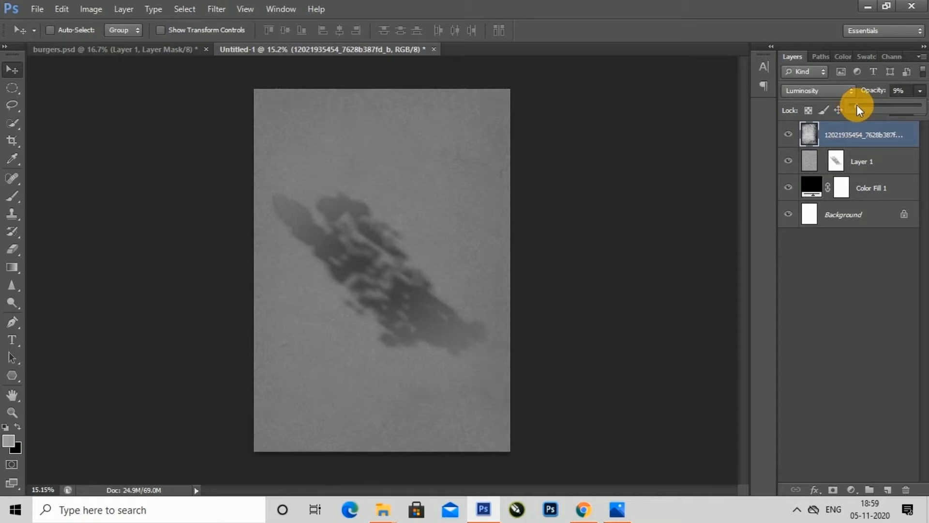
drag(857, 104, 862, 105)
click(688, 186)
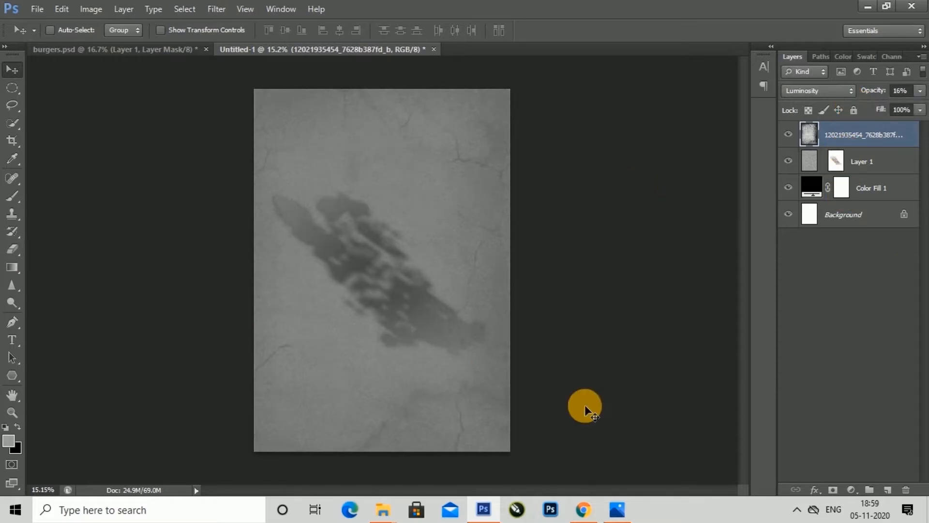
Step: Mask the texture layer and fade the cracks along its upper area with a soft round 2214 px brush at 33% opacity
click(833, 490)
key(b)
click(57, 26)
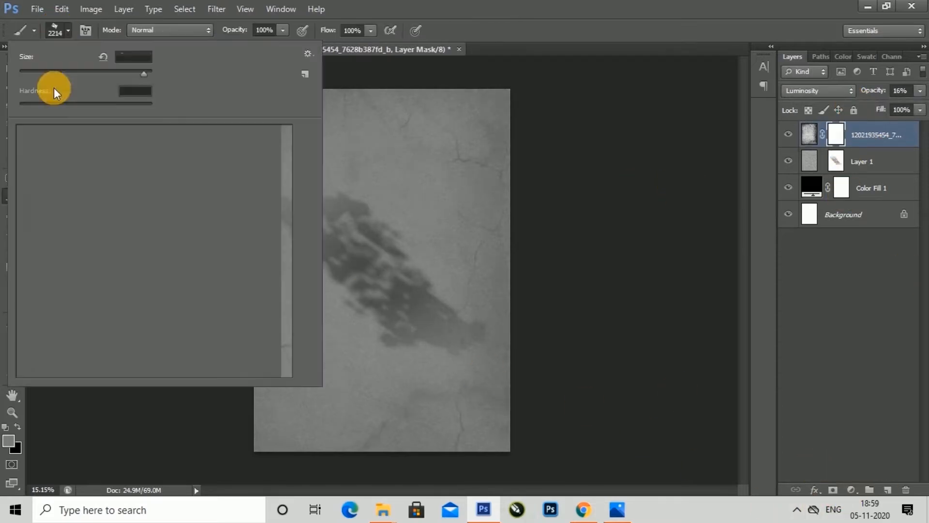
click(483, 42)
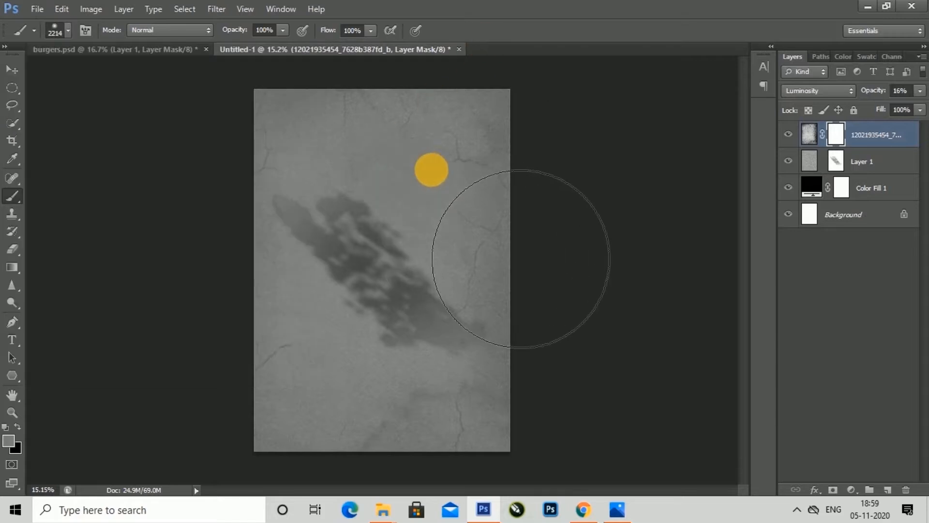
click(431, 175)
drag(239, 48, 237, 48)
click(287, 135)
click(268, 193)
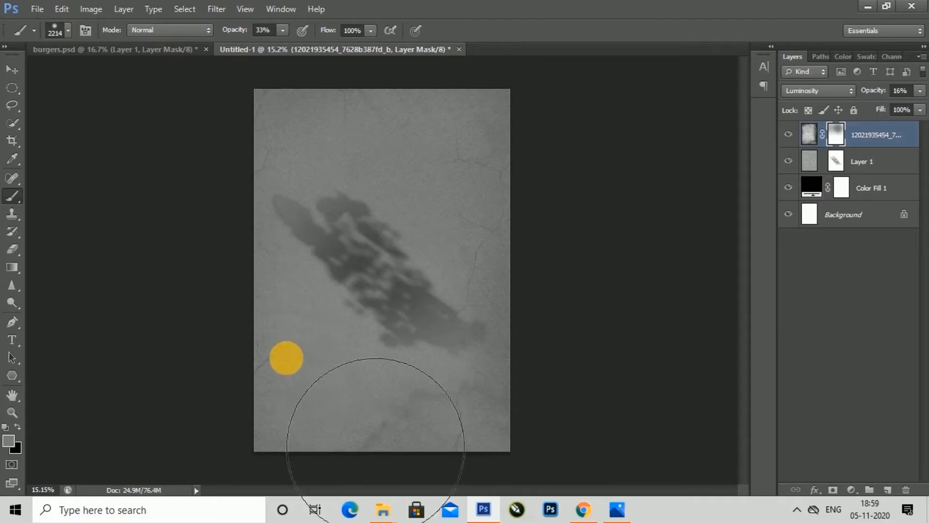
Step: Soften the remaining cracks on the texture layer's mask with a smaller soft brush
click(303, 45)
click(429, 230)
key(bracketleft)
key(bracketleft)
key(bracketleft)
key(bracketleft)
key(bracketleft)
key(bracketleft)
key(bracketleft)
key(bracketleft)
key(bracketleft)
key(bracketleft)
key(bracketleft)
mouse_move(465, 300)
mouse_down()
mouse_move(489, 412)
mouse_move(450, 296)
mouse_up()
click(12, 69)
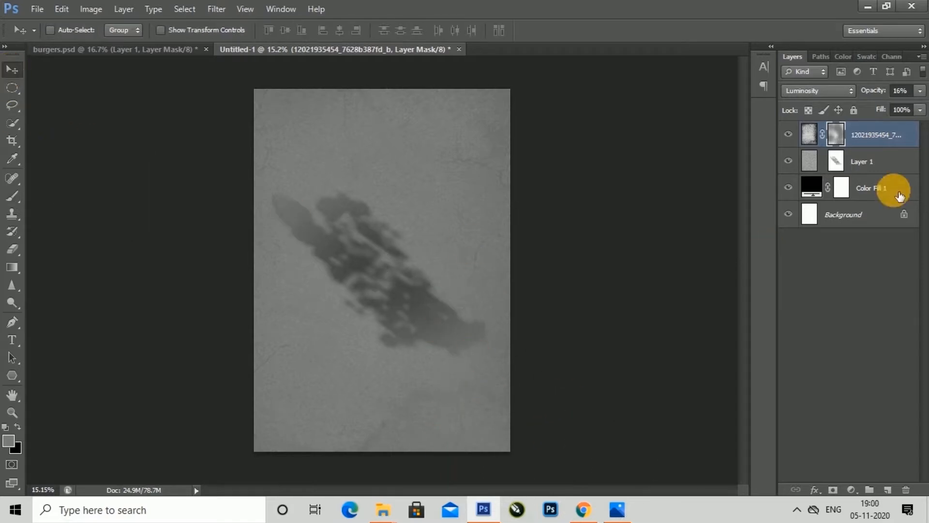
Step: Add a new layer above the texture layer, try a black fill on it and undo the fill
click(888, 490)
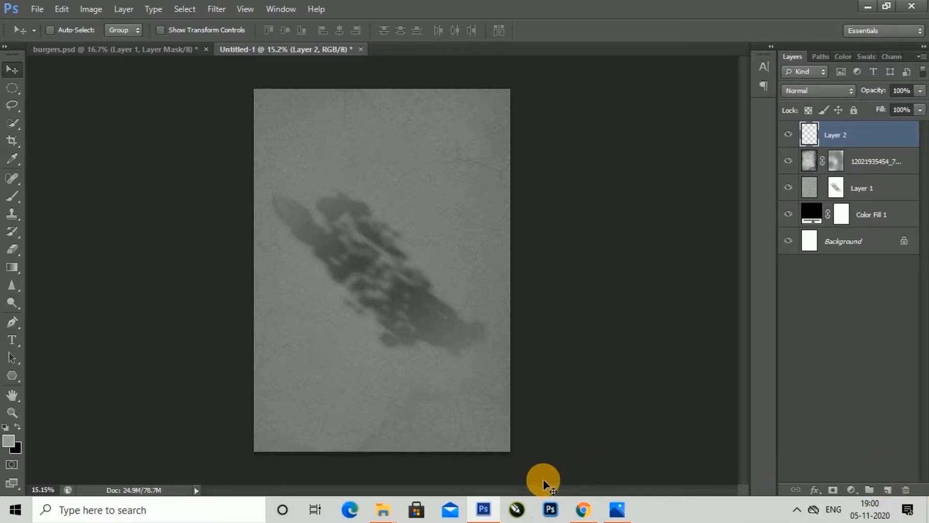
key(ctrl+BackSpace)
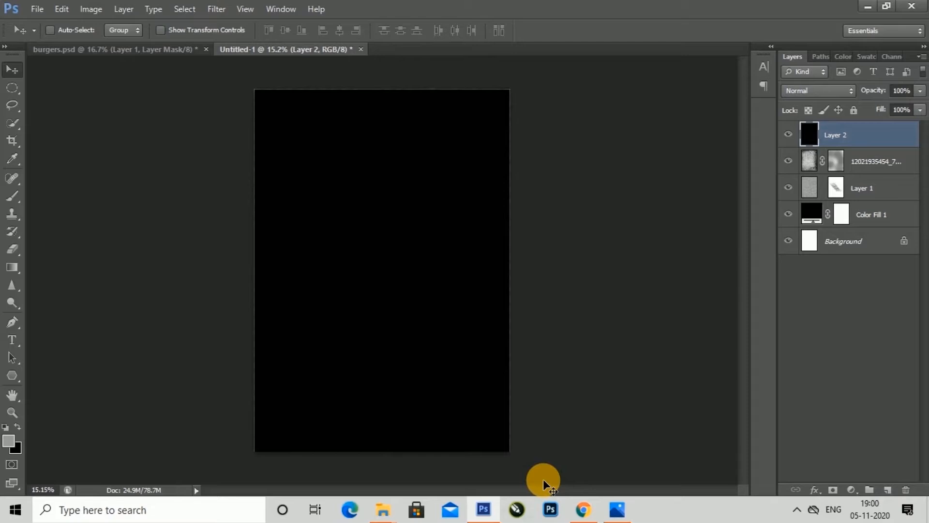
key(ctrl+z)
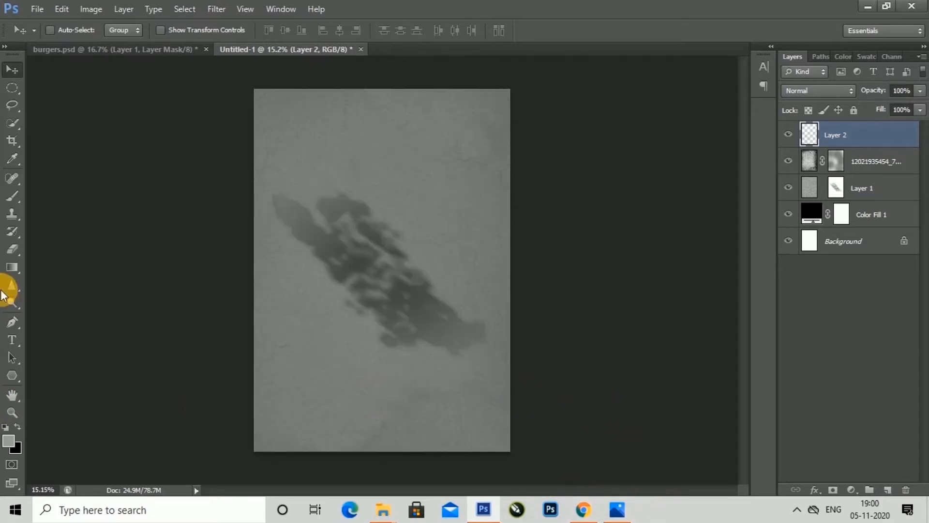
Step: Draw a linear gradient on the new layer from black at the poster's bottom upward to white at 0% opacity
click(12, 267)
click(65, 29)
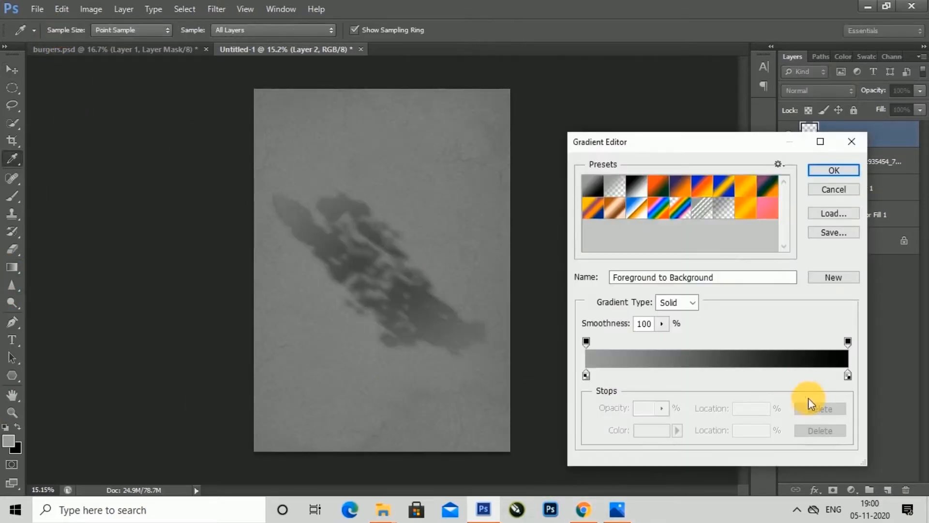
click(636, 186)
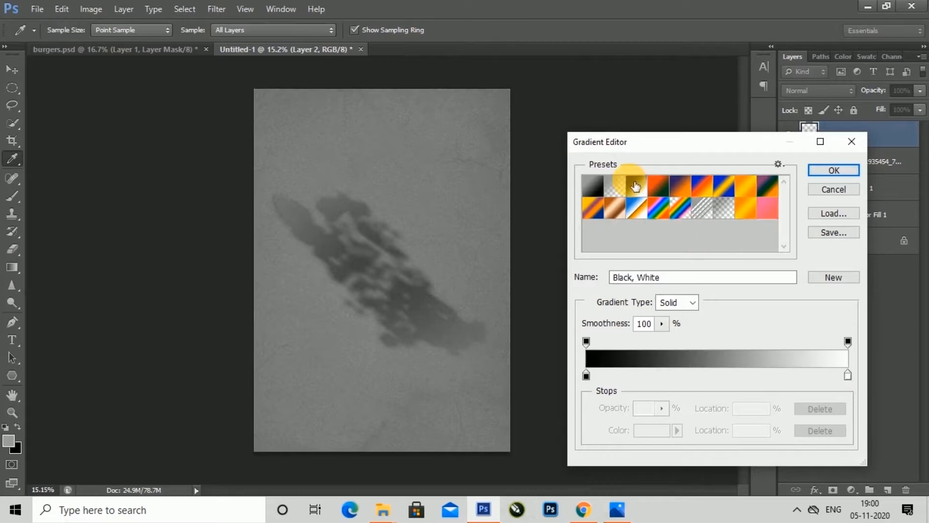
click(847, 375)
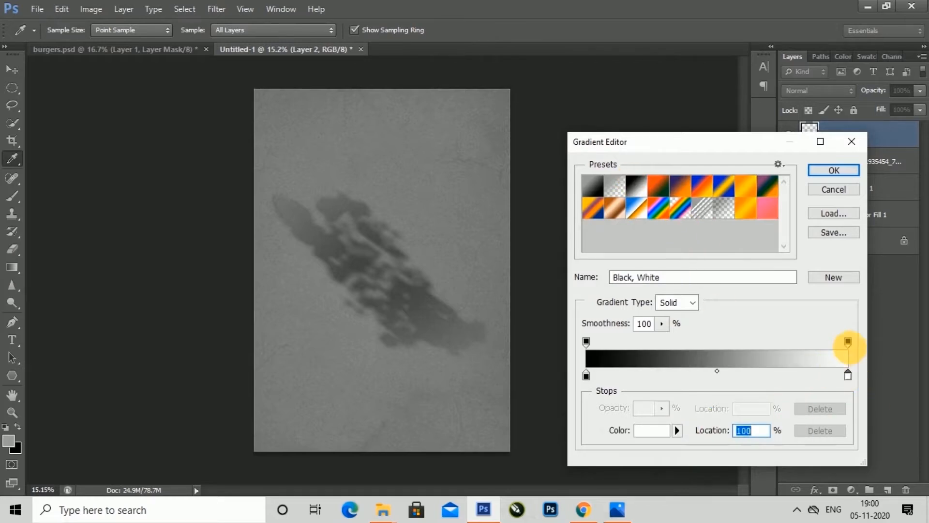
click(848, 341)
text(0)
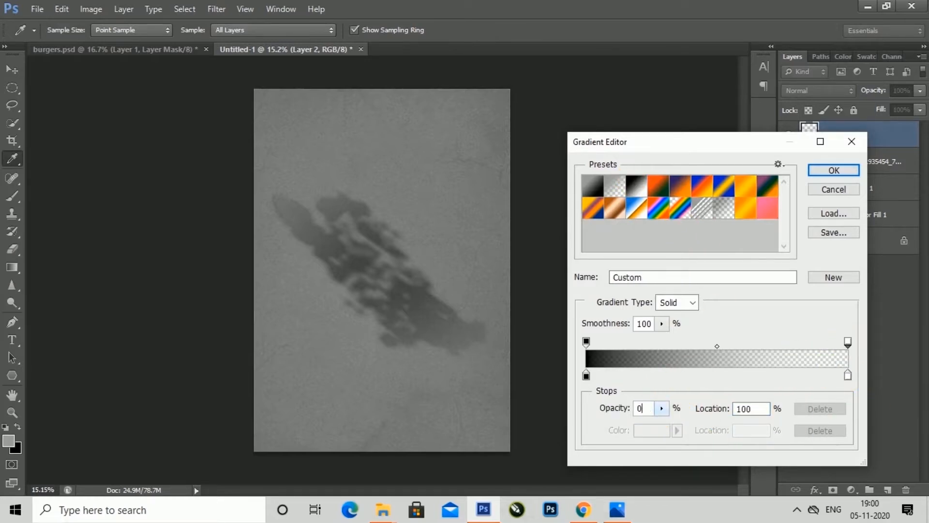
click(835, 176)
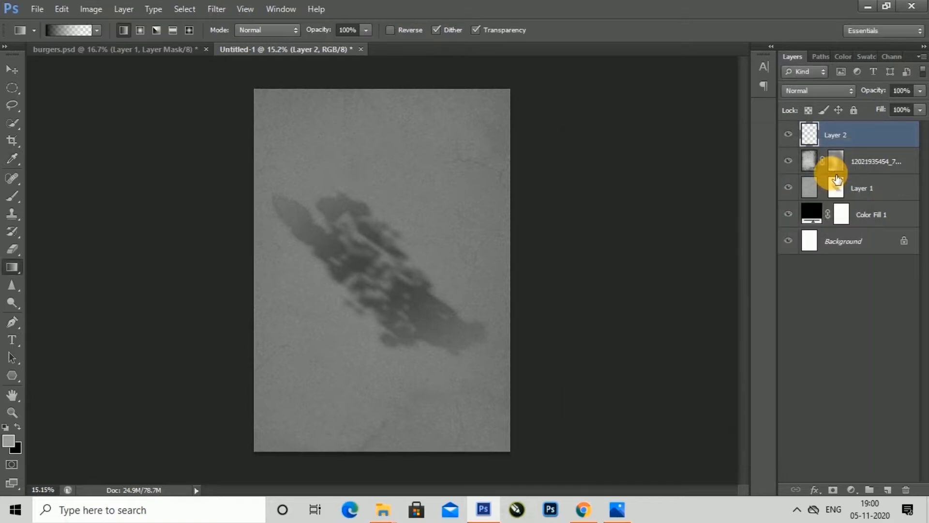
mouse_move(381, 460)
mouse_down()
mouse_move(385, 290)
mouse_move(396, 302)
mouse_up()
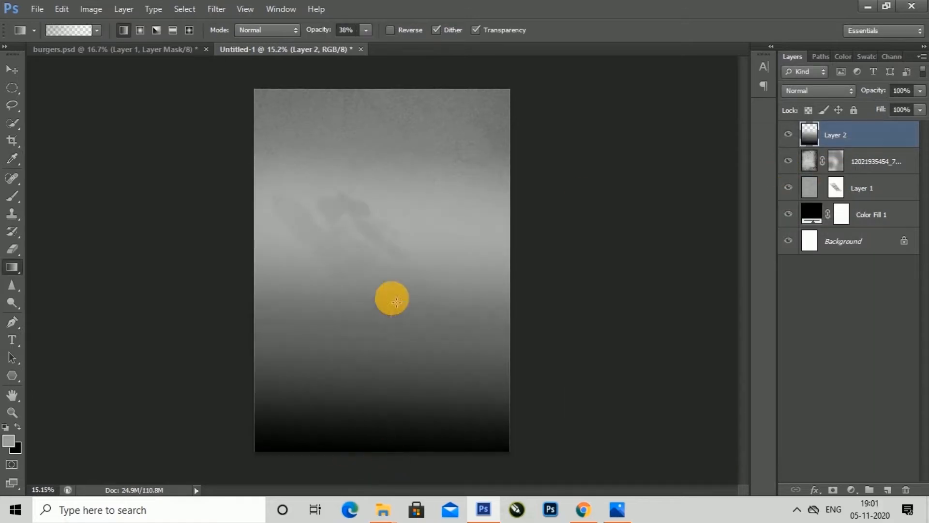
key(v)
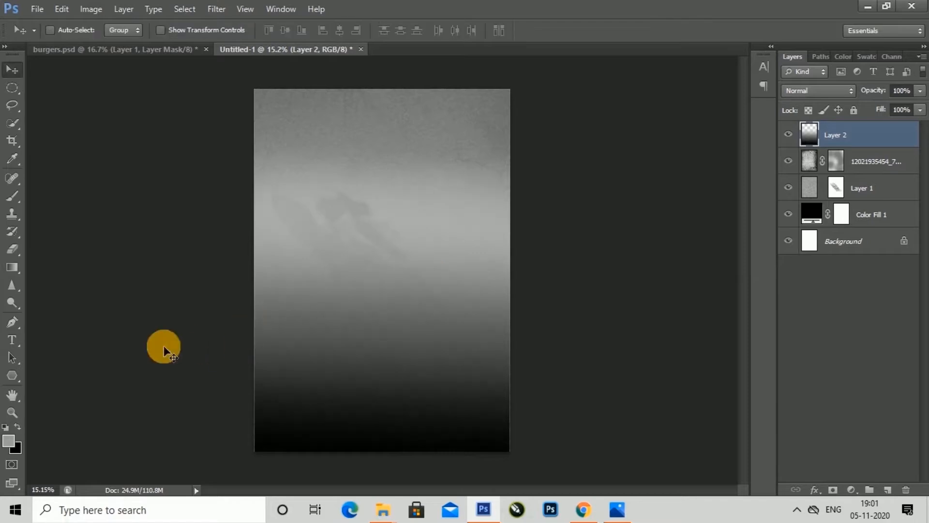
Step: Erase the bright middle of the gradient layer with a soft round 1100 px eraser at 100% opacity
click(14, 248)
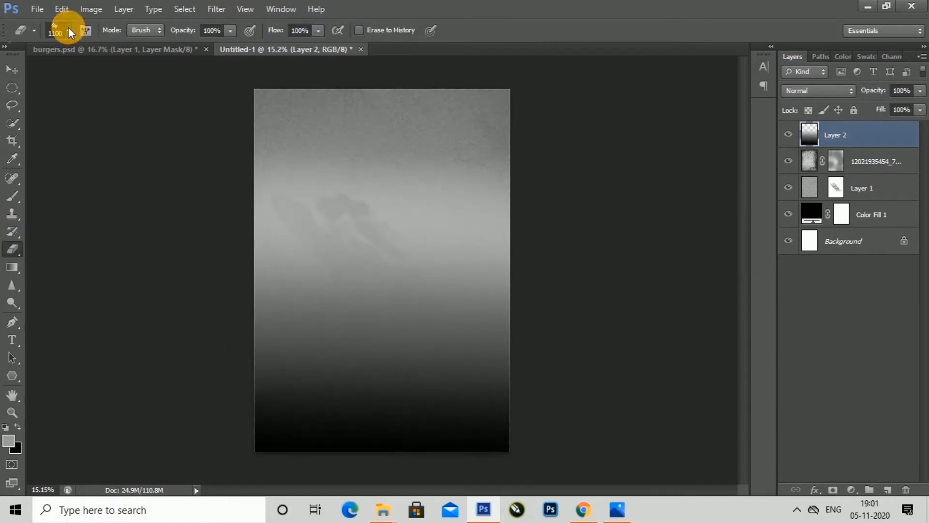
click(69, 32)
double_click(25, 135)
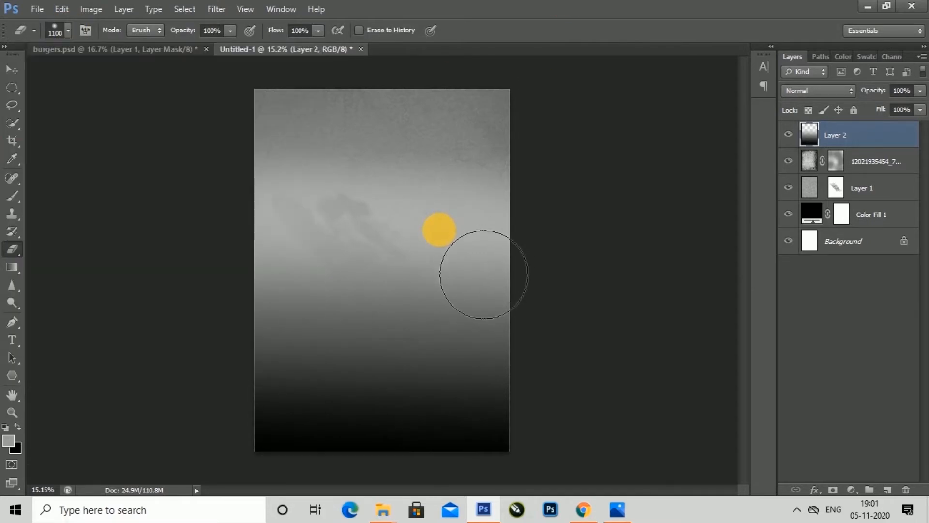
mouse_move(439, 230)
mouse_down()
mouse_move(440, 261)
mouse_move(407, 228)
mouse_move(359, 213)
mouse_move(355, 284)
mouse_up()
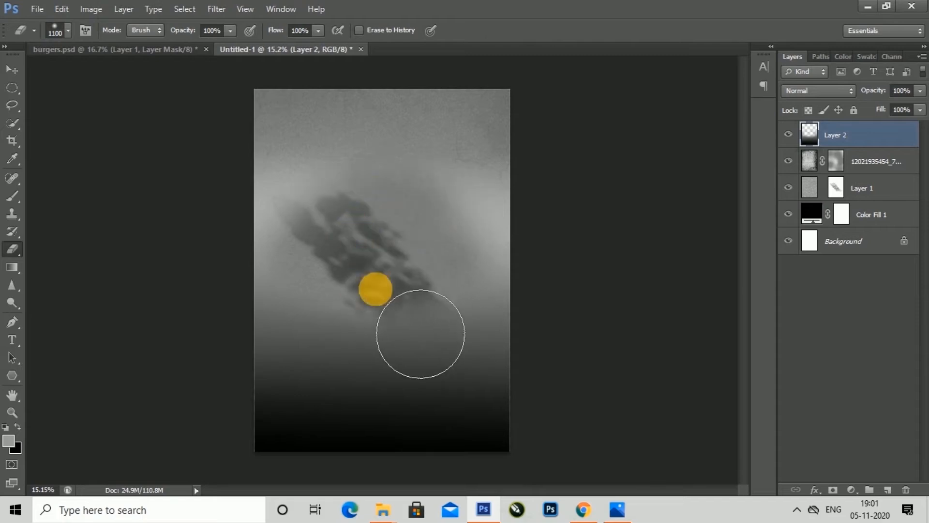
Step: Fade more of the gradient across the centre and lower half with the eraser at 21% opacity
key(2)
key(1)
mouse_move(423, 325)
mouse_down()
mouse_move(297, 367)
mouse_move(499, 350)
mouse_move(427, 317)
mouse_move(405, 261)
mouse_move(407, 291)
mouse_up()
click(19, 70)
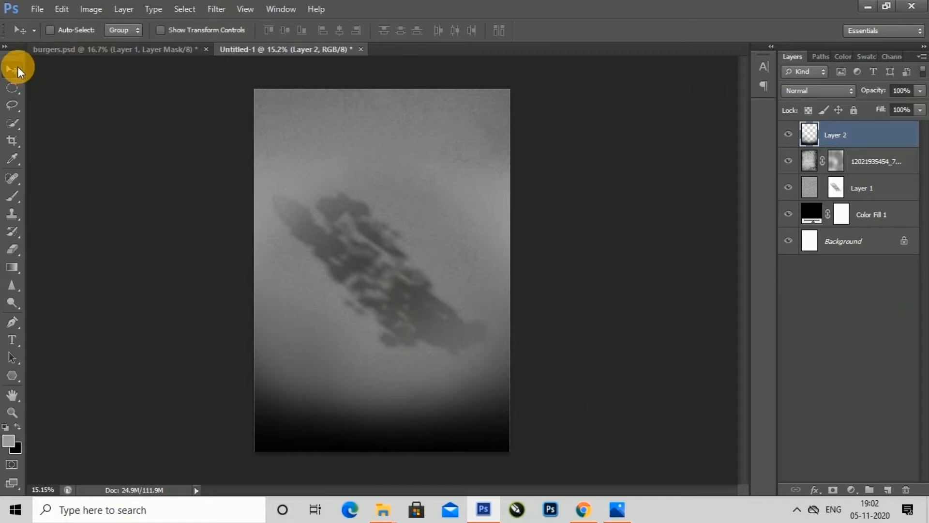
Step: Lightly erase the black band along the poster's bottom edge with the eraser at 9% opacity
click(12, 249)
click(230, 31)
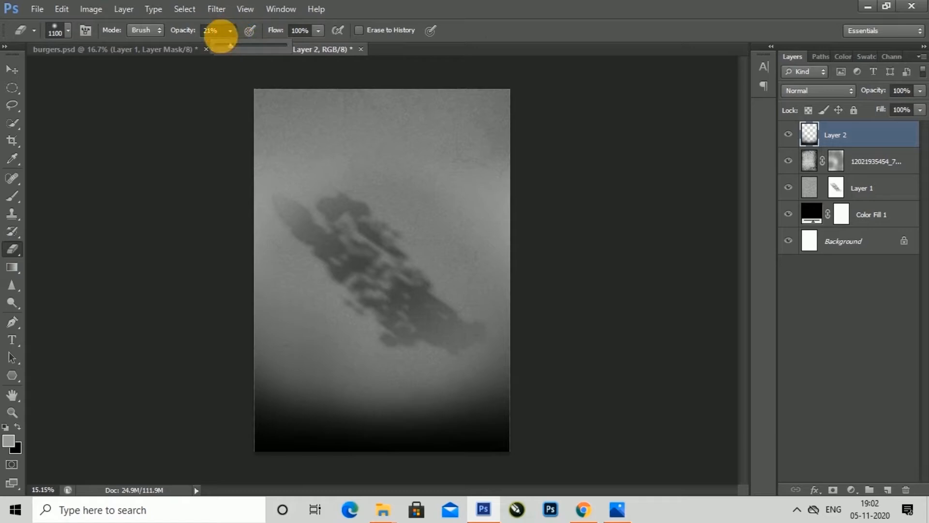
mouse_move(332, 434)
mouse_down()
mouse_move(498, 421)
mouse_move(332, 415)
mouse_up()
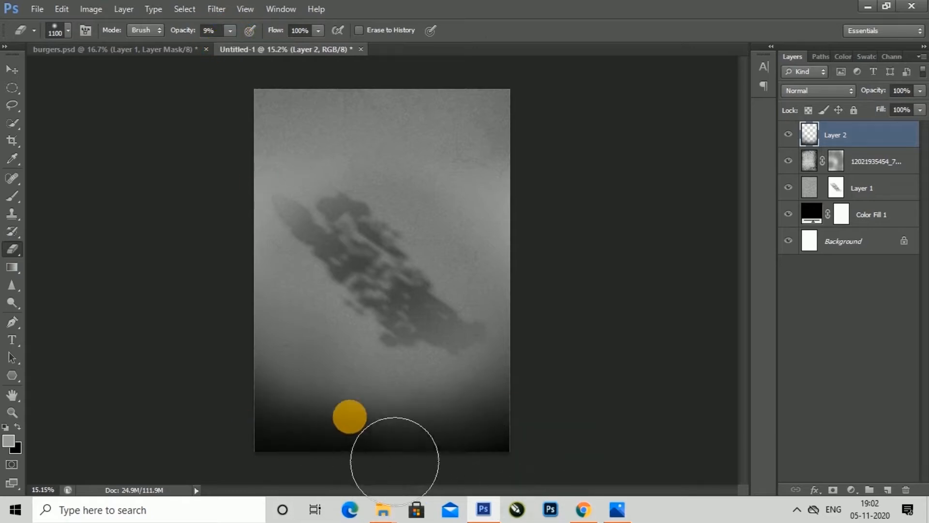
click(14, 71)
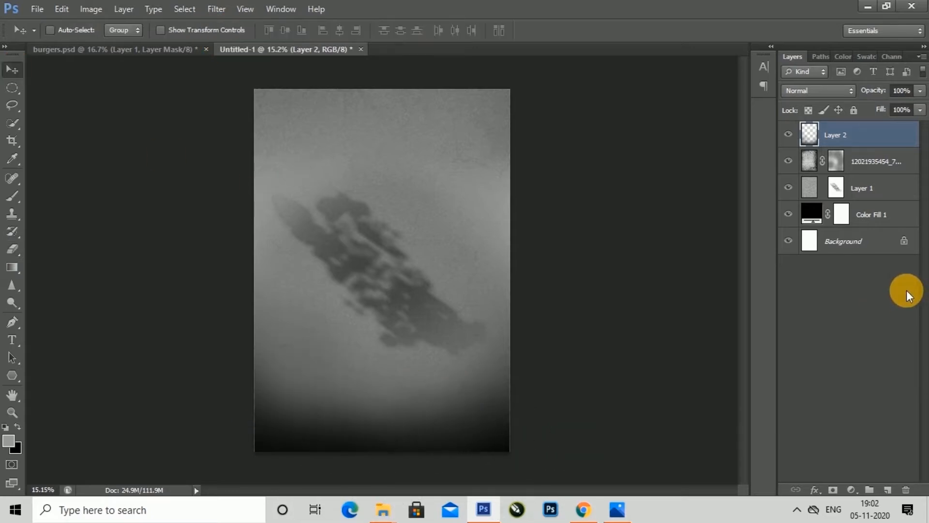
Step: Place the burger-cropped image from the burger folder at its default size in the centre of the poster
click(36, 9)
click(66, 229)
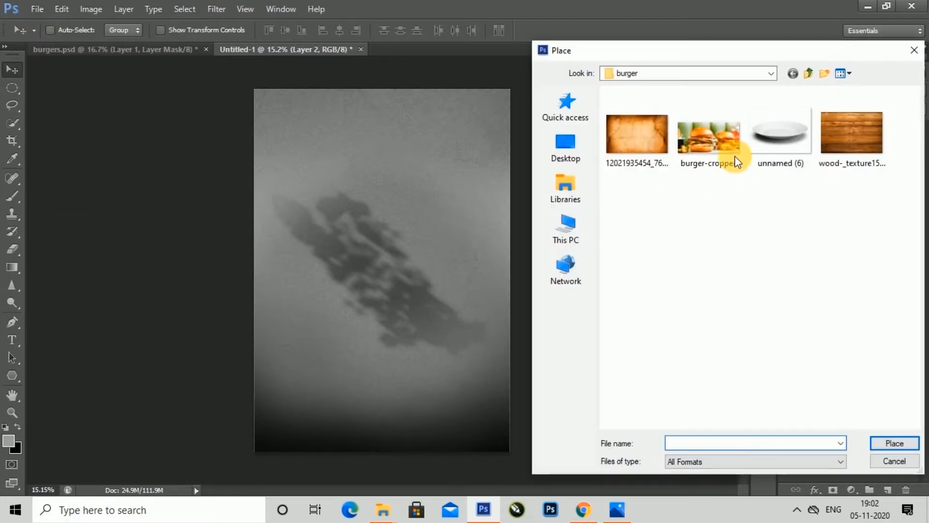
click(711, 143)
click(892, 441)
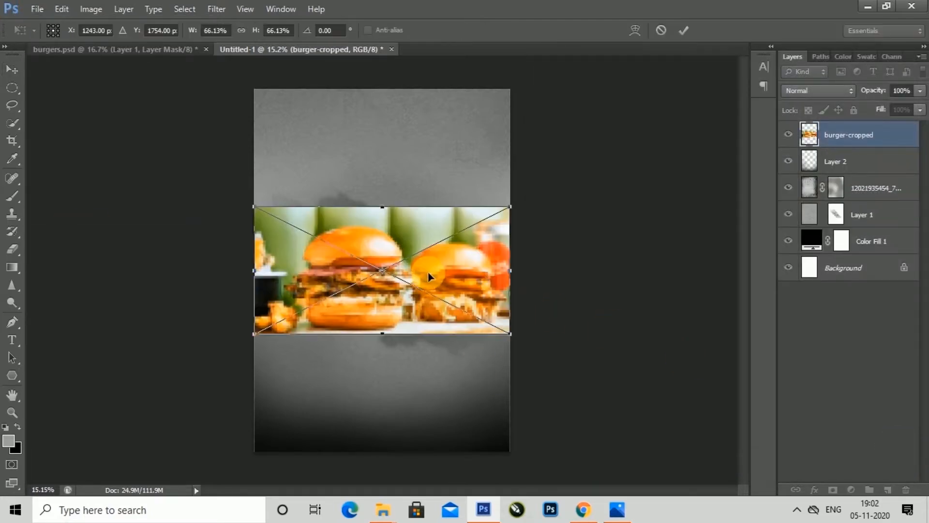
click(682, 31)
click(434, 243)
Step: Trace a closed Pen tool path around the larger front burger, following its buns, chicken and lettuce
click(13, 321)
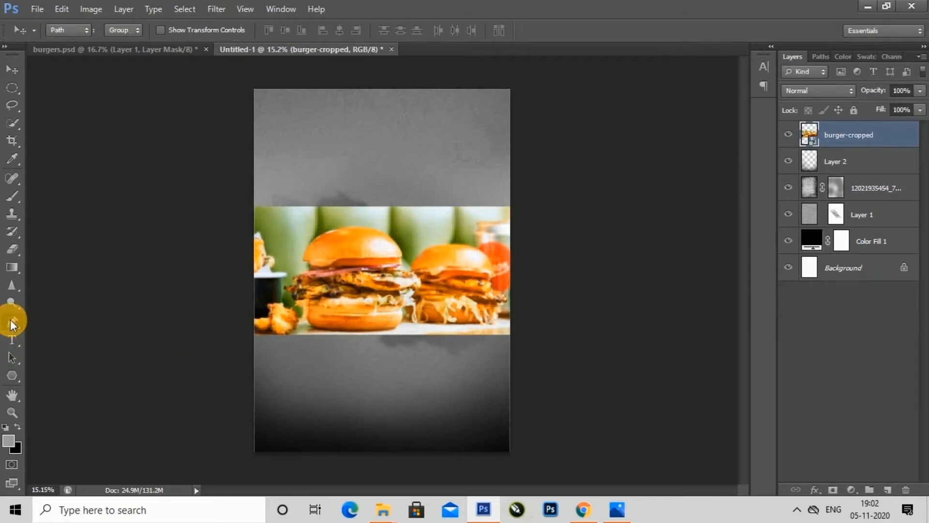
drag(314, 333, 468, 329)
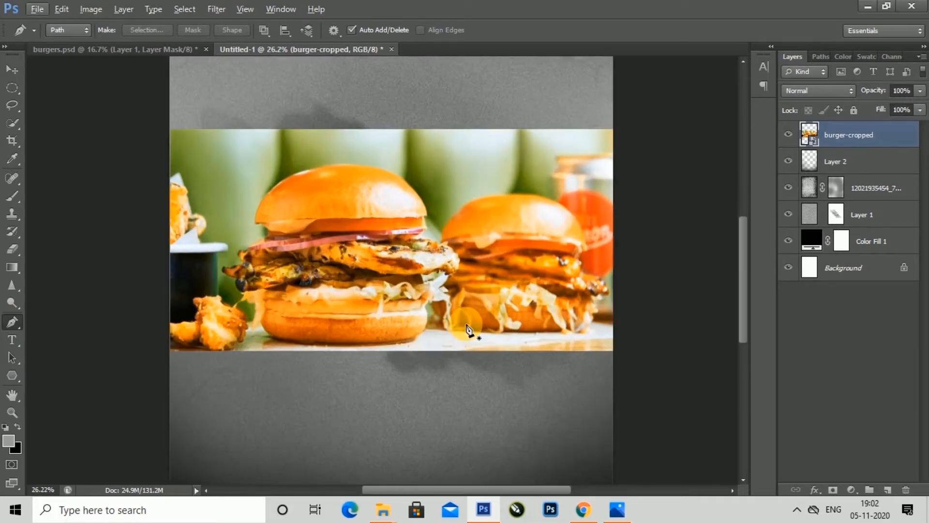
drag(257, 334, 306, 366)
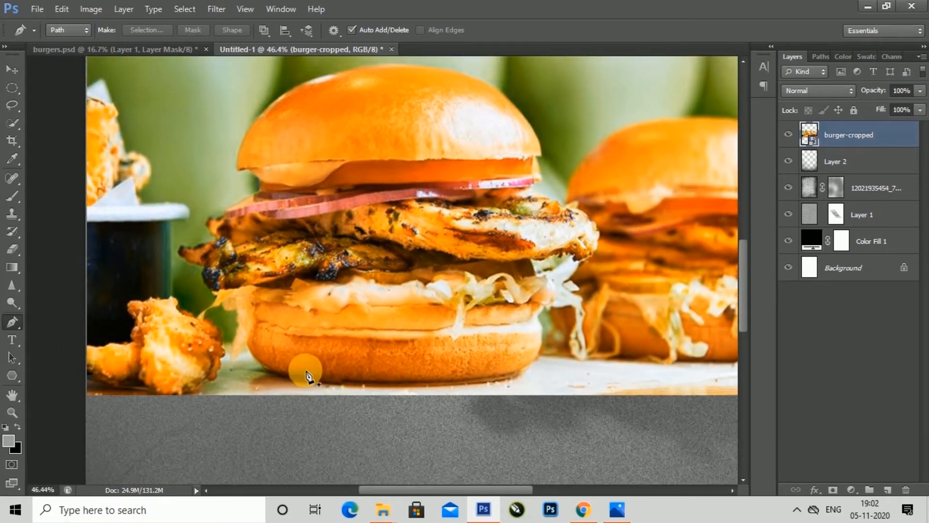
click(305, 381)
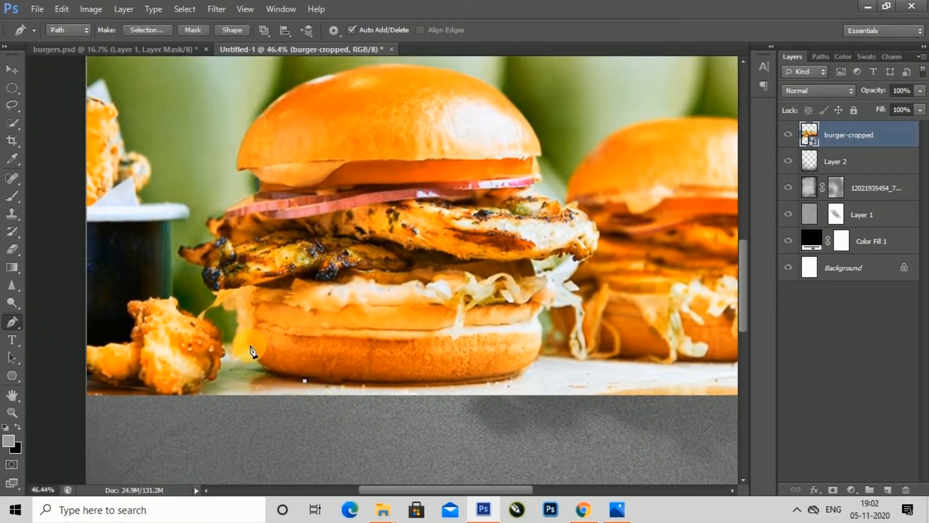
drag(251, 319, 249, 312)
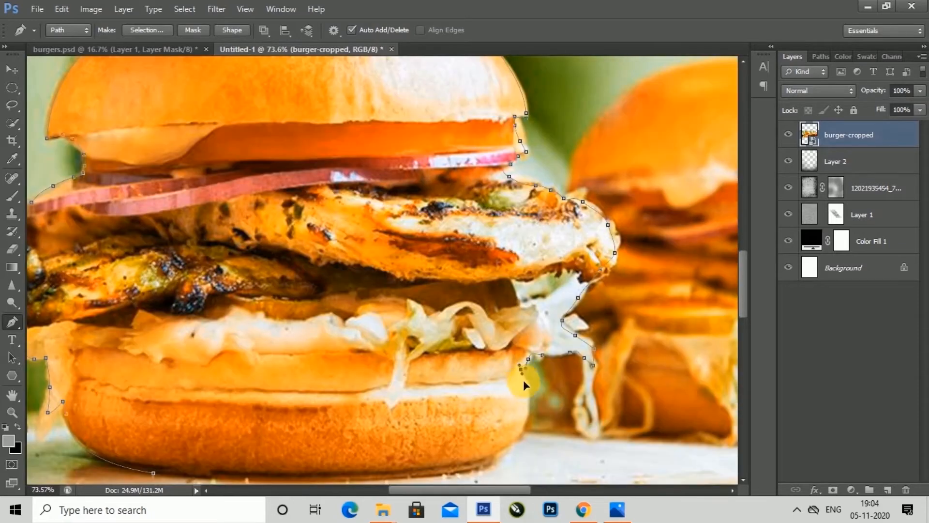
scroll(515, 443, down, 2)
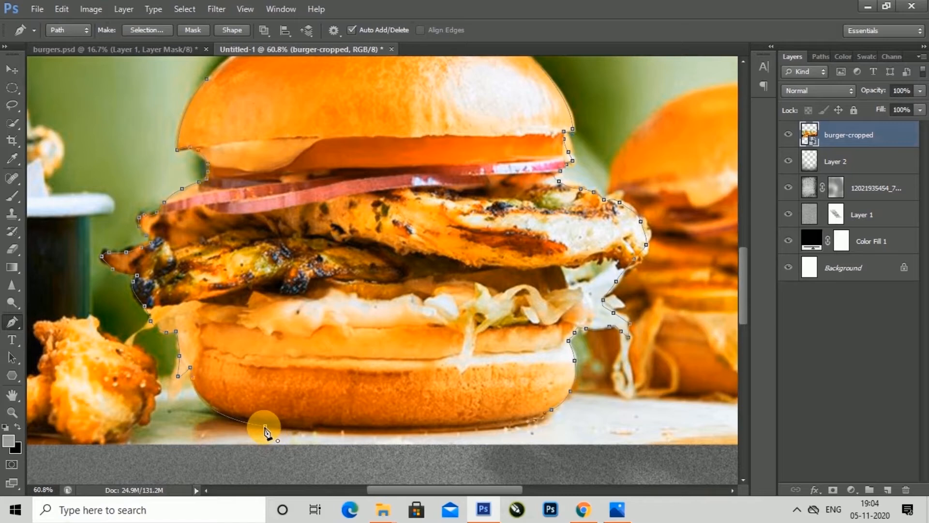
drag(266, 426, 185, 417)
ctrl+click(102, 406)
scroll(291, 339, down, 2)
scroll(289, 341, down, 1)
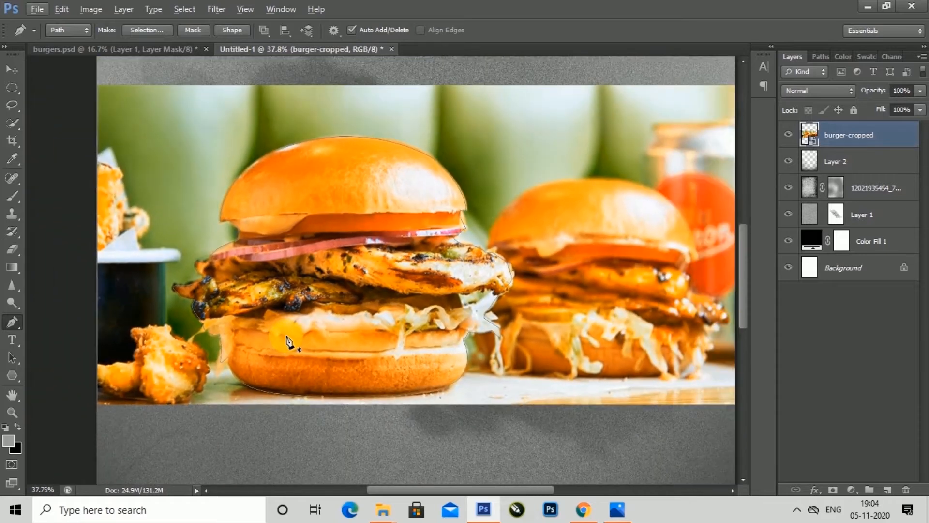
Step: Turn the burger path into a selection and use it as a layer mask to hide the photo's background
key(ctrl+Return)
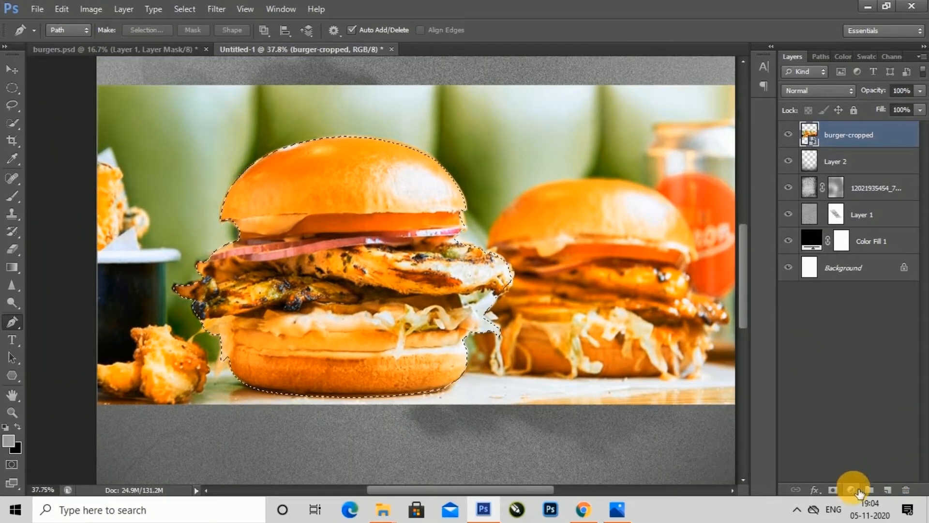
click(840, 492)
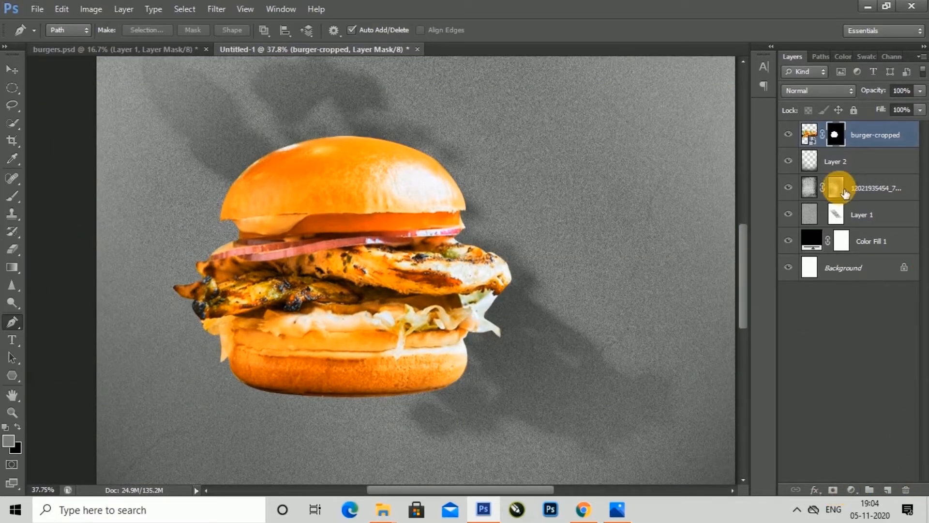
click(806, 130)
right_click(807, 130)
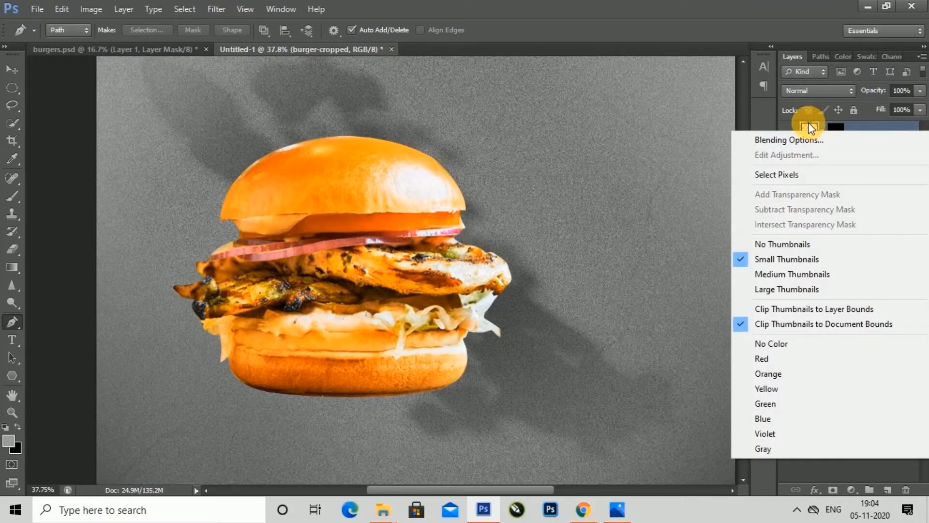
click(805, 124)
Step: Move the cut-out burger to the horizontal centre of the poster
scroll(435, 375, down, 1)
scroll(430, 368, down, 2)
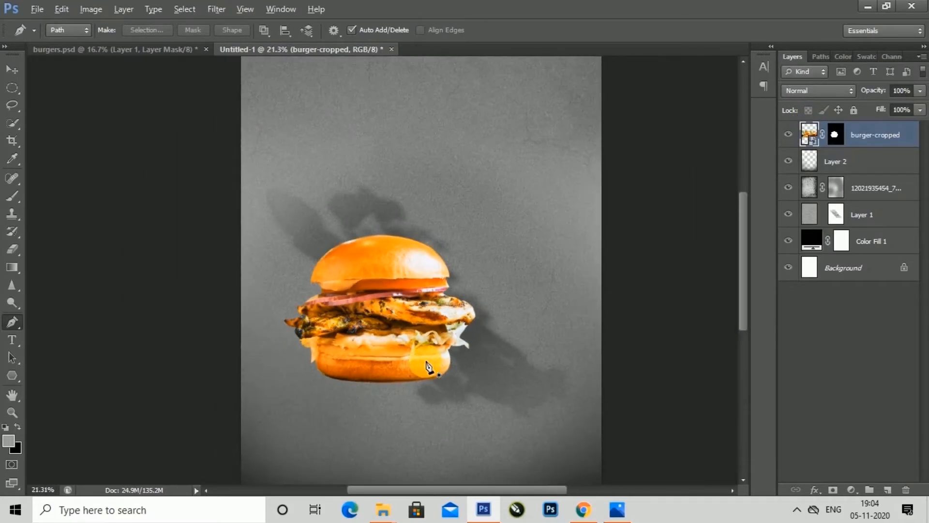
click(11, 69)
scroll(365, 293, down, 1)
drag(365, 293, 396, 314)
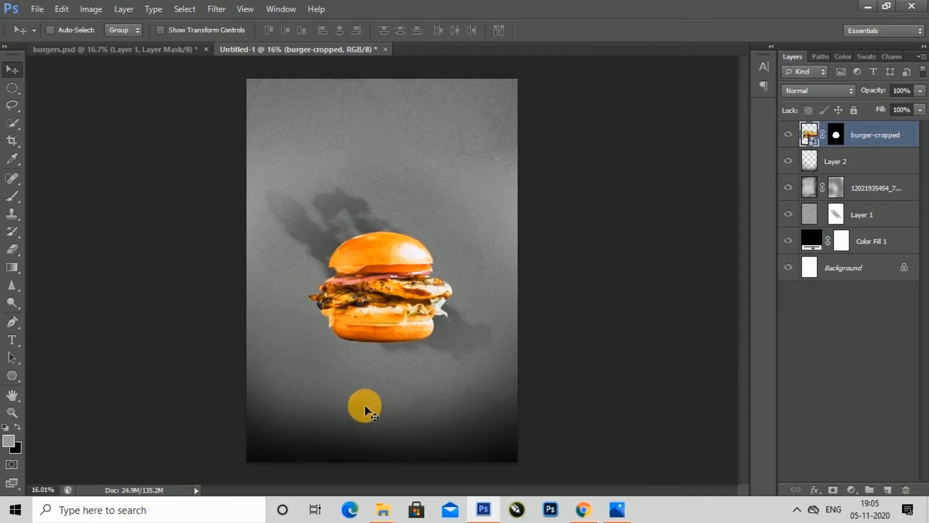
Step: Erase lightly along the bottom of the gradient layer, Layer 2, at 9% opacity and hide that layer
click(831, 173)
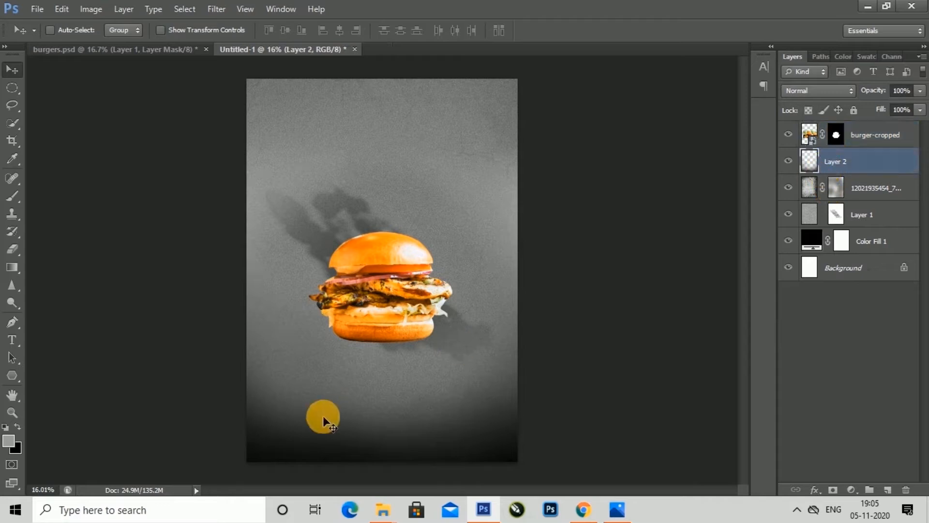
key(e)
mouse_move(307, 448)
mouse_down()
mouse_move(339, 467)
mouse_move(467, 460)
mouse_move(500, 479)
mouse_move(404, 460)
mouse_move(300, 462)
mouse_up()
key(ctrl+minus)
click(789, 161)
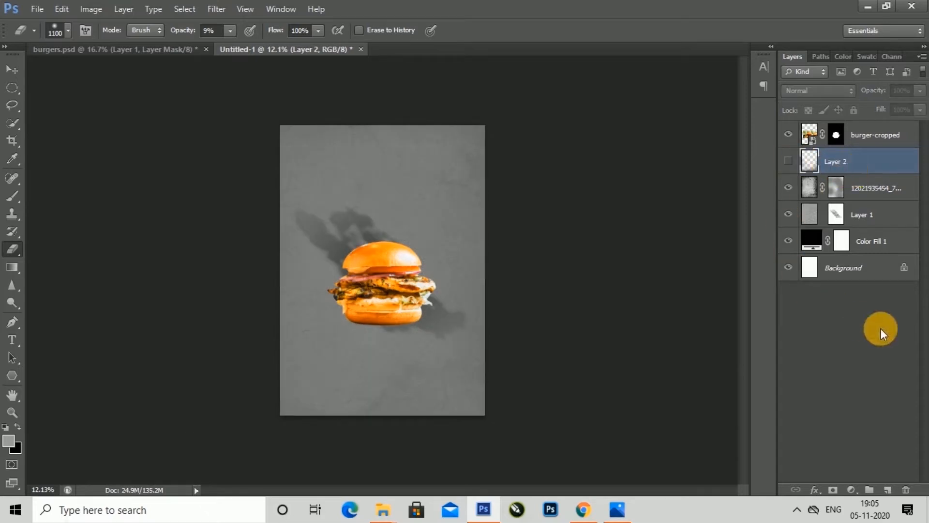
Step: Place the plate image unnamed (6) above the hidden gradient layer and behind the burger
click(10, 71)
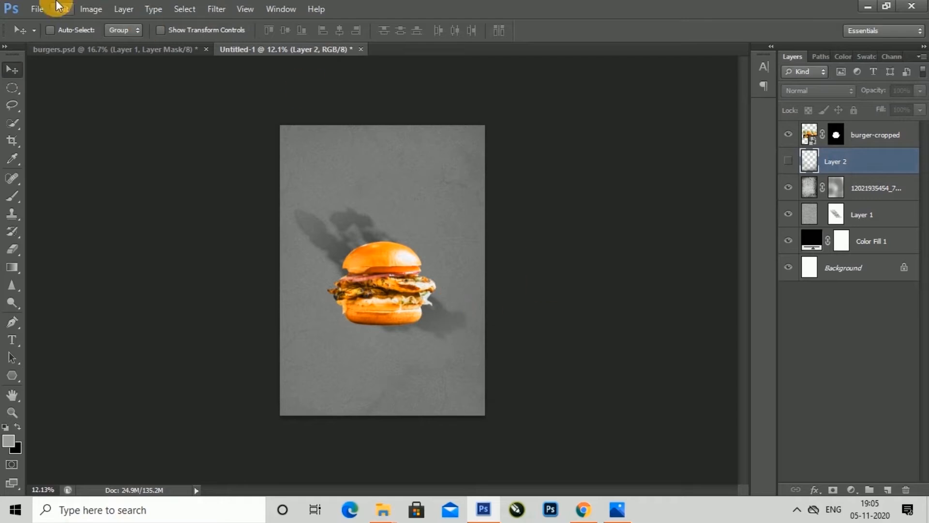
click(37, 9)
click(49, 231)
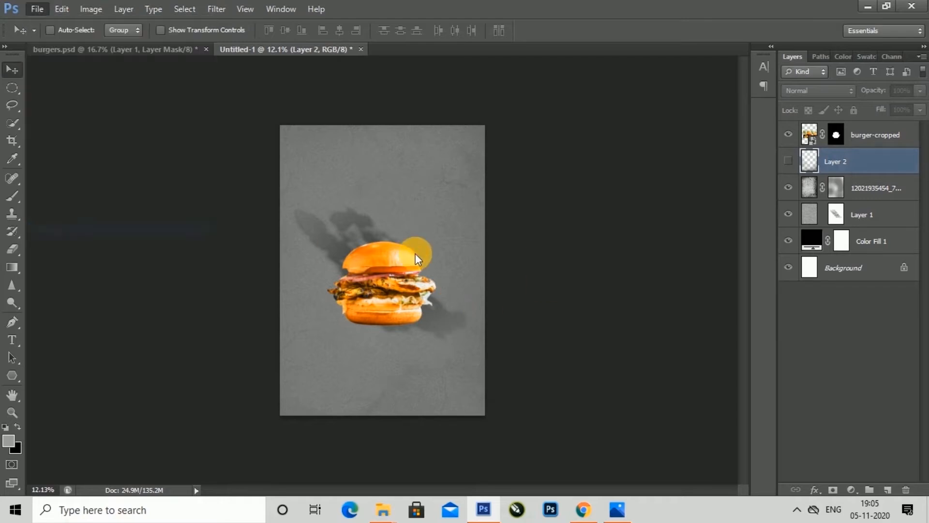
click(896, 445)
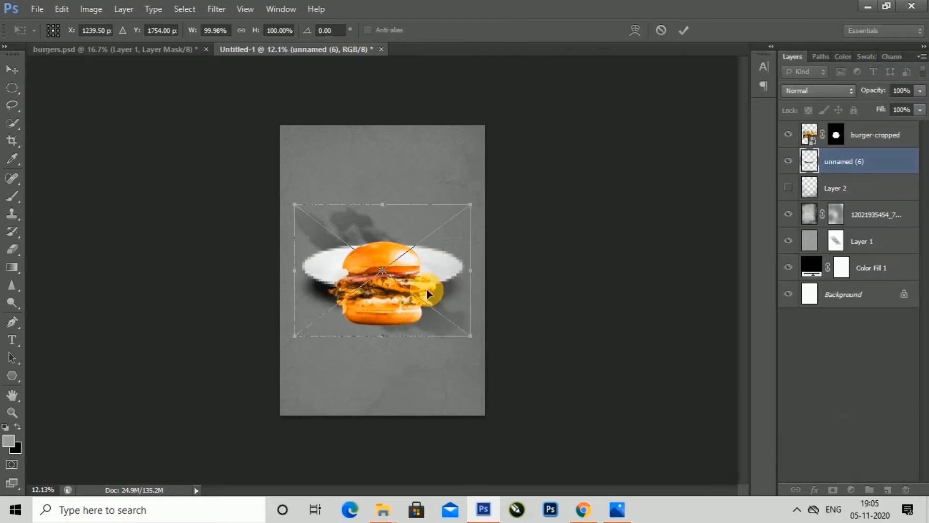
Step: Scale the plate to 69% width and 50.69% height and place it centred directly beneath the burger
drag(426, 288, 432, 326)
scroll(365, 399, up, 4)
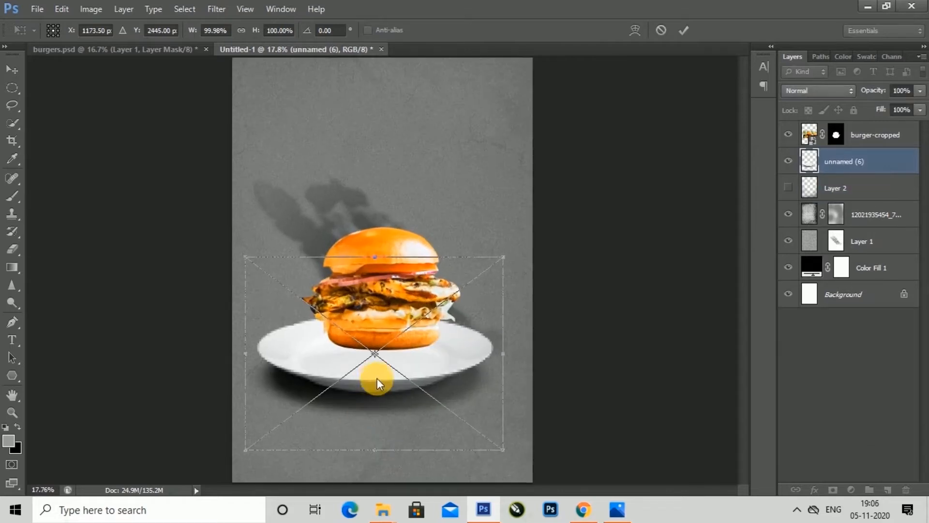
drag(503, 452, 463, 421)
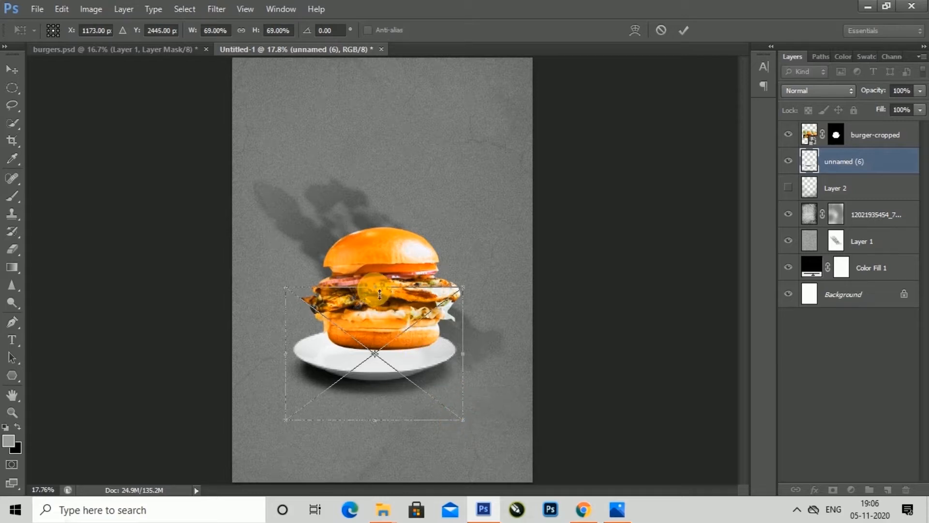
drag(380, 294, 380, 329)
drag(381, 384, 386, 360)
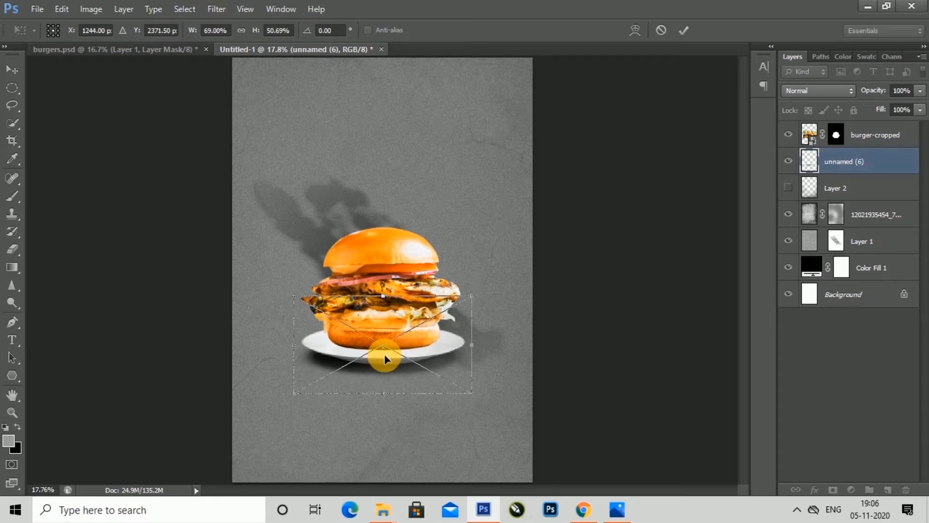
click(682, 31)
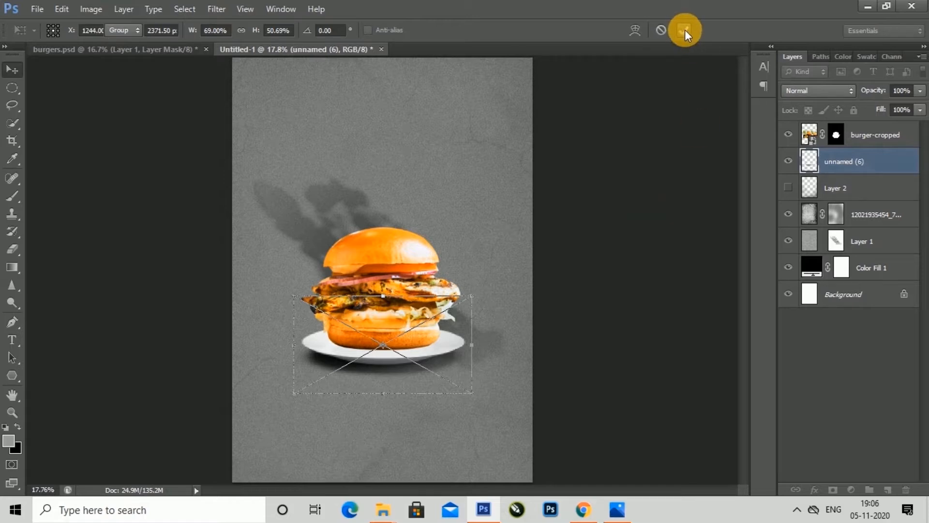
Step: Refine the burger-cropped layer mask with Smooth 22 and Feather 3.5 px
click(183, 9)
click(208, 142)
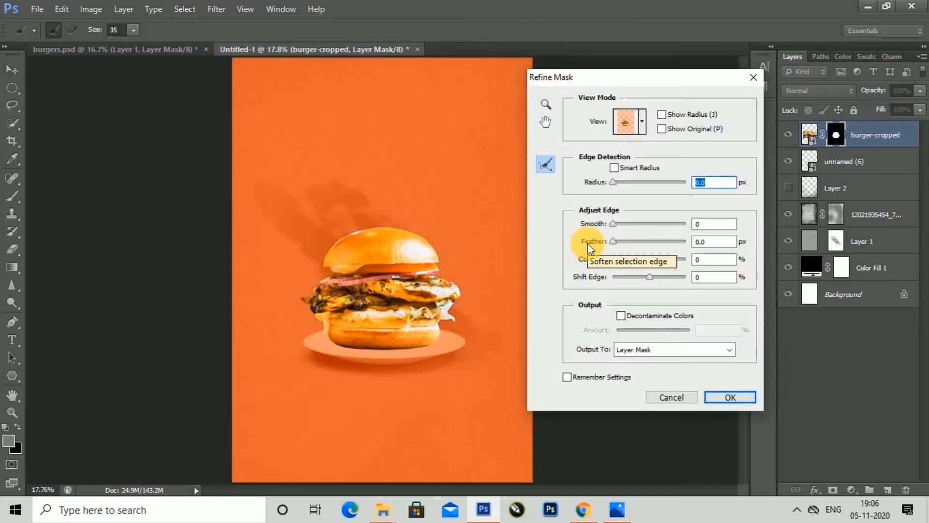
click(615, 225)
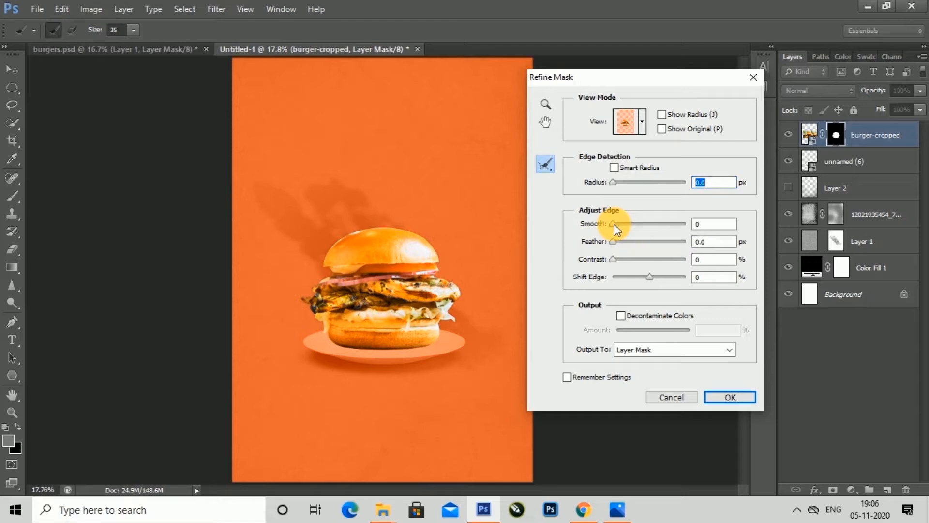
drag(618, 224, 621, 226)
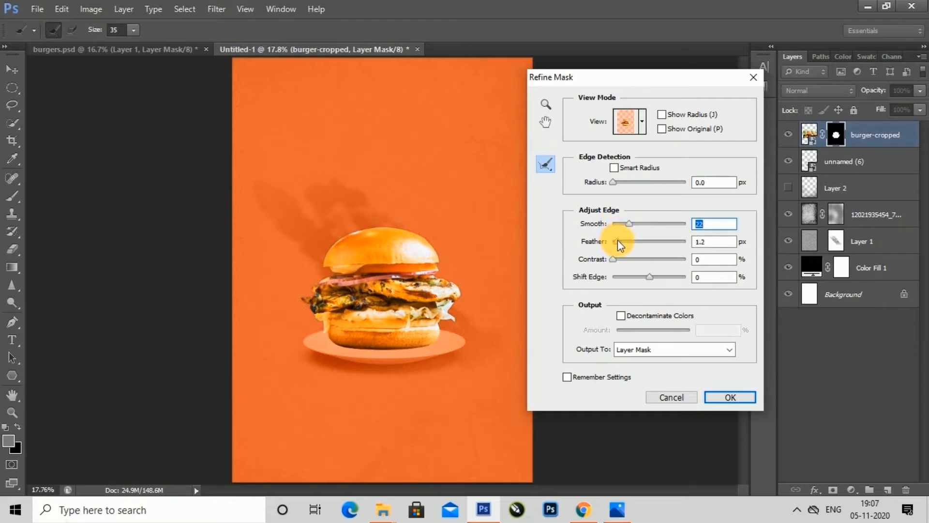
click(627, 242)
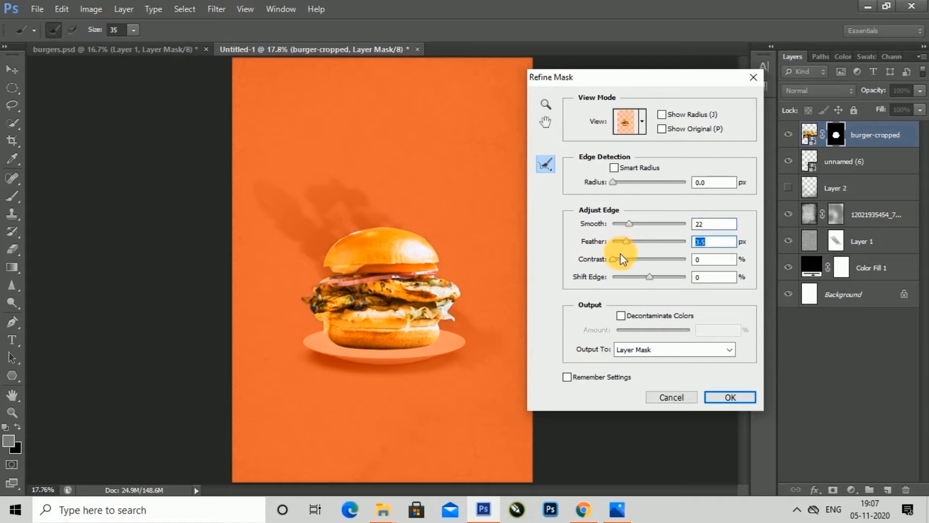
Step: Brush the Refine Radius tool along the top bun's edges, enlarging it to size 80, and apply the refined mask
key(alt)
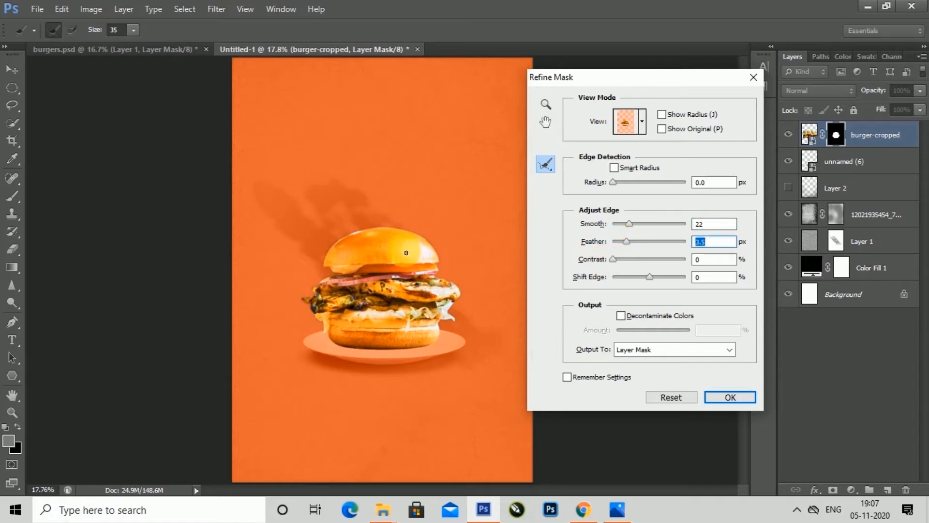
mouse_move(350, 239)
mouse_down()
mouse_move(399, 226)
mouse_move(363, 224)
mouse_up()
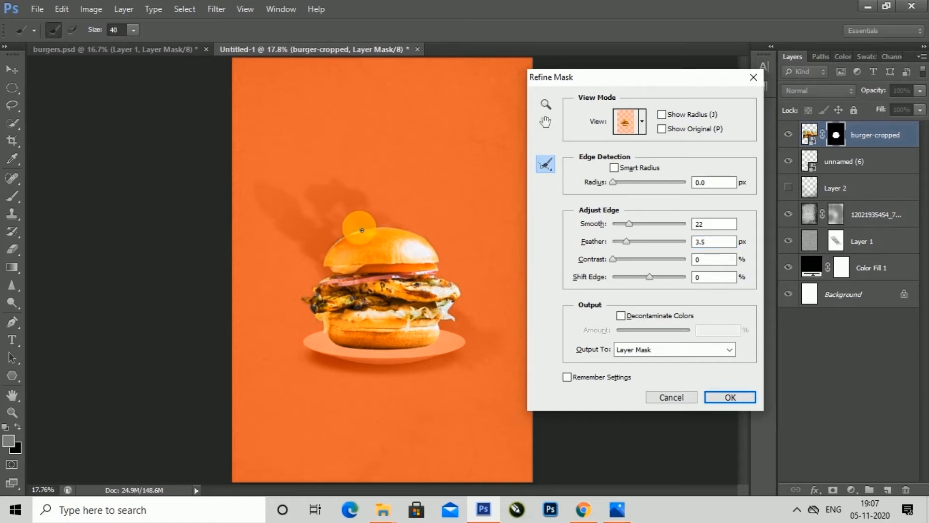
key(bracketright)
key(bracketright)
mouse_move(359, 235)
mouse_down()
mouse_move(337, 247)
mouse_move(330, 267)
mouse_up()
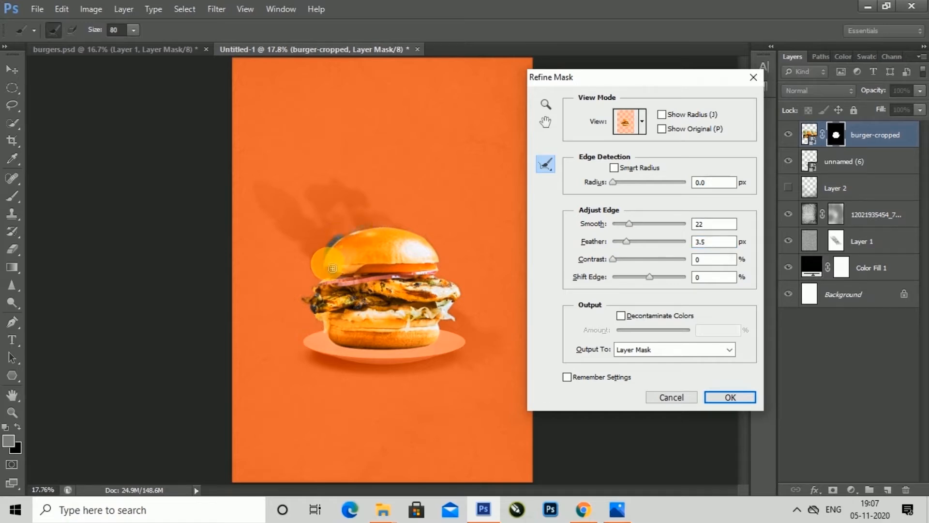
mouse_move(438, 248)
mouse_down()
mouse_move(425, 232)
mouse_move(455, 279)
mouse_up()
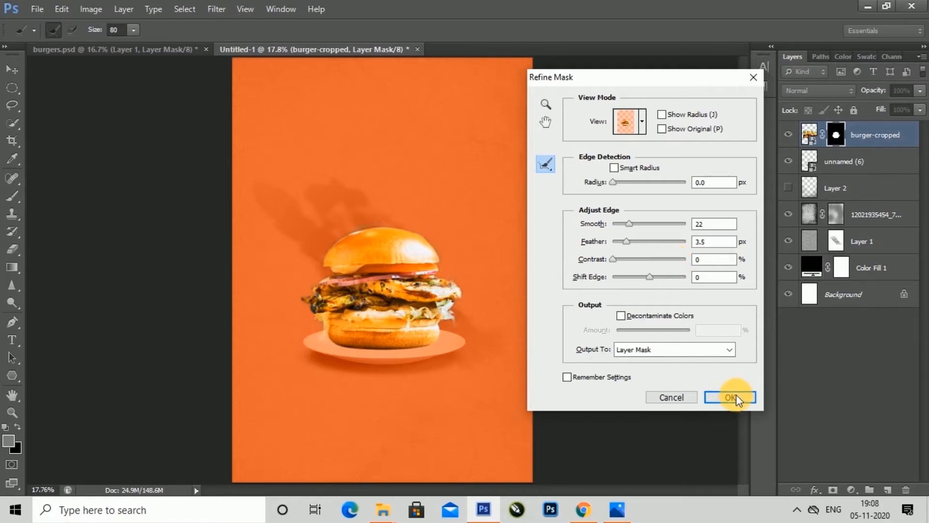
click(737, 395)
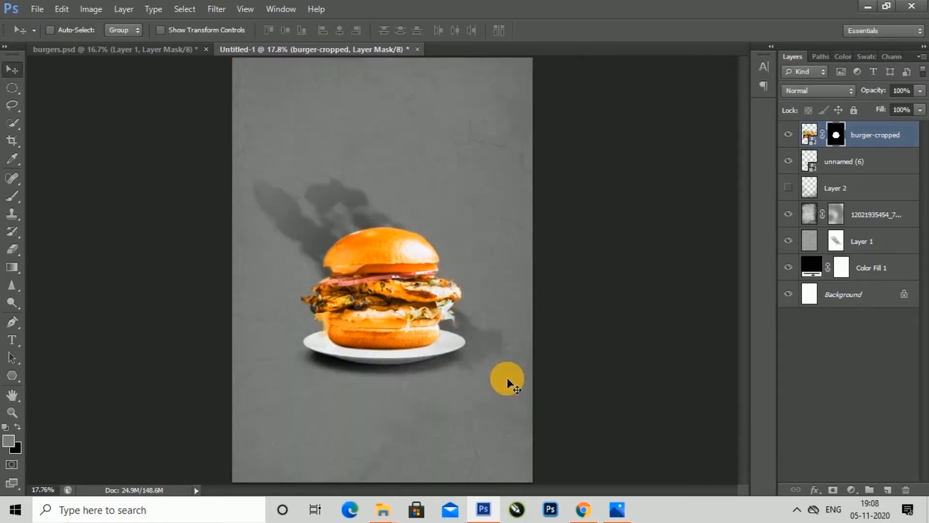
Step: Place the wood-_texture1584-1250x834 image into the poster above the burger layer
scroll(361, 272, down, 2)
click(13, 68)
click(37, 9)
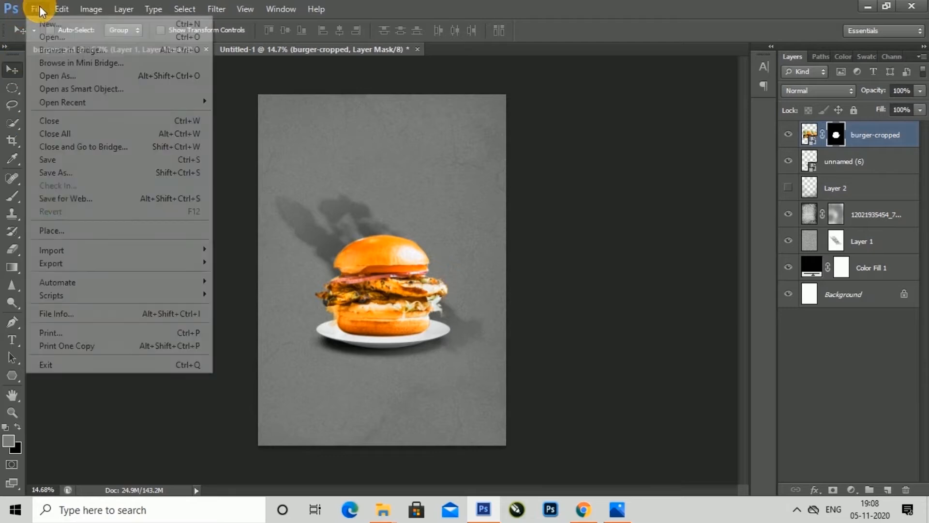
click(63, 228)
click(852, 133)
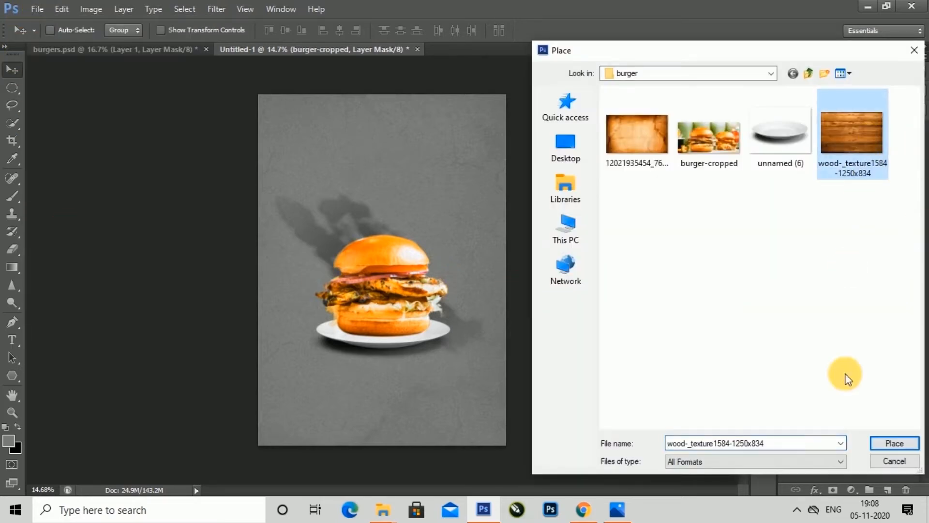
click(895, 443)
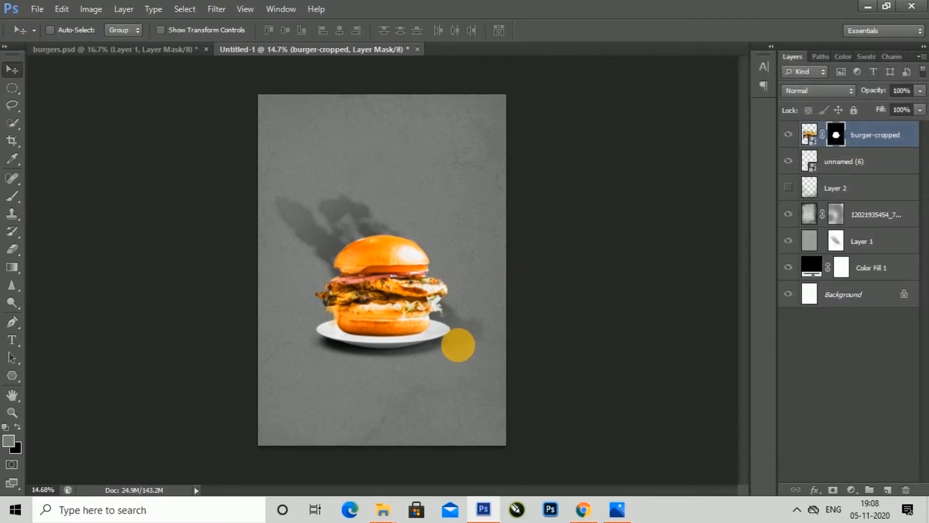
Step: Rotate the wood texture diagonally and move it so it covers only the poster's lower-right corner
drag(523, 376, 591, 301)
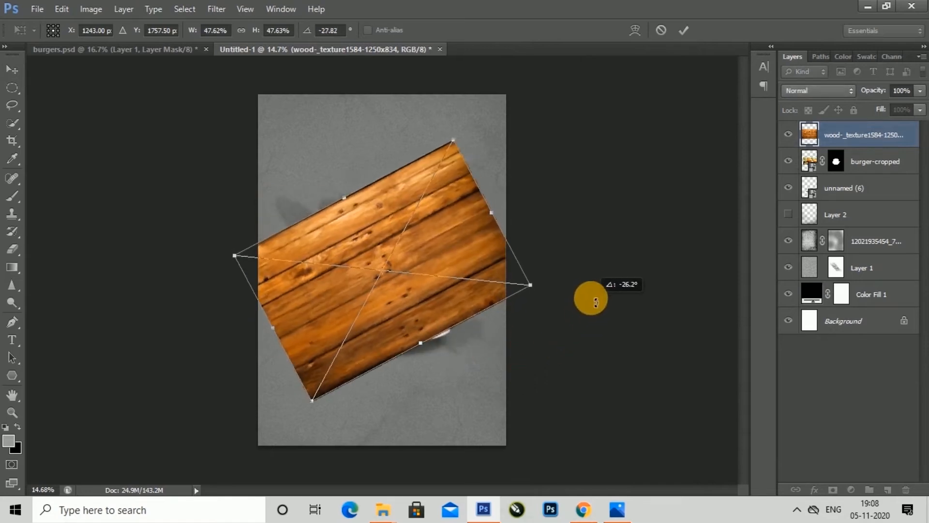
drag(406, 334, 486, 433)
scroll(450, 204, down, 1)
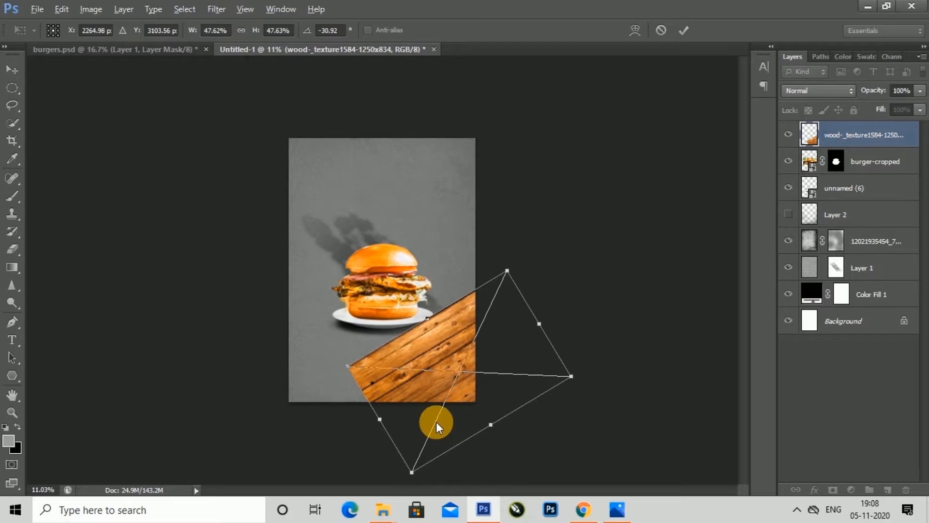
drag(437, 376, 444, 394)
drag(571, 445, 595, 429)
drag(445, 384, 451, 385)
key(Return)
key(ctrl+0)
Step: Trim the dark strip along the wood's diagonal edge using a Pen path converted to a selection, and deselect
click(12, 323)
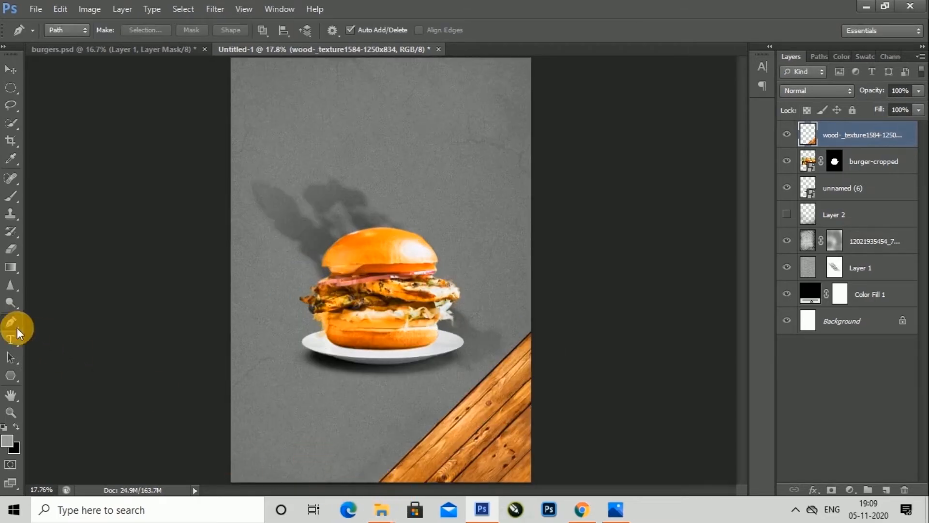
click(380, 482)
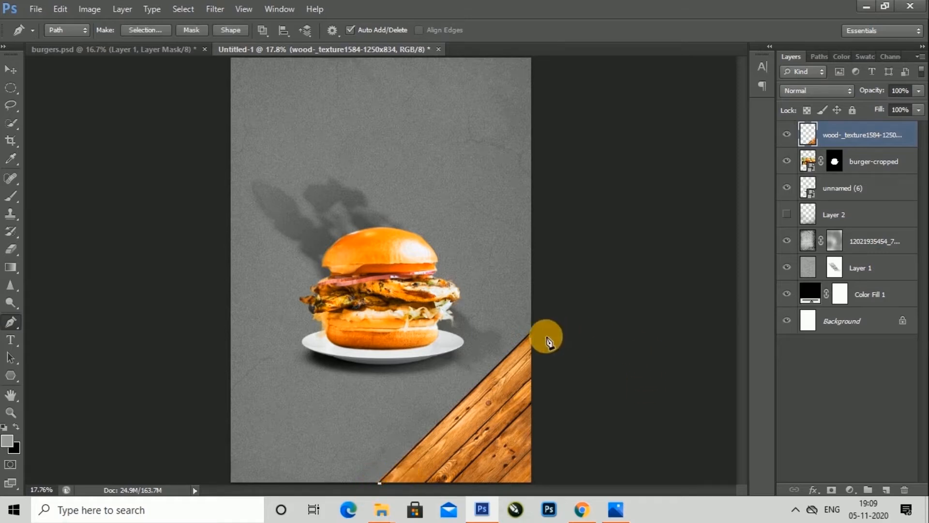
drag(533, 333, 536, 325)
click(381, 483)
key(ctrl+Return)
key(ctrl+d)
click(11, 70)
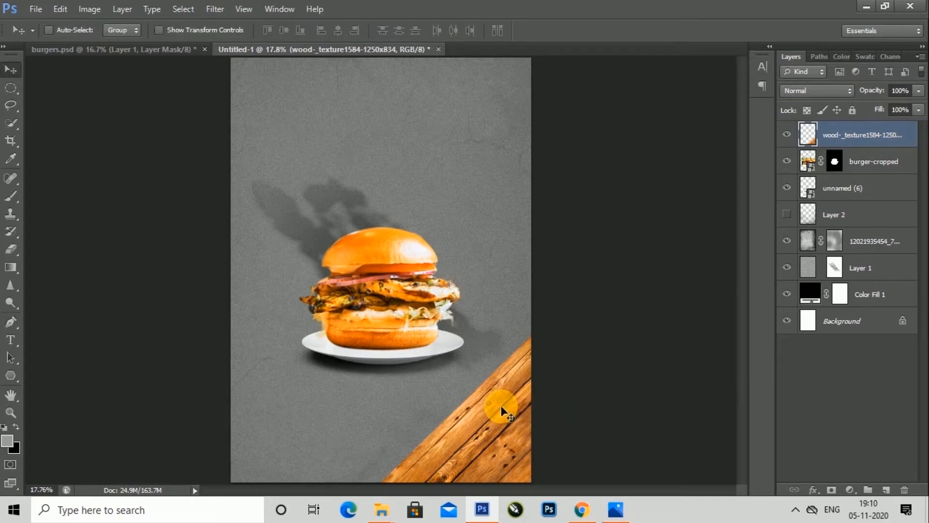
Step: Add a Curves adjustment layer above the wood, with points near 53/52 and 193/132 and the white point shifted slightly inward
click(850, 489)
click(804, 274)
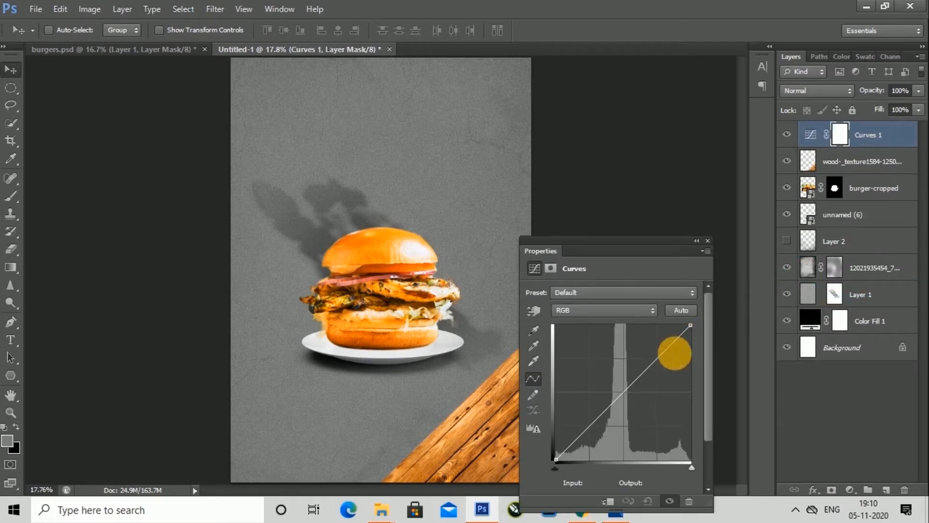
drag(628, 241, 652, 132)
drag(661, 265, 679, 277)
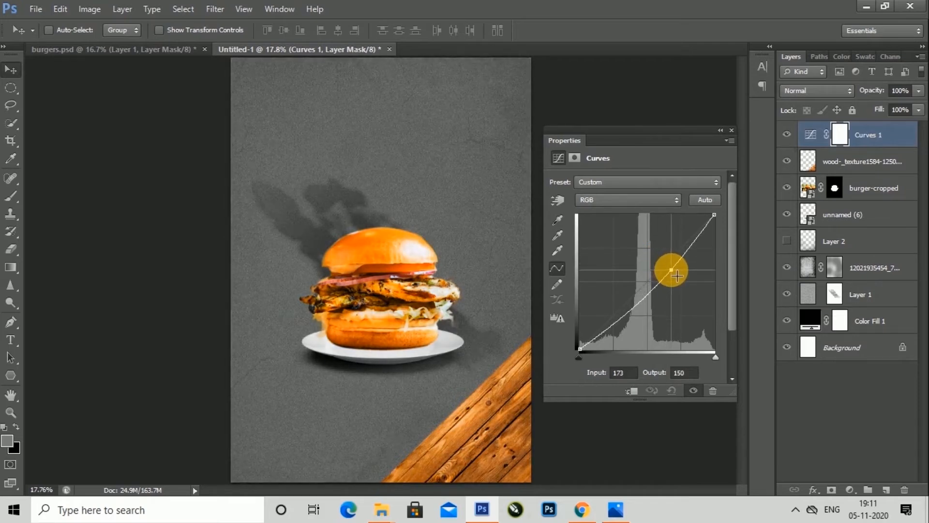
drag(639, 307, 614, 327)
drag(679, 277, 688, 285)
drag(715, 215, 709, 213)
drag(608, 324, 611, 327)
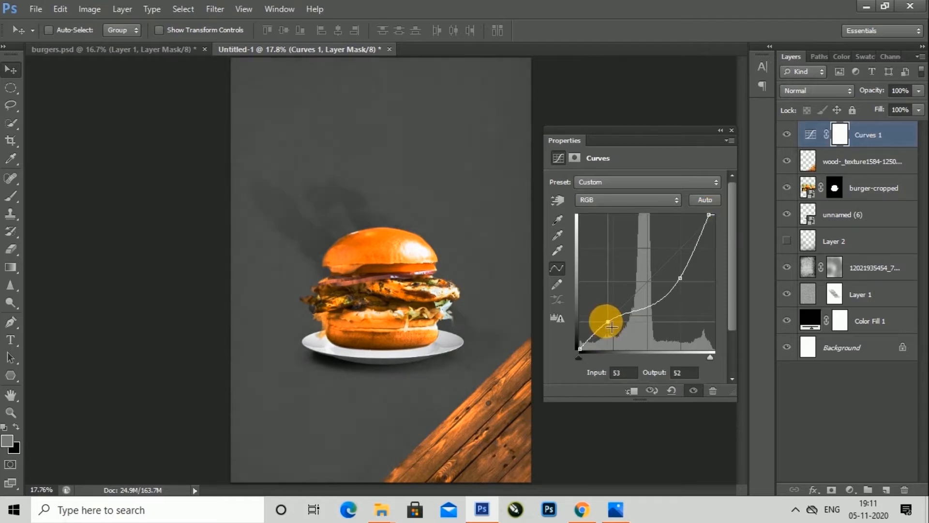
drag(681, 276, 688, 285)
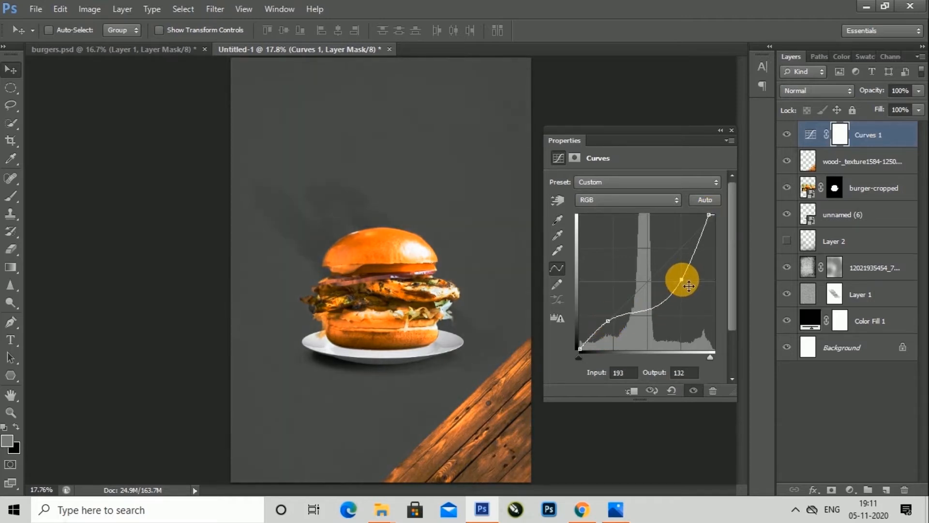
click(730, 131)
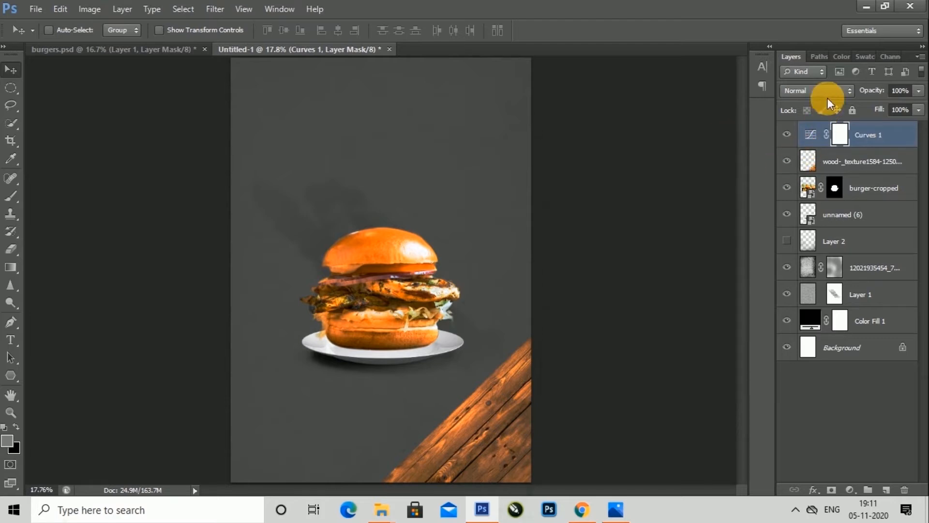
Step: Clip the Curves 1 adjustment layer to the wood texture layer
click(818, 89)
click(817, 89)
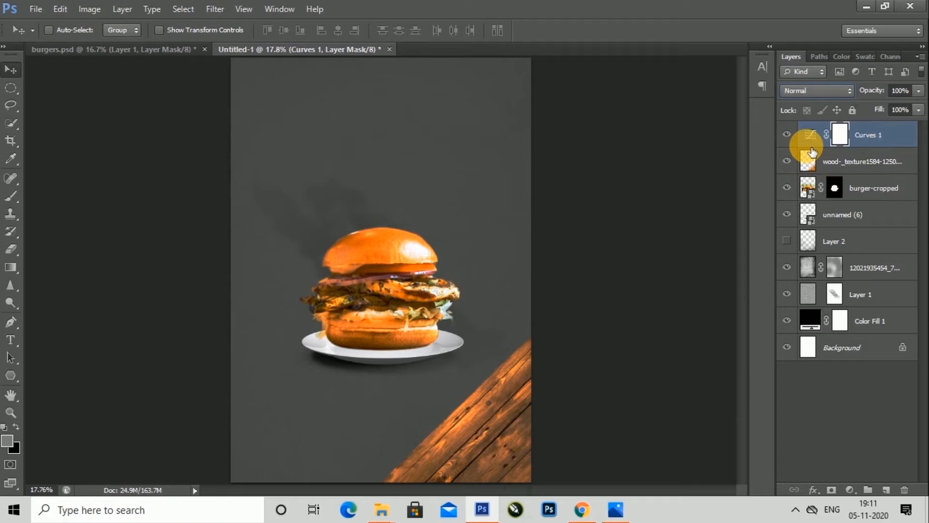
alt+click(812, 150)
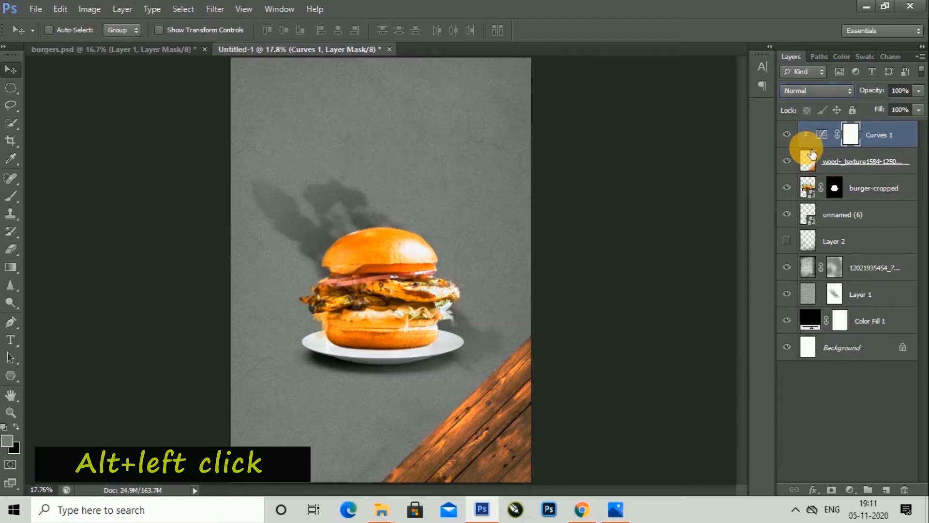
Step: Step through the blend modes on the clipped Curves layer and set it to Soft Light
click(816, 89)
click(816, 89)
key(Down)
key(Down)
key(Down)
key(Down)
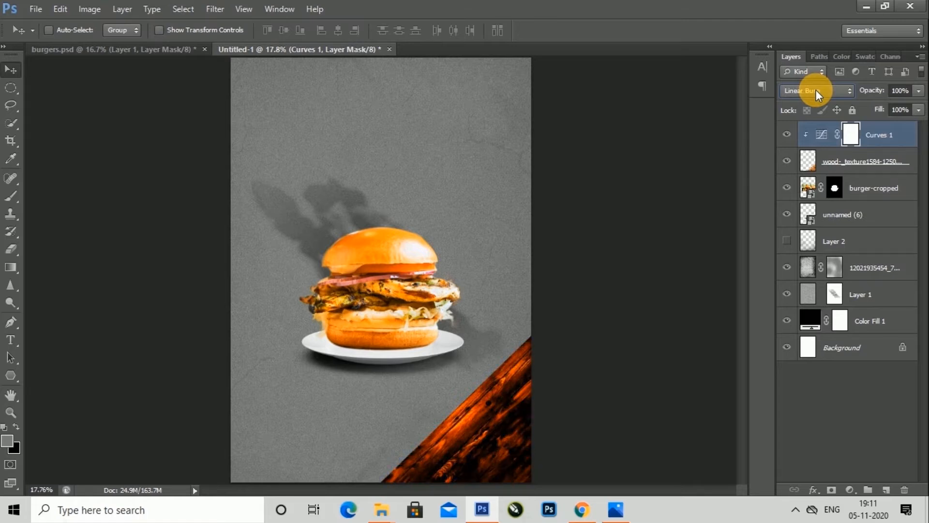
key(Down)
key(Down)
key(Down)
key(Down)
key(Down)
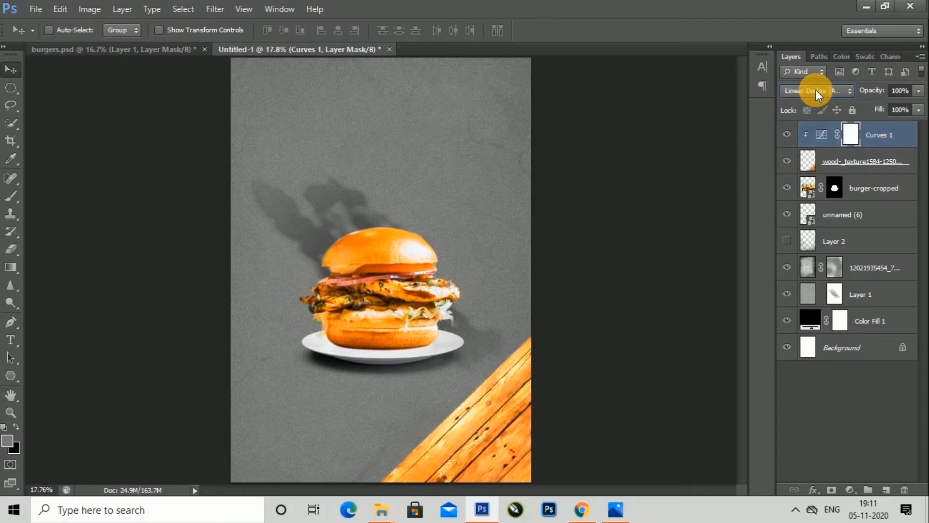
key(Down)
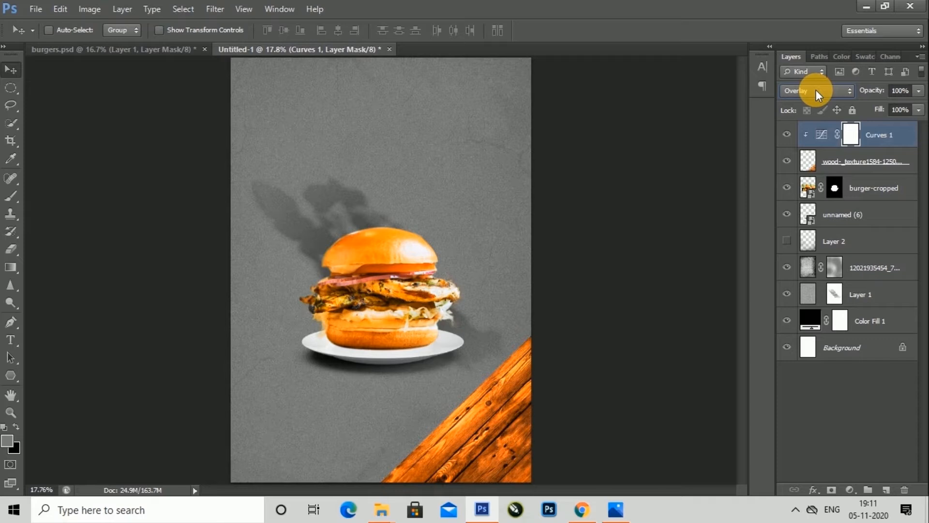
key(Down)
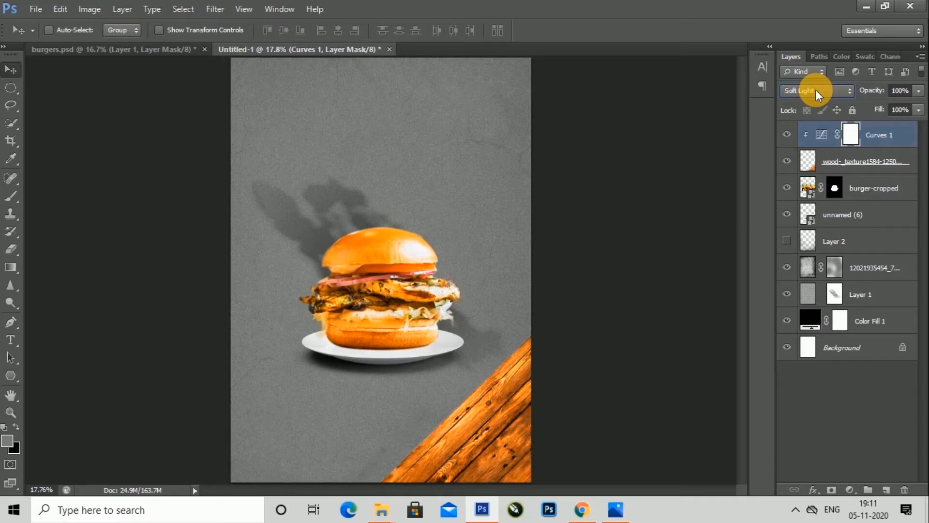
click(818, 93)
click(818, 93)
click(818, 93)
click(811, 280)
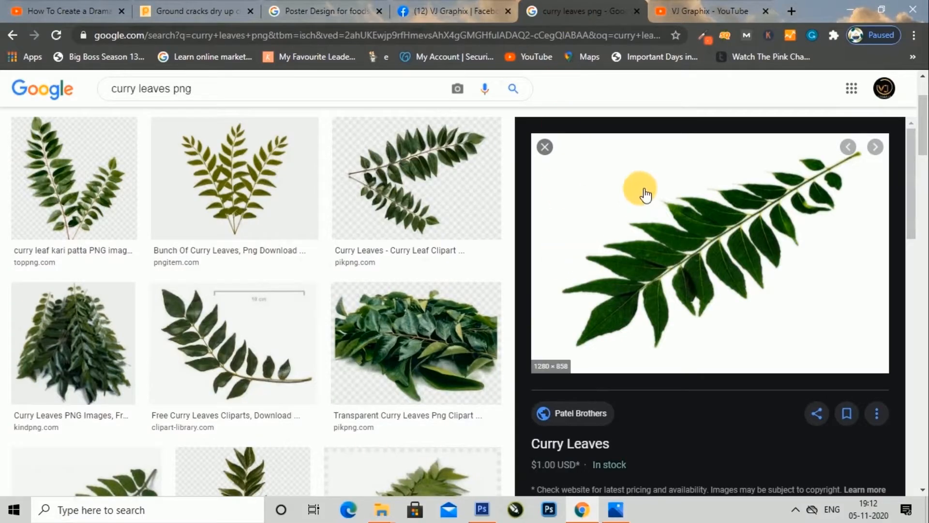
right_click(639, 188)
click(677, 313)
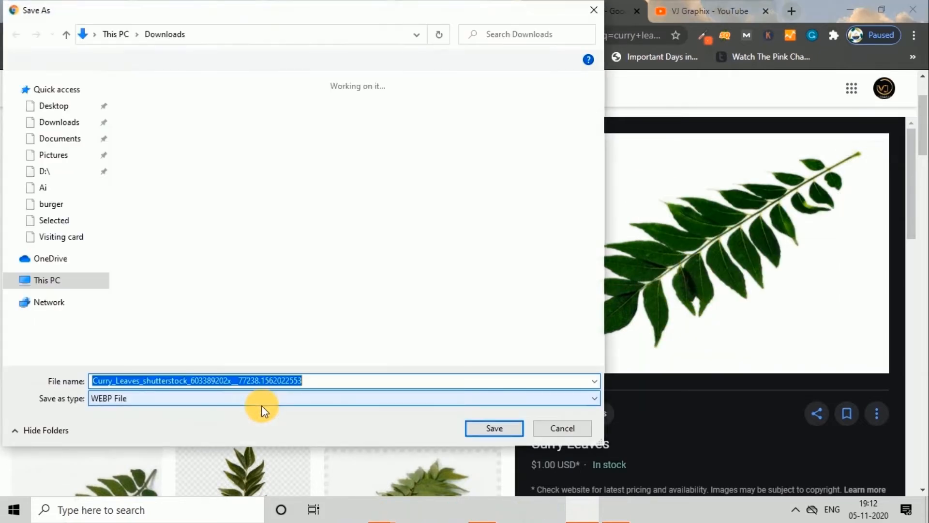
click(125, 399)
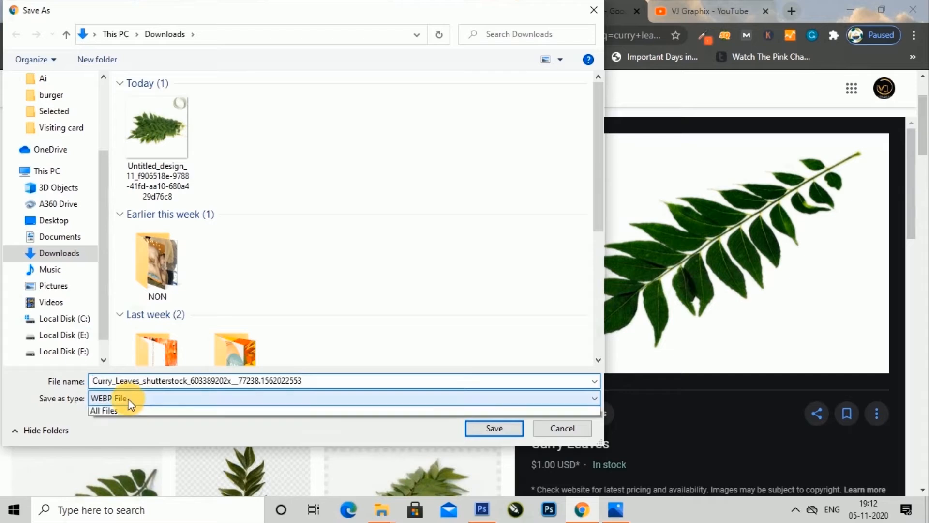
click(155, 409)
click(573, 433)
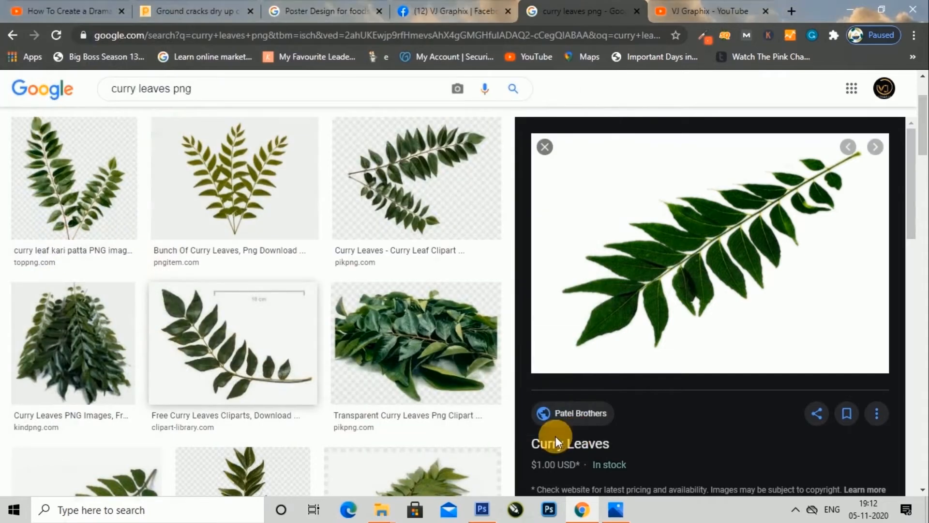
Step: Copy the previewed curry leaves image from the Google results in Chrome and paste it into the burger poster in Photoshop
right_click(698, 193)
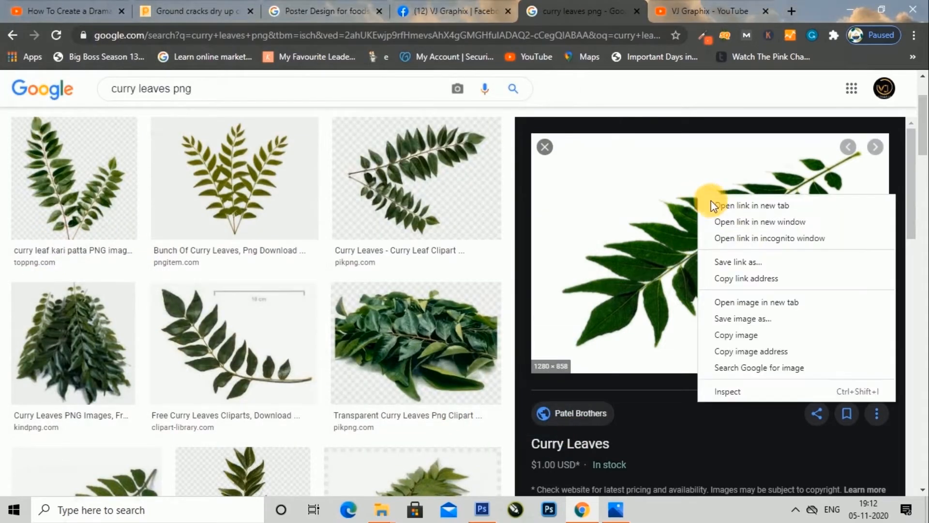
click(739, 335)
click(482, 510)
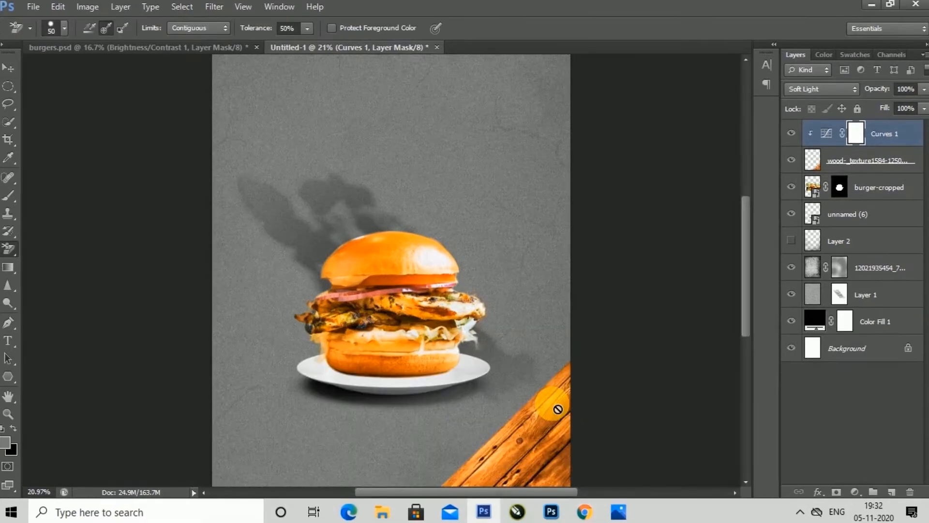
scroll(465, 319, down, 2)
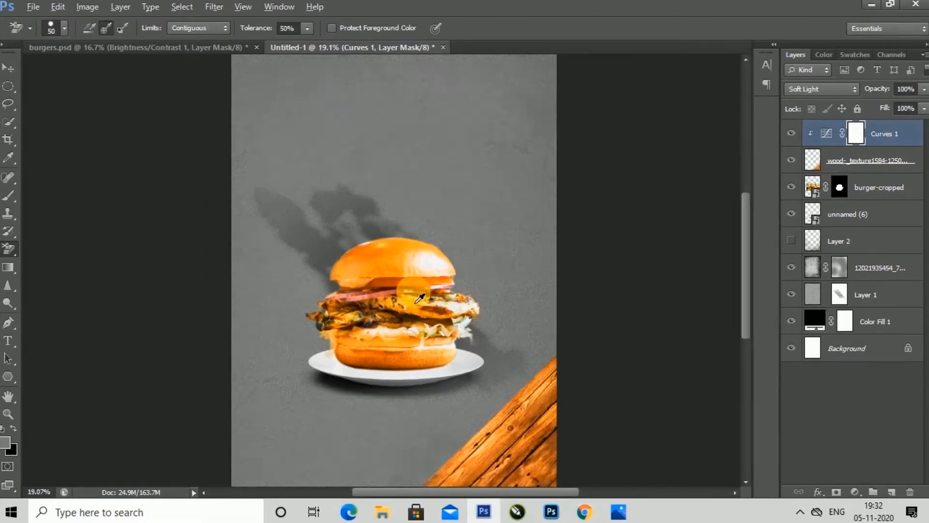
click(584, 512)
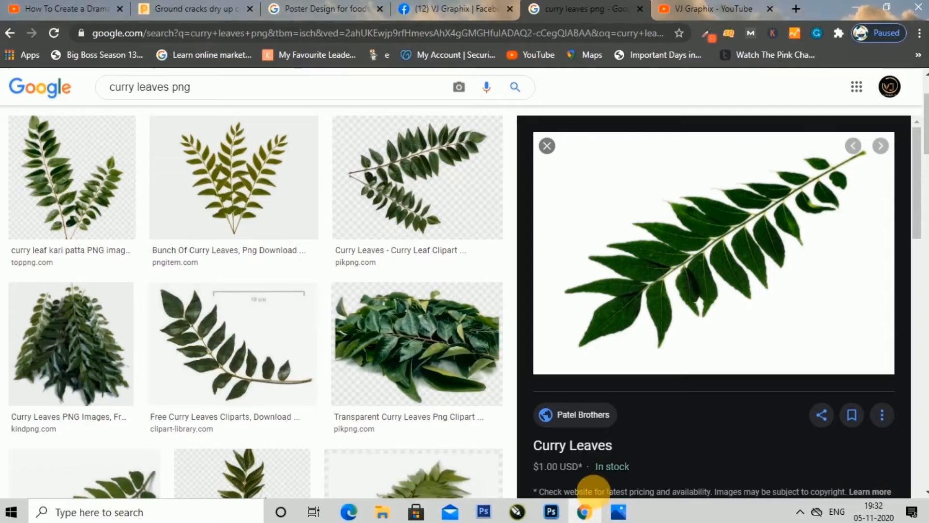
right_click(654, 198)
click(708, 340)
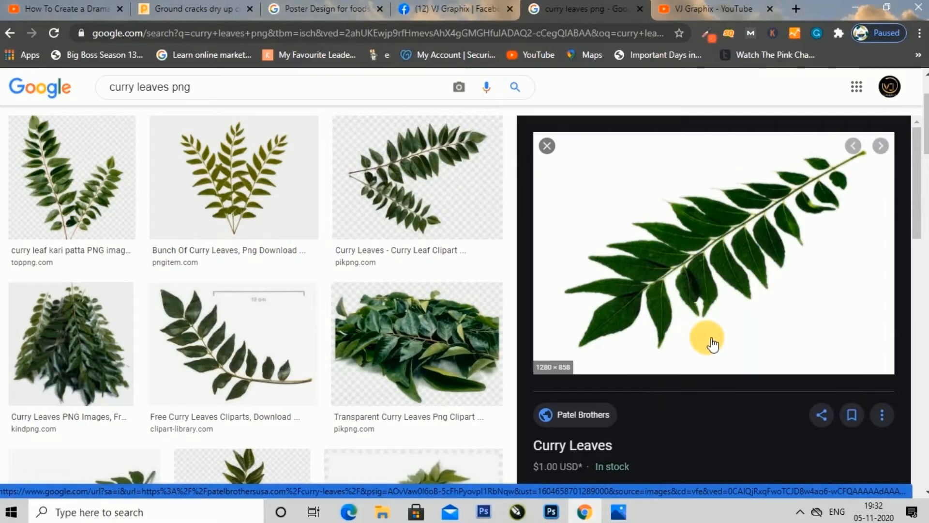
click(484, 512)
key(v)
key(ctrl+v)
scroll(406, 238, up, 4)
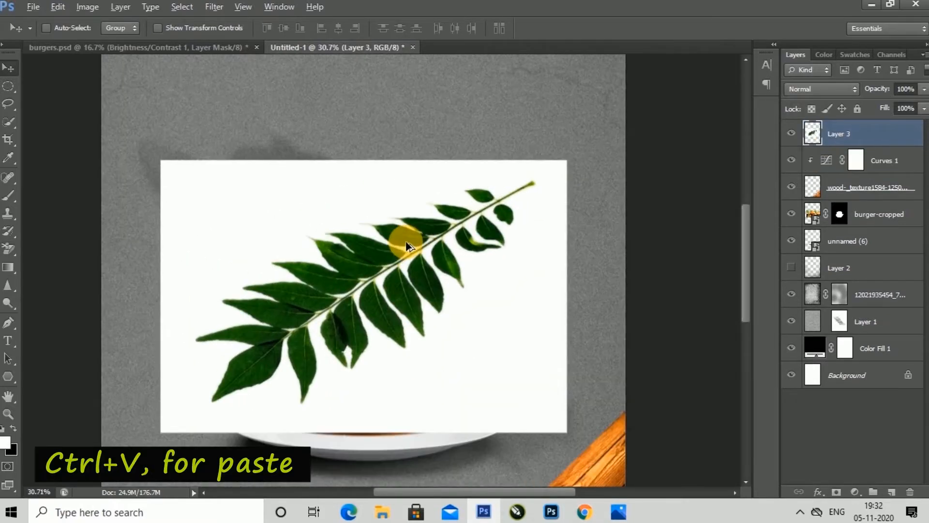
Step: Erase the white background around the curry leaves with the Background Eraser, using Once sampling and Contiguous limits and enlarging the brush to 125
right_click(9, 248)
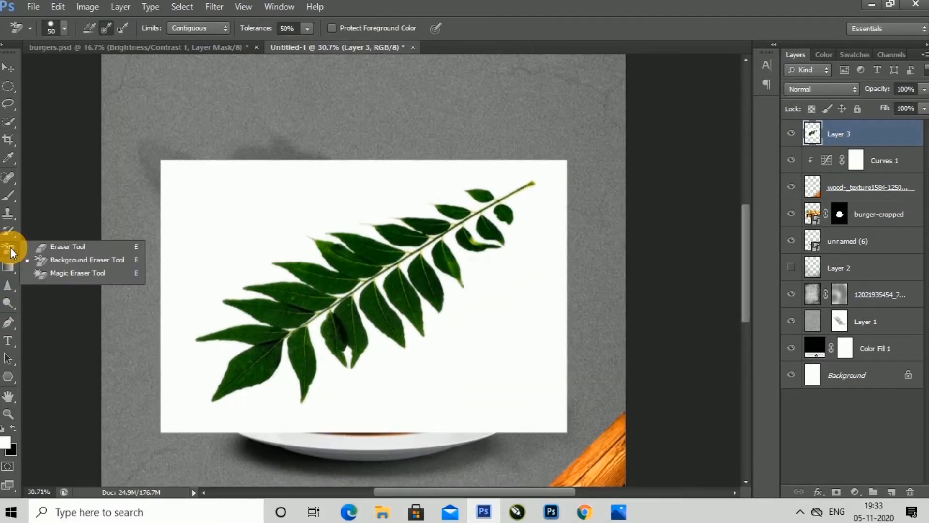
click(63, 257)
click(104, 29)
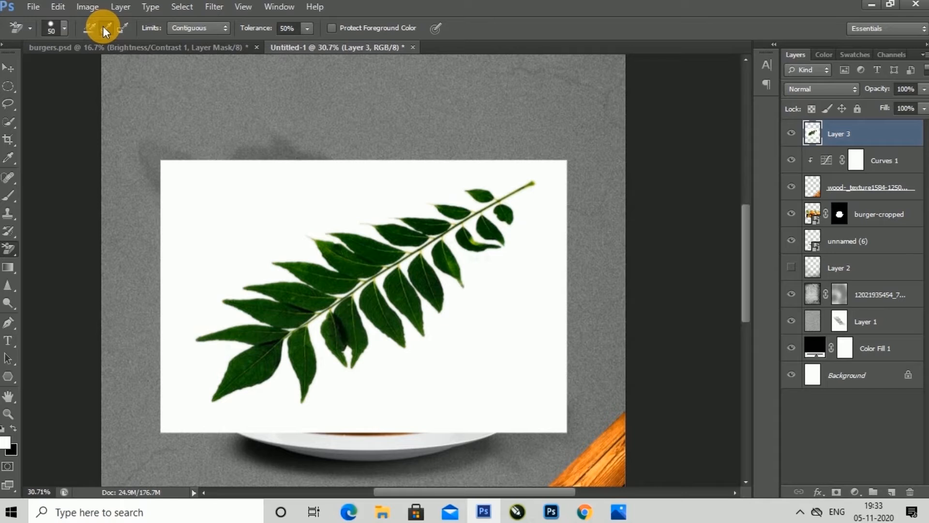
click(205, 28)
click(191, 51)
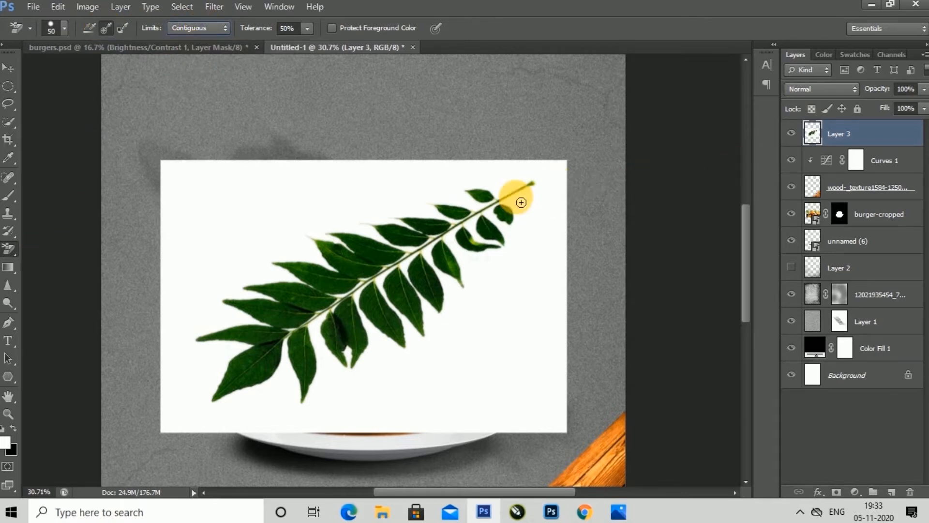
drag(517, 211, 539, 209)
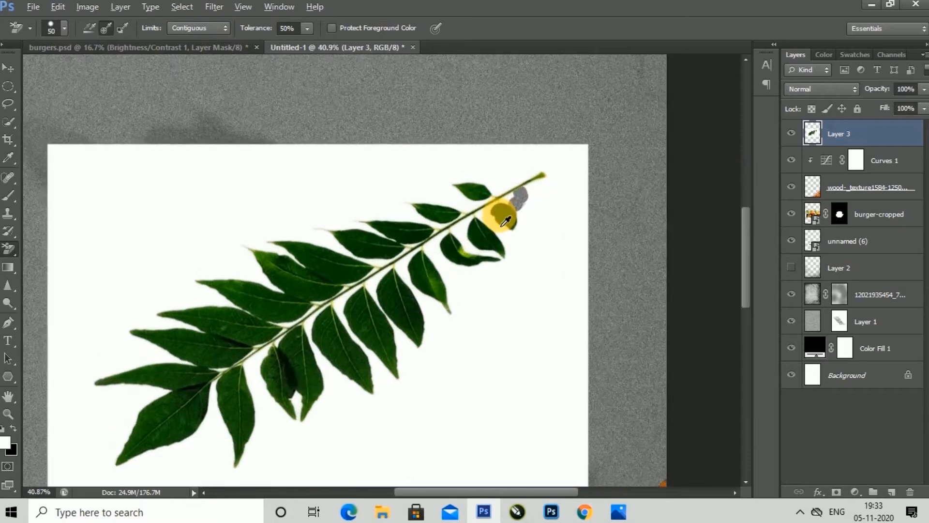
scroll(533, 205, up, 3)
mouse_move(578, 181)
mouse_down()
mouse_move(553, 187)
mouse_move(540, 208)
mouse_up()
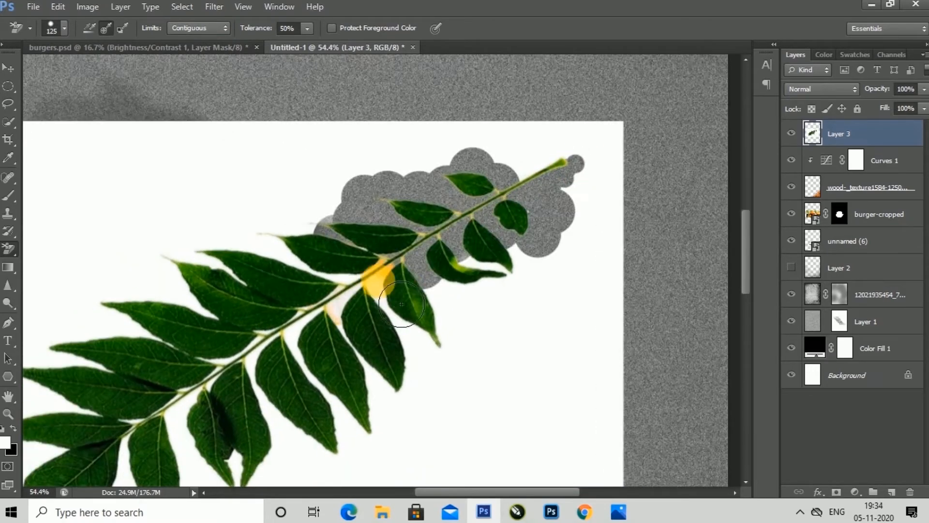
mouse_move(401, 304)
mouse_down()
mouse_move(353, 329)
mouse_move(333, 302)
mouse_move(392, 297)
mouse_move(367, 290)
mouse_up()
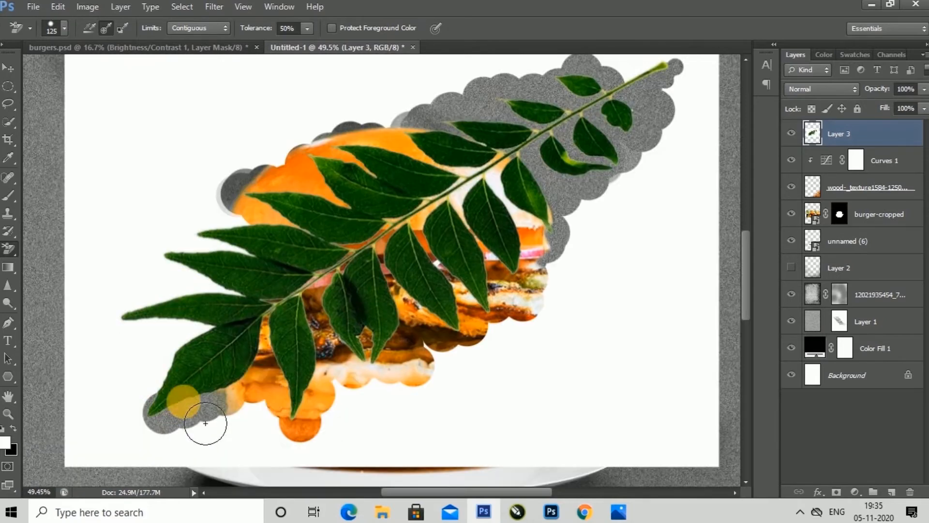
drag(206, 423, 187, 440)
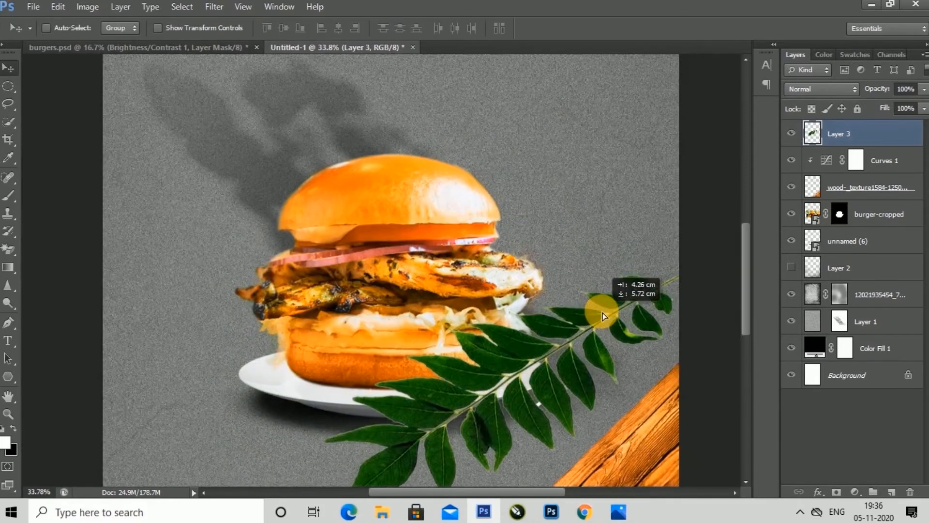
Step: Move the curry leaves onto the wooden corner, scale them to about 87% and rotate them about -11°
mouse_move(598, 307)
mouse_down()
mouse_move(506, 251)
mouse_move(536, 313)
mouse_move(519, 365)
mouse_up()
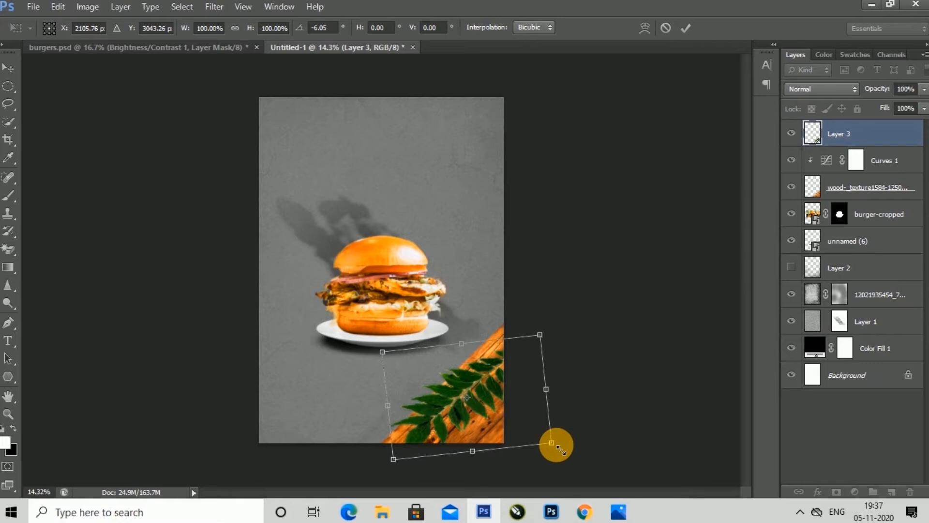
drag(552, 443, 549, 433)
click(464, 412)
drag(463, 411, 481, 397)
click(686, 27)
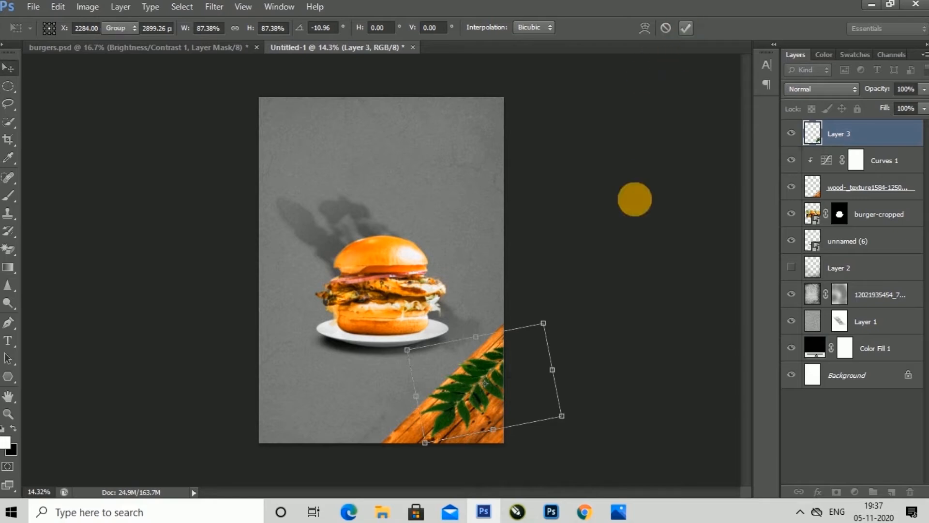
key(ctrl+0)
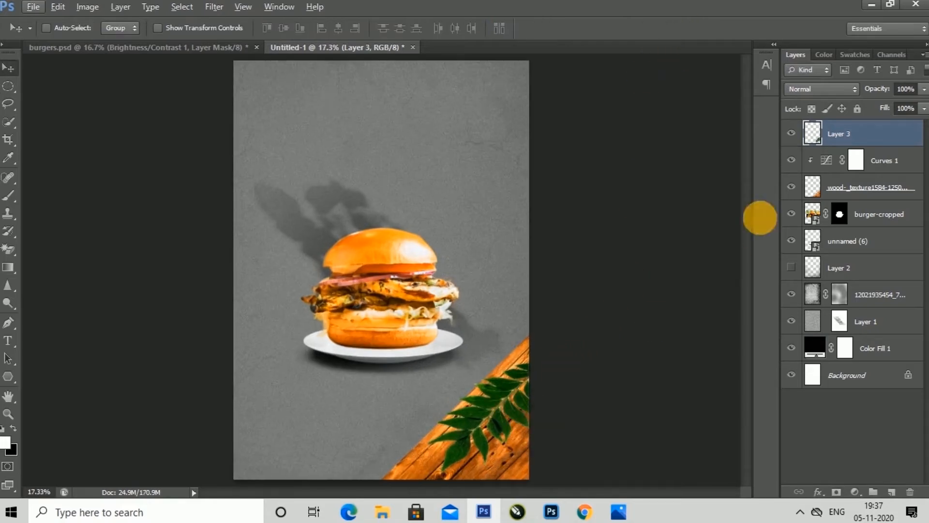
Step: Add a Levels adjustment layer above the curry leaves with input levels 17, 1.26 and 205
click(855, 492)
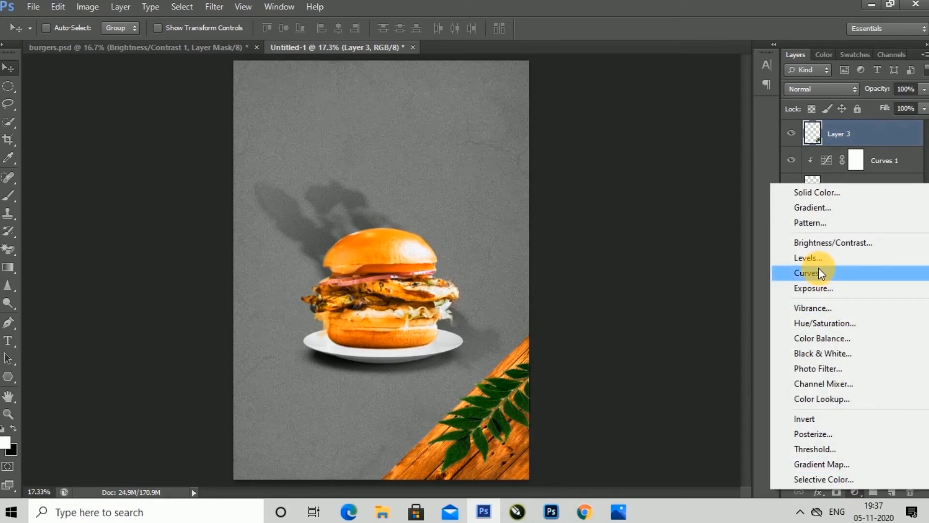
click(813, 258)
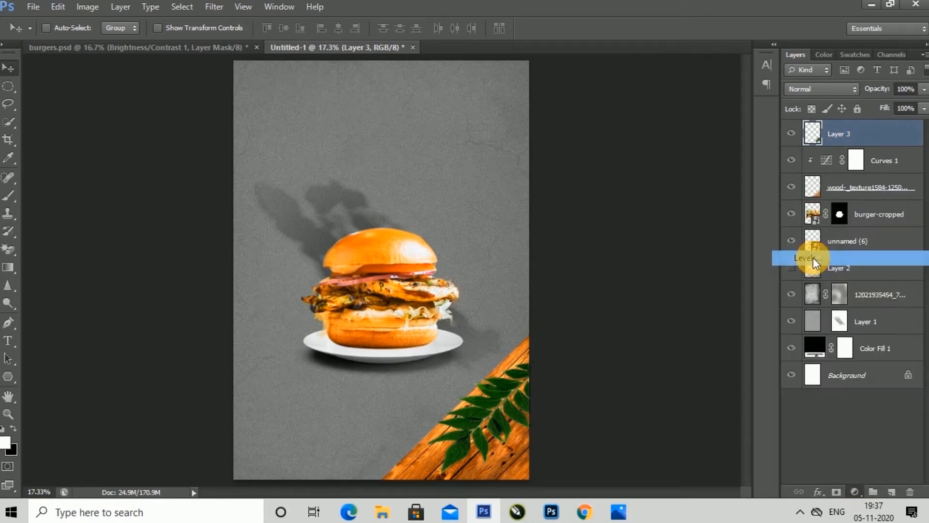
drag(645, 280, 635, 282)
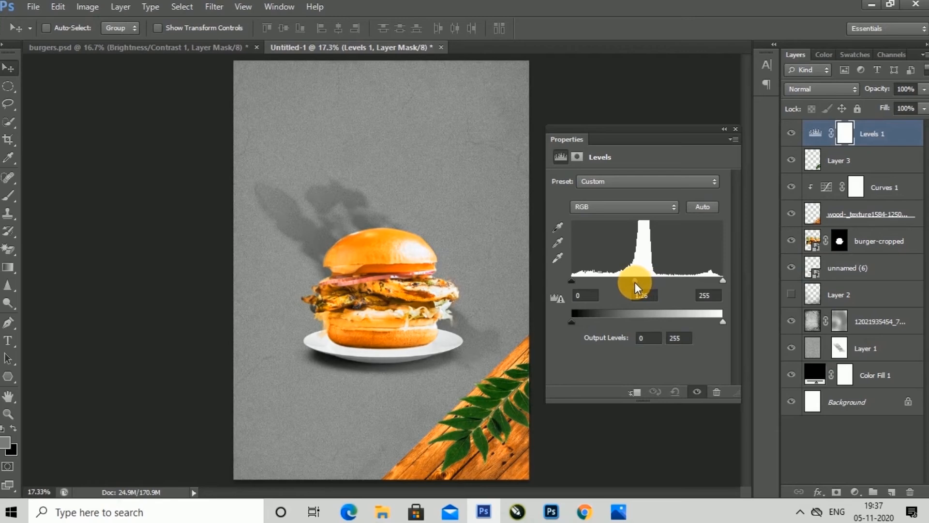
drag(571, 283, 581, 282)
drag(722, 280, 694, 281)
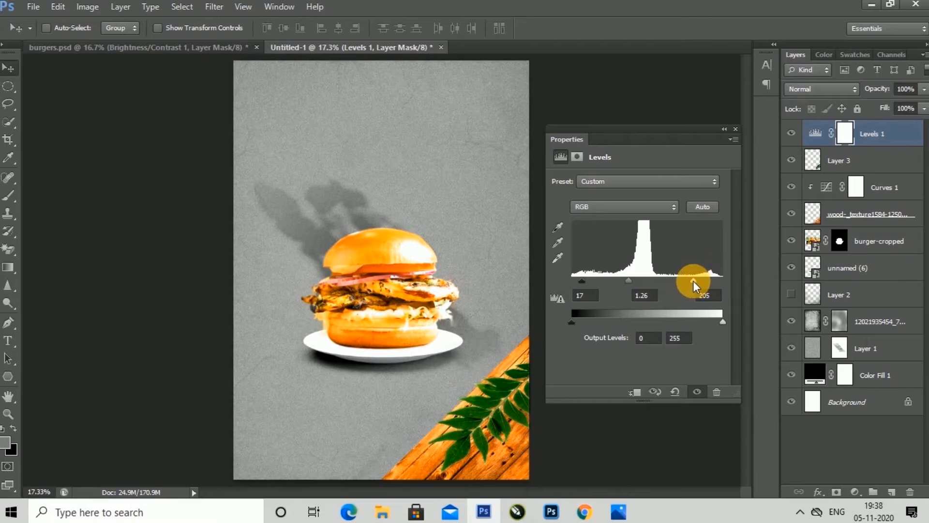
Step: Refine Levels 1 to an input black of about 29, midtone 1.08 and output black 21, and clip it to the curry leaves layer
drag(583, 283, 585, 282)
drag(574, 323, 582, 321)
mouse_move(725, 320)
mouse_down()
mouse_move(707, 321)
mouse_move(725, 320)
mouse_up()
drag(626, 282, 637, 283)
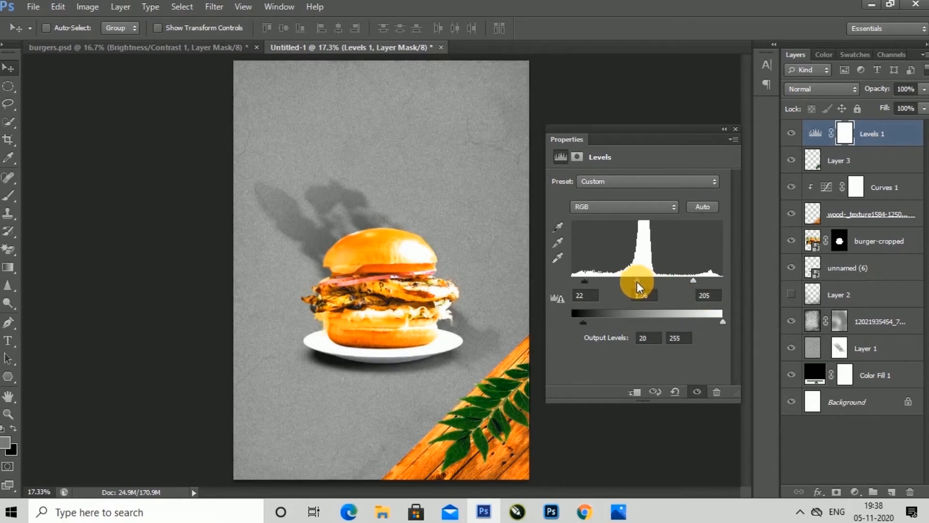
drag(587, 322, 591, 322)
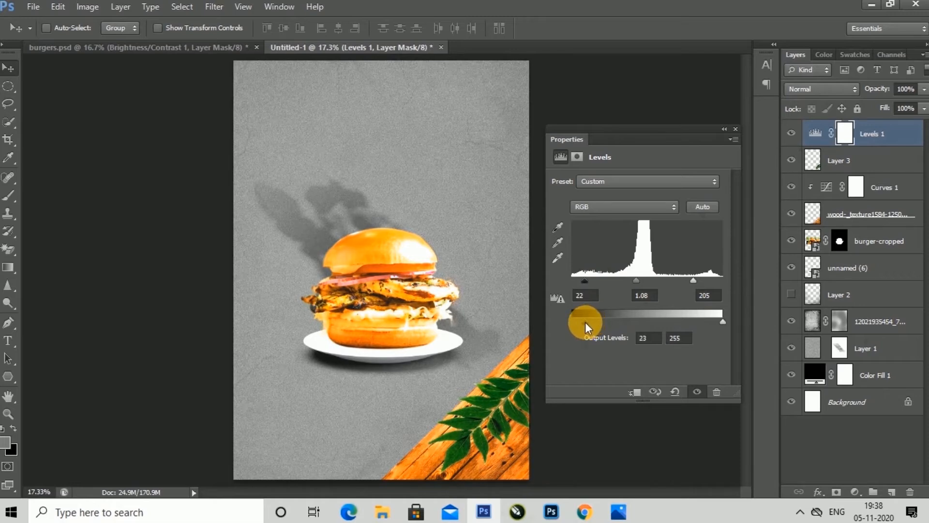
drag(583, 283, 589, 280)
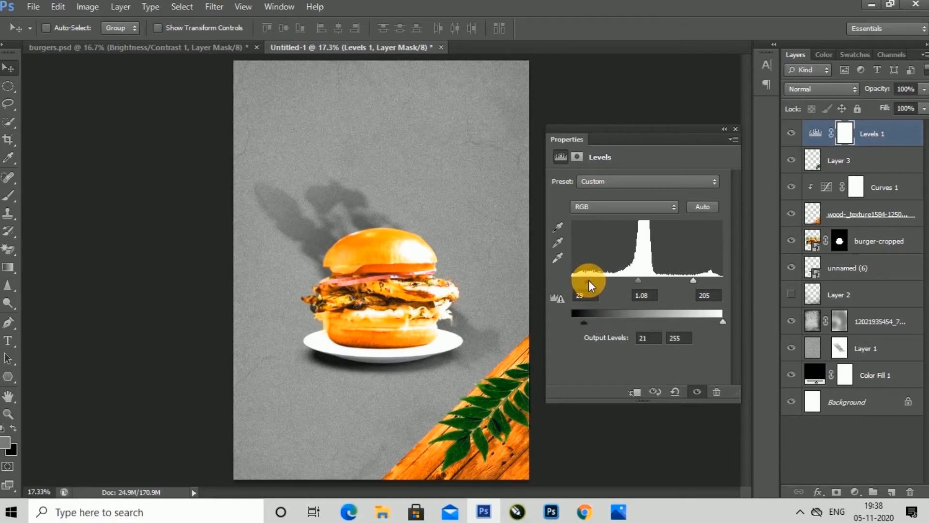
click(736, 129)
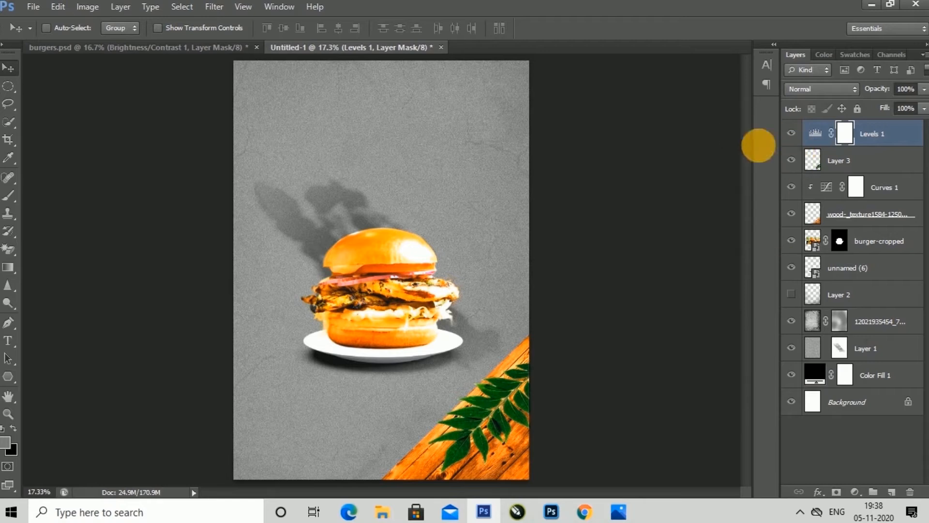
alt+click(818, 149)
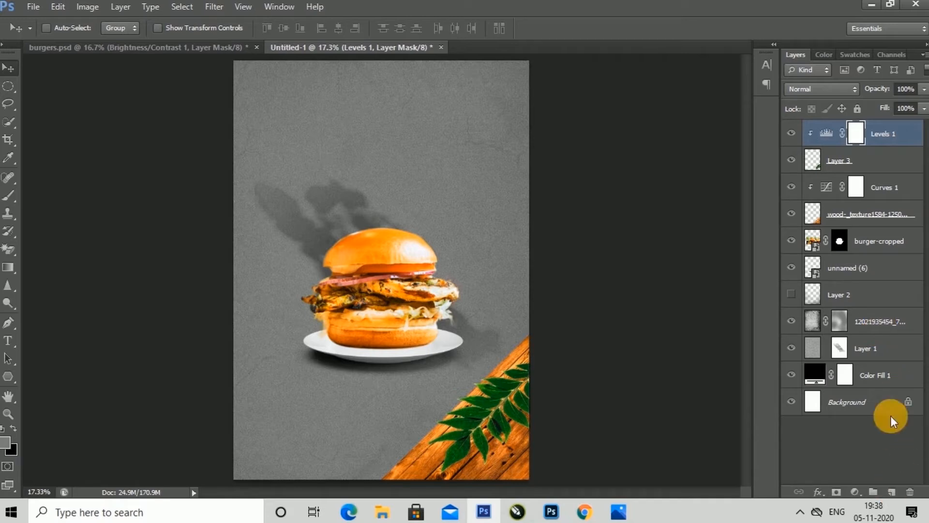
Step: Add a Brightness/Contrast adjustment layer with brightness 51 and contrast 79, clipped to the curry leaves layer
click(855, 492)
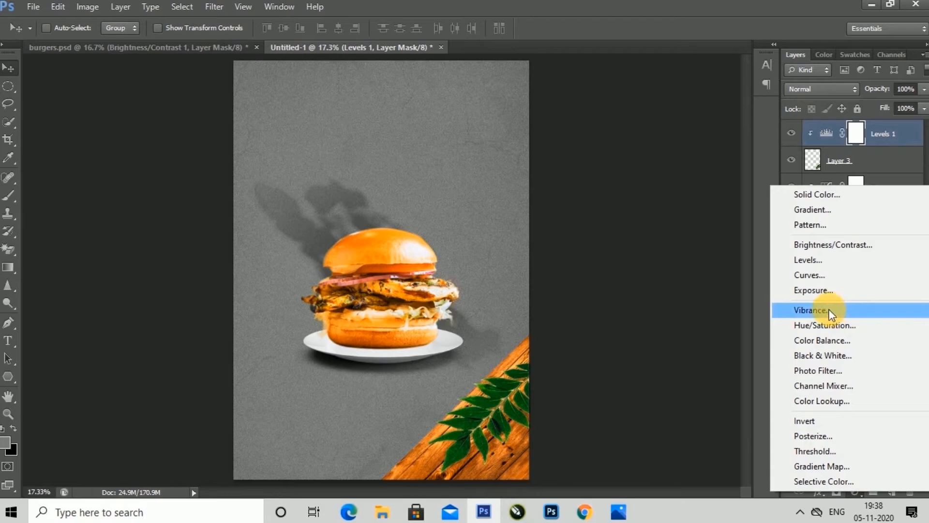
click(813, 245)
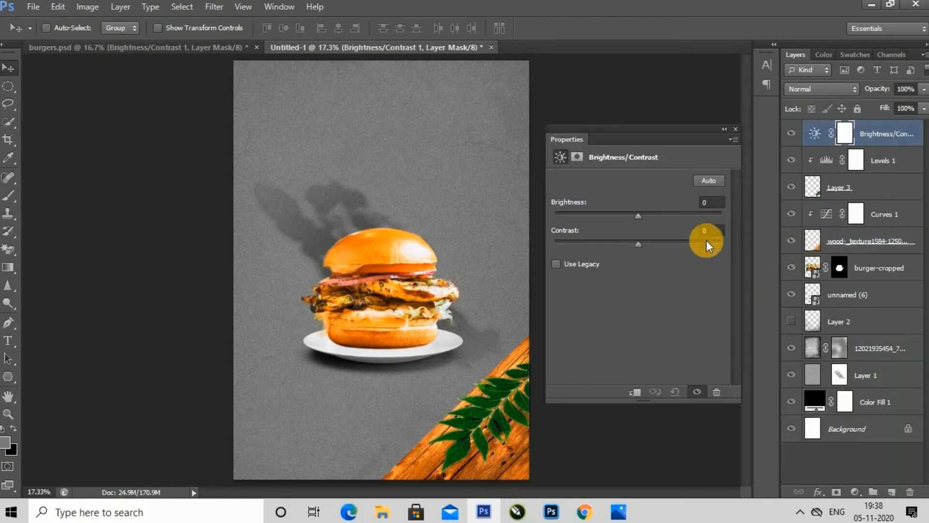
drag(639, 216, 678, 216)
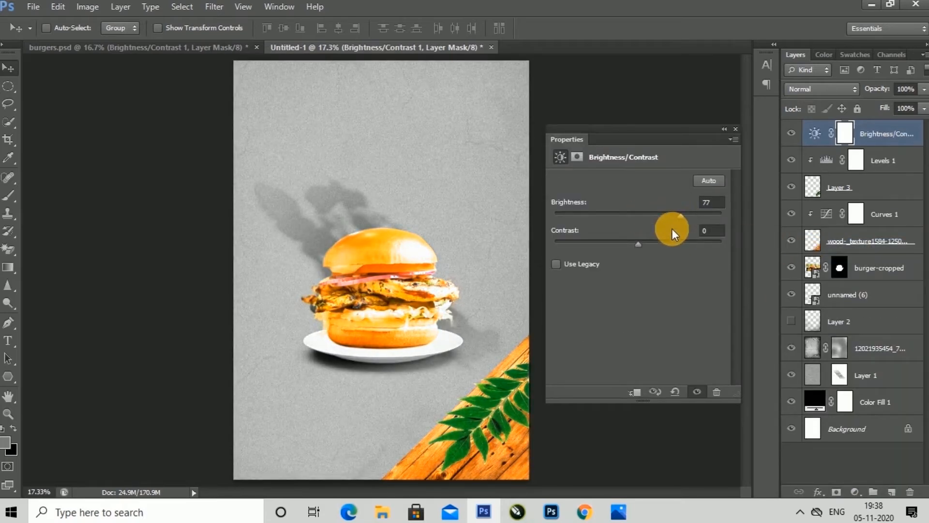
drag(640, 245, 678, 243)
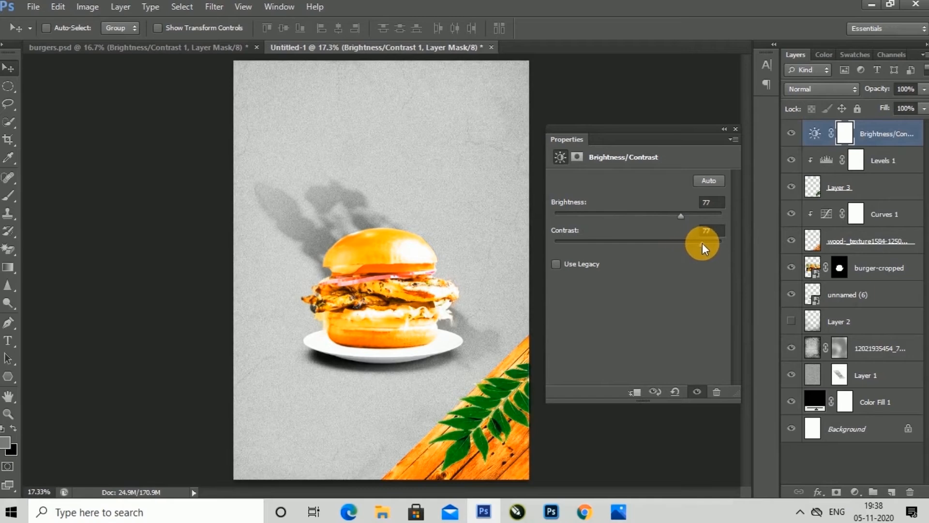
drag(683, 213, 666, 216)
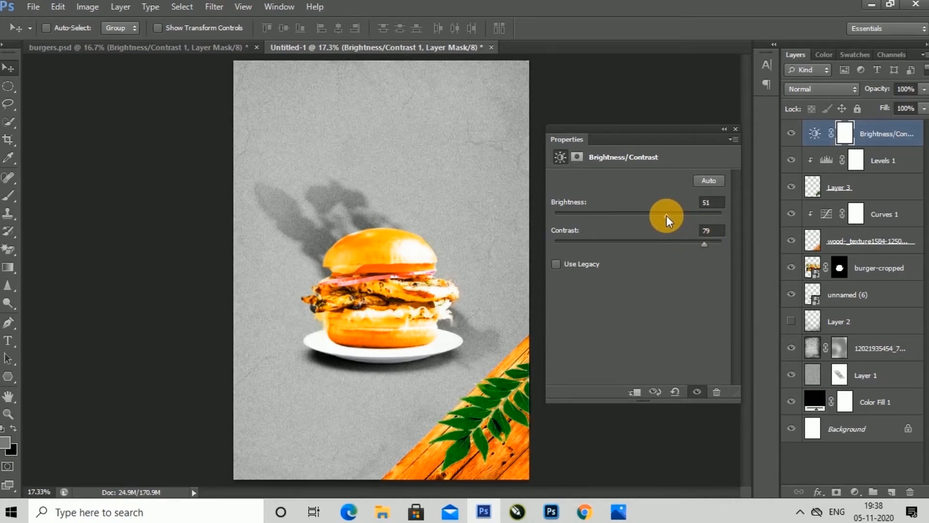
click(735, 128)
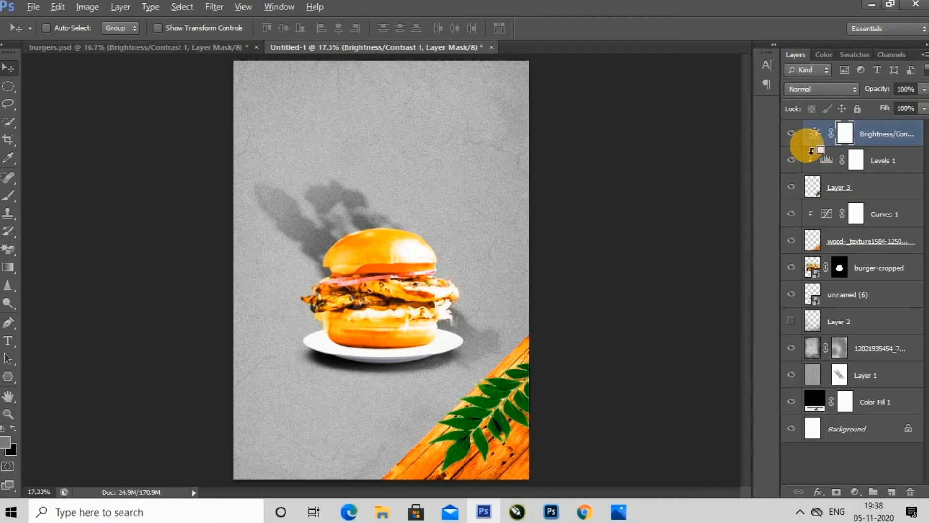
alt+click(812, 149)
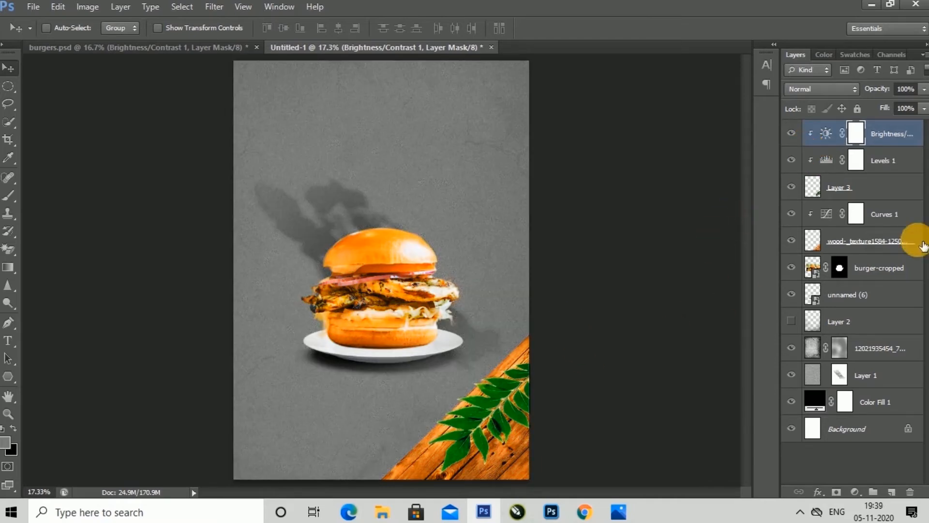
Step: Add a drop shadow to the curry leaves on Layer 3 with opacity 40%, distance 8 px, spread 12% and size 32 px
click(879, 194)
right_click(879, 193)
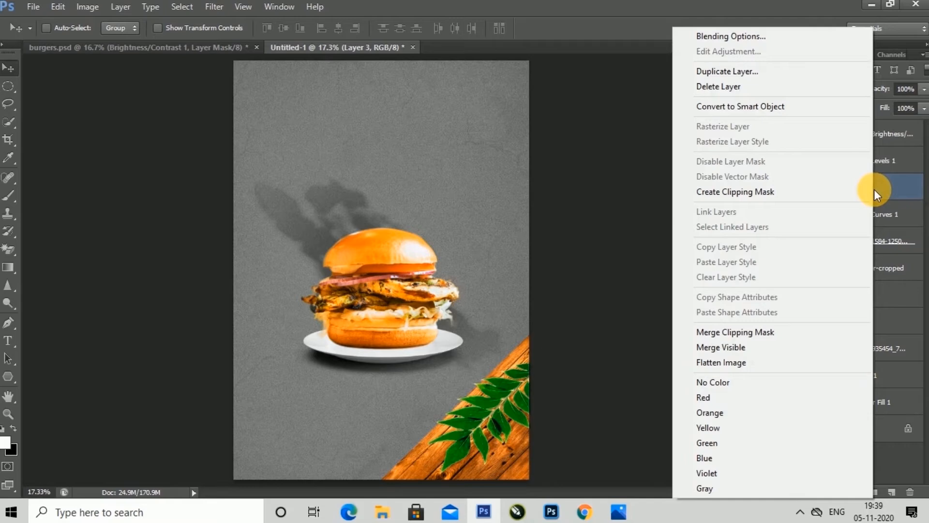
click(731, 35)
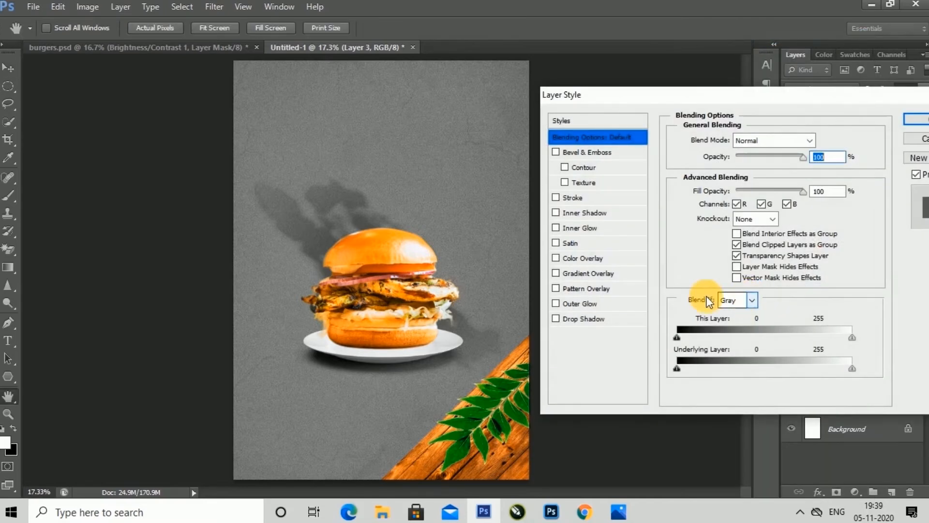
click(556, 318)
click(597, 319)
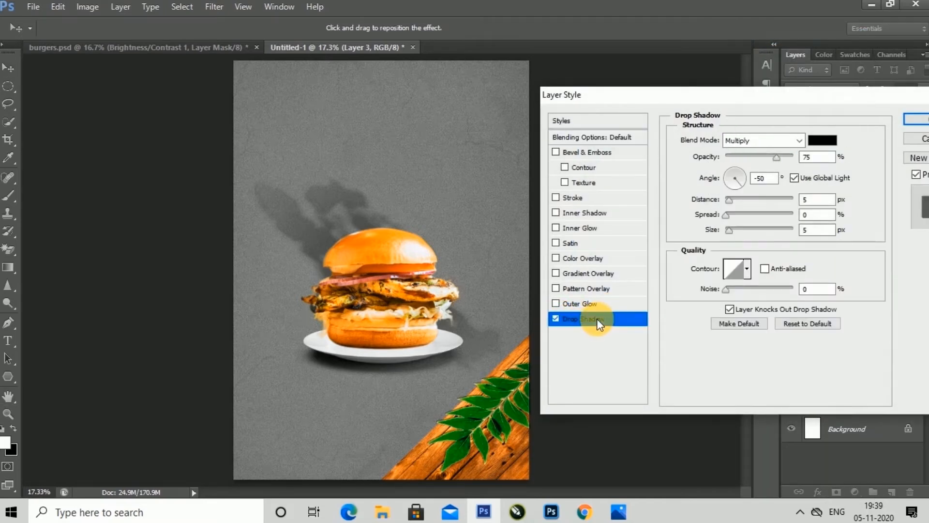
drag(730, 231, 731, 200)
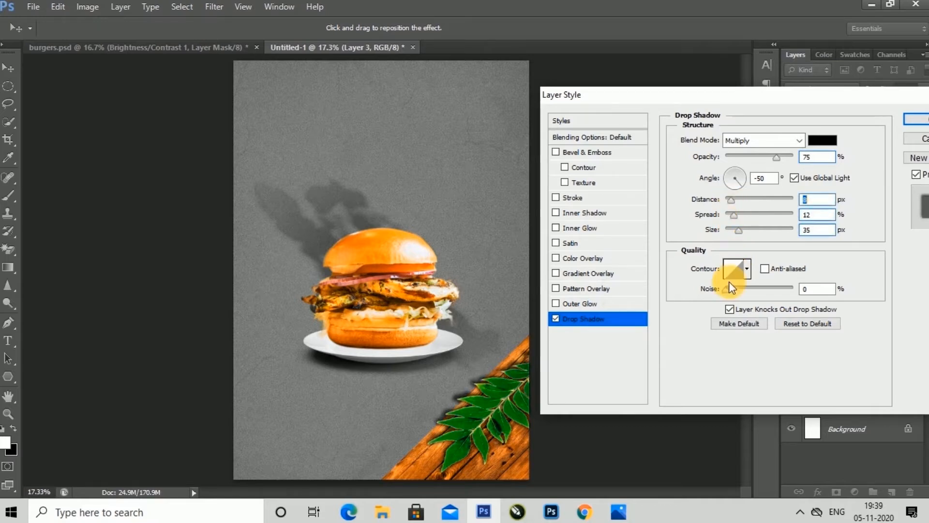
drag(739, 228, 739, 228)
drag(776, 155, 753, 157)
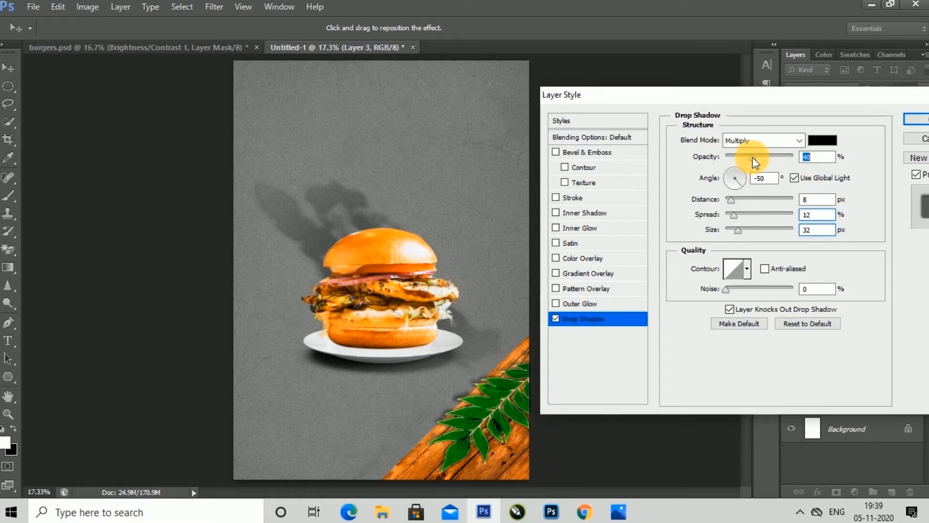
click(917, 119)
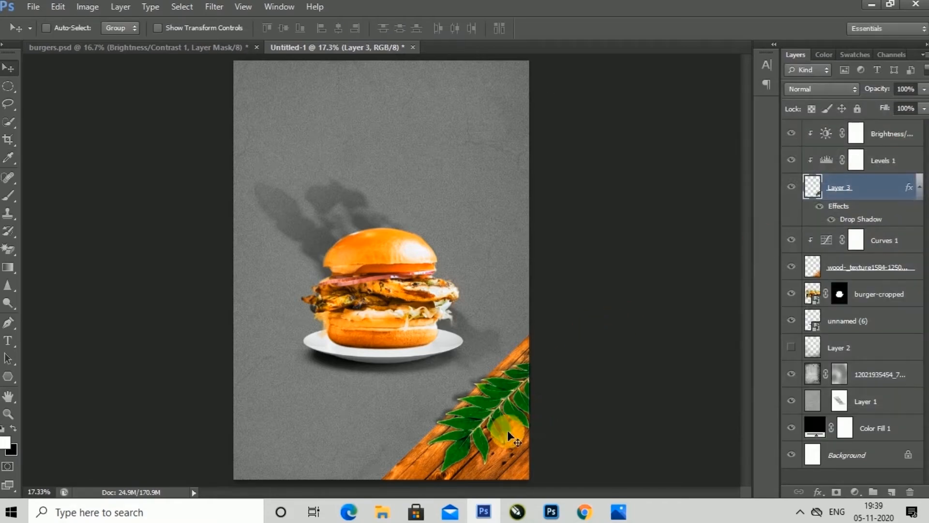
Step: Darken parts of the curry leaves with the Burn tool, using a size 65 brush, Midtones range and 50% exposure
scroll(489, 442, up, 3)
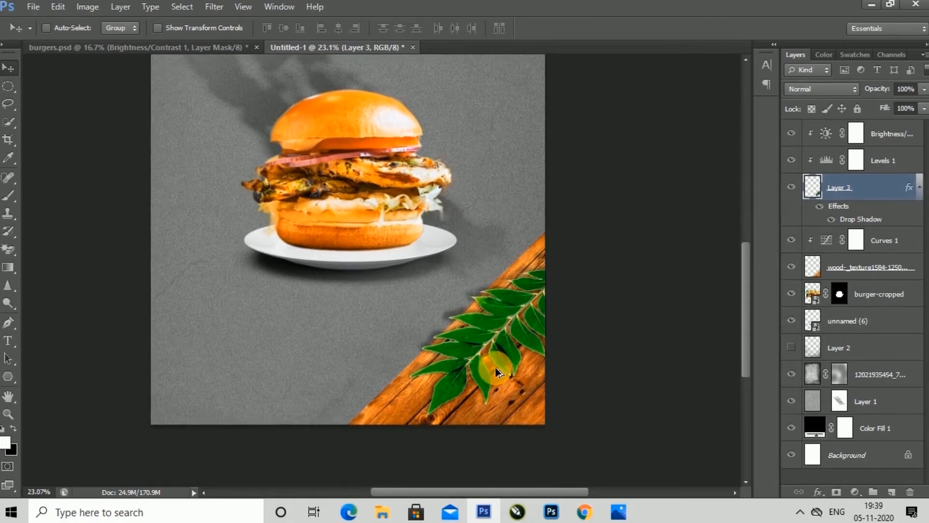
mouse_move(9, 303)
mouse_down()
mouse_move(41, 323)
mouse_move(48, 314)
mouse_up()
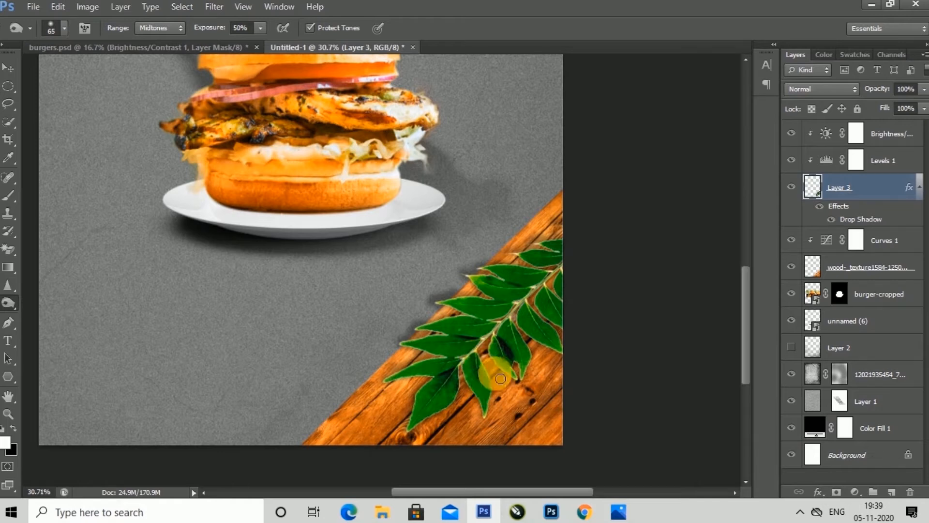
mouse_move(496, 333)
mouse_down()
mouse_move(452, 339)
mouse_move(511, 313)
mouse_move(472, 305)
mouse_move(522, 305)
mouse_move(562, 327)
mouse_move(556, 282)
mouse_move(507, 270)
mouse_up()
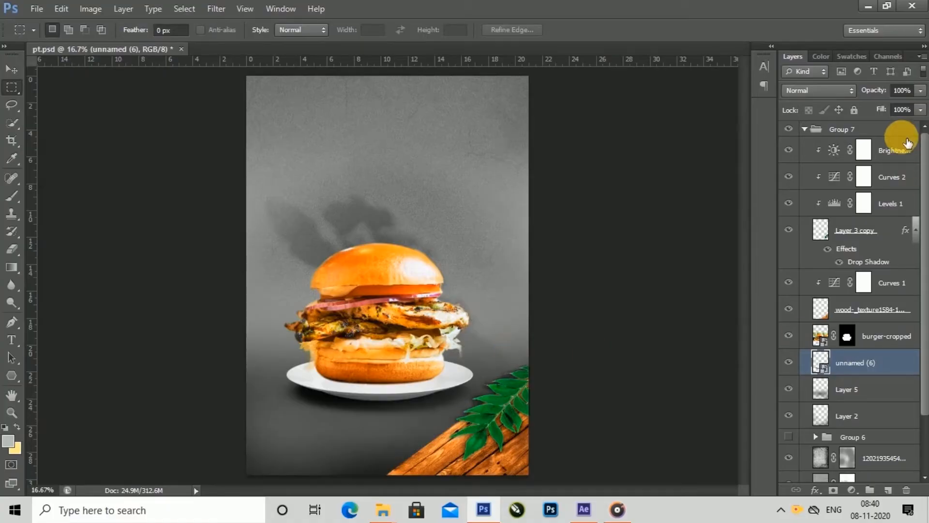
Step: Place the black light image from the celebration tools folder on a new layer above Brightness/Contrast and set its blend mode to Screen
click(893, 148)
click(885, 490)
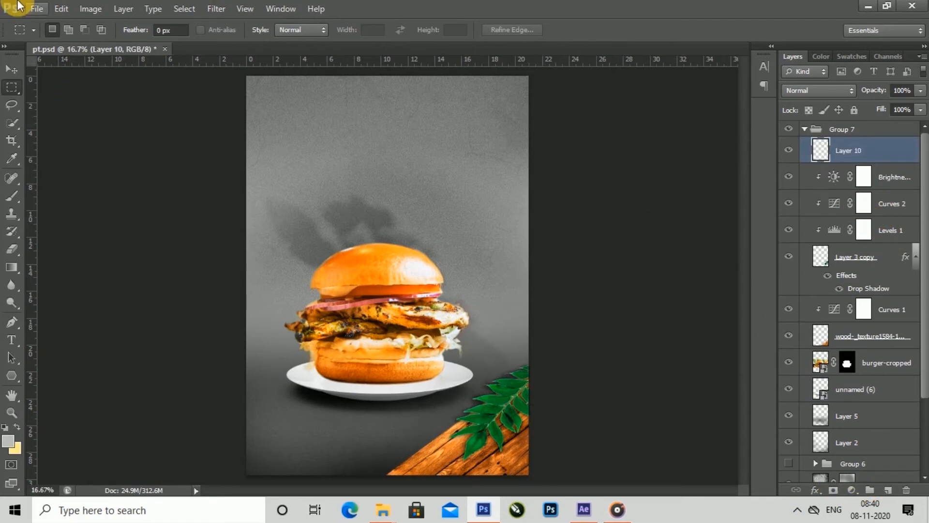
click(18, 69)
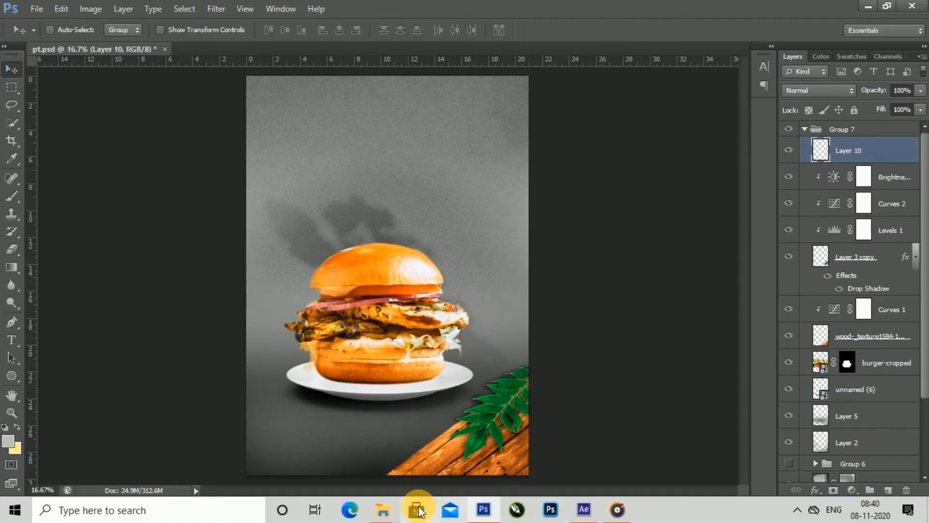
mouse_move(382, 509)
click(562, 444)
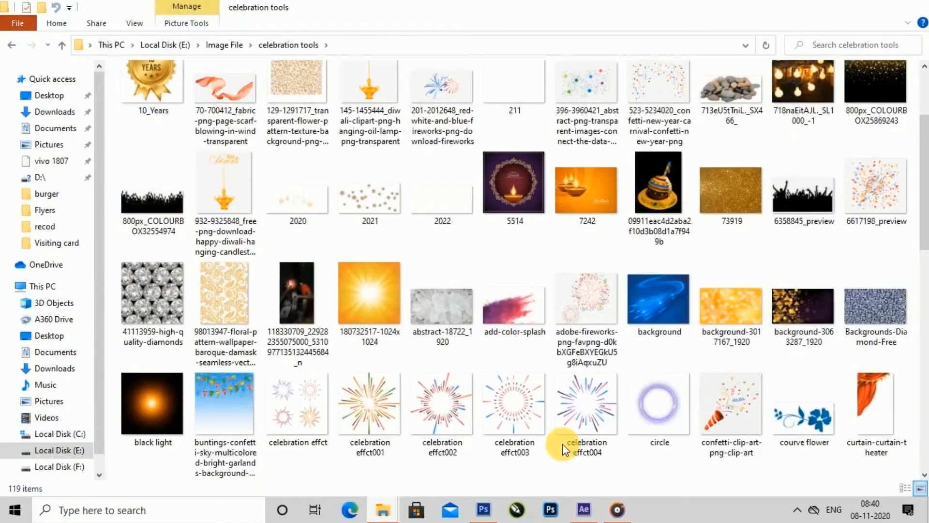
click(140, 397)
drag(138, 396, 426, 251)
click(834, 89)
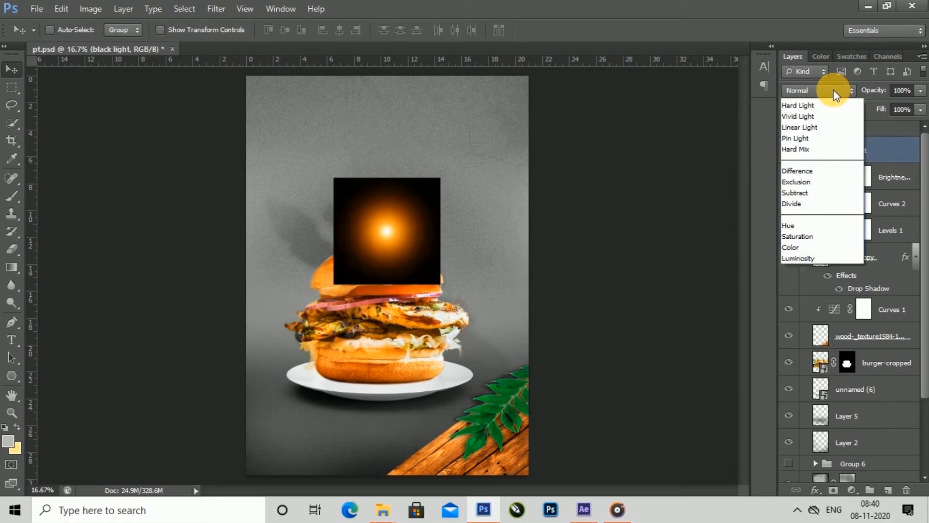
click(800, 213)
Step: Scale the black light glow to about 156% and move its layer below burger-cropped so it sits behind the bun
key(ctrl+t)
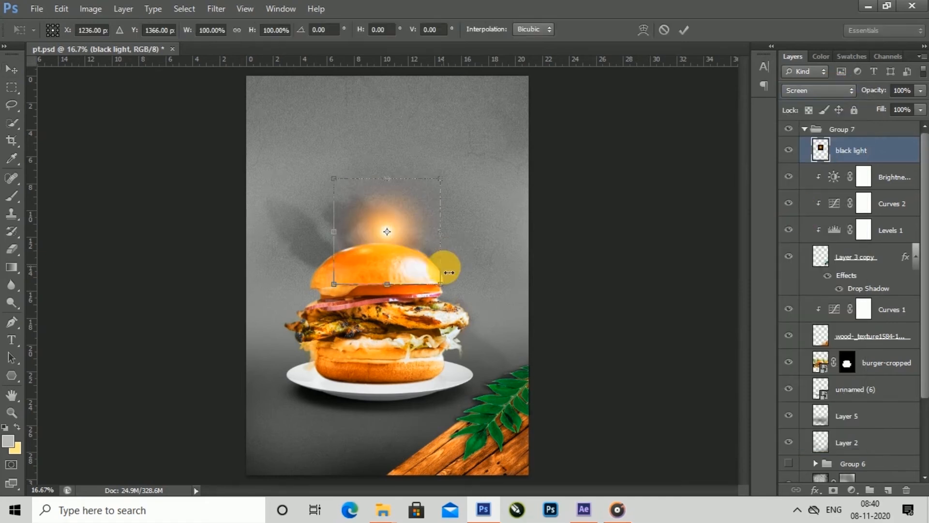
drag(442, 289, 461, 305)
drag(404, 241, 405, 241)
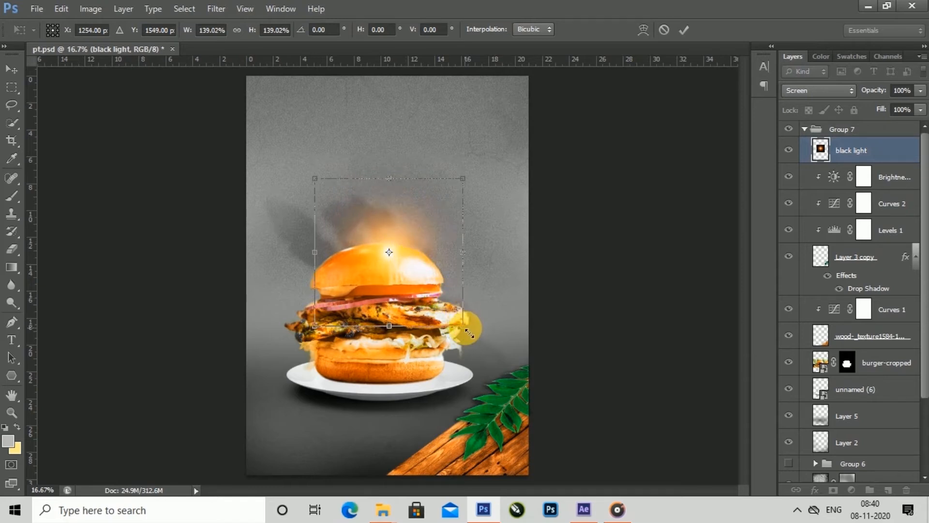
drag(473, 334, 475, 332)
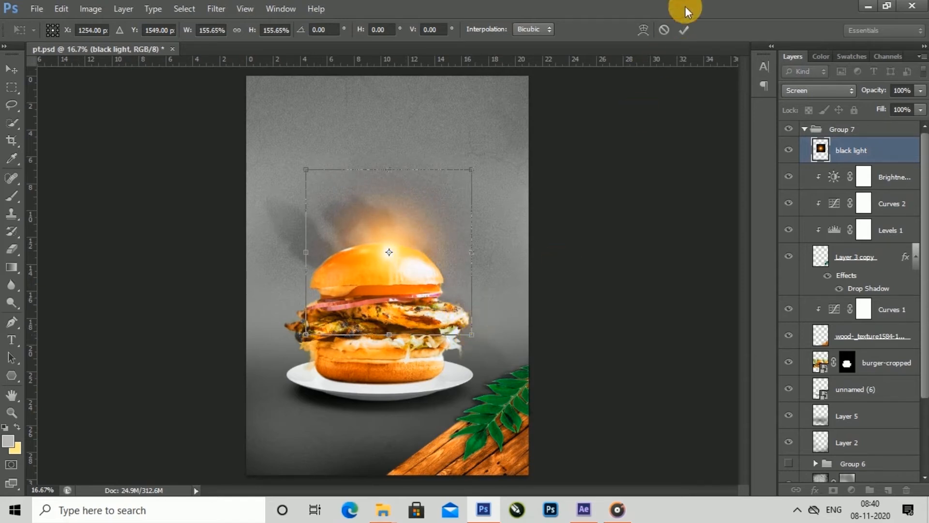
click(684, 30)
drag(877, 154, 893, 381)
drag(399, 231, 415, 245)
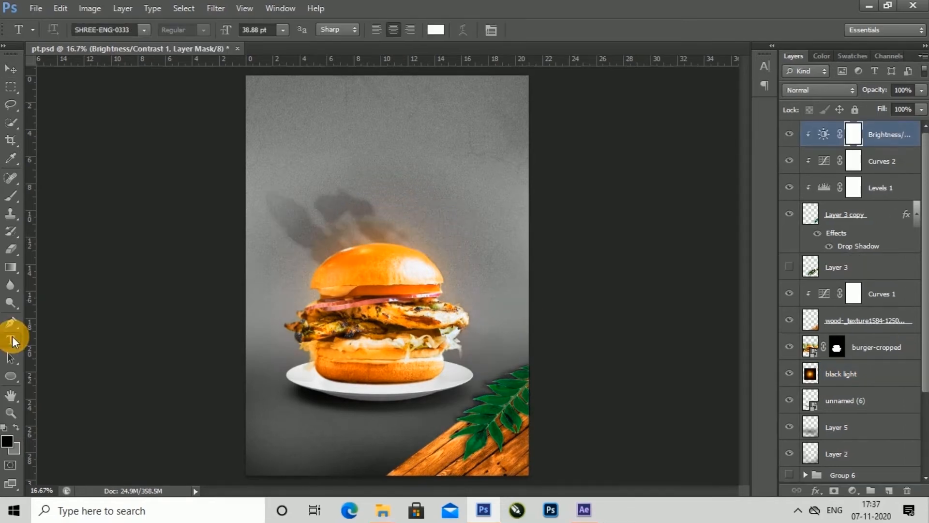
Step: Add the title "Burger KingTop" in white 38.88 pt SHREE-ENG-0333 above the burger and shift it about 3.58 cm right
click(311, 131)
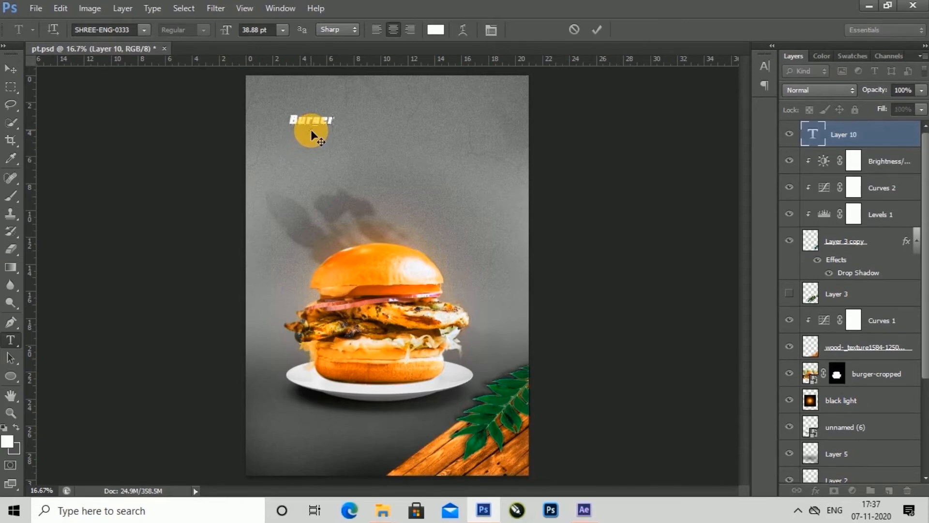
text(Burger)
text( King)
text(es)
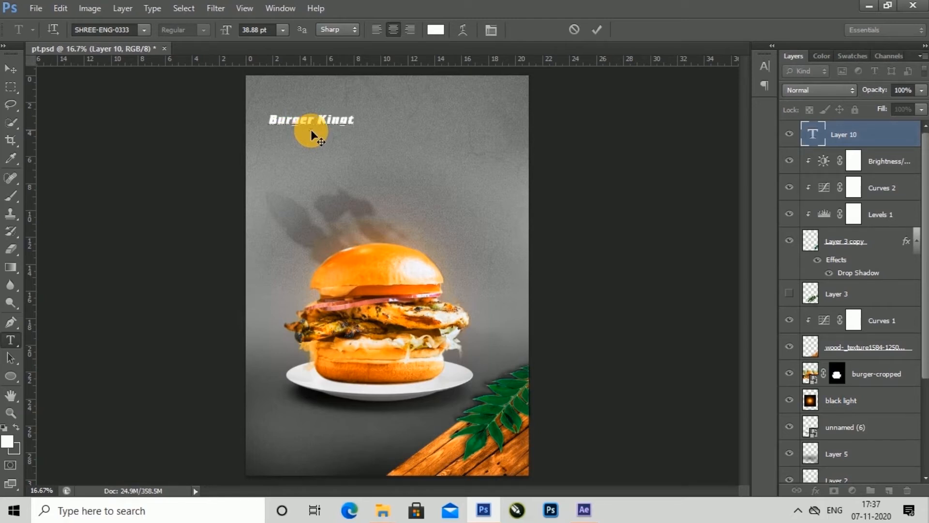
key(BackSpace)
key(BackSpace)
text(Top)
click(588, 27)
click(10, 68)
drag(332, 120, 380, 121)
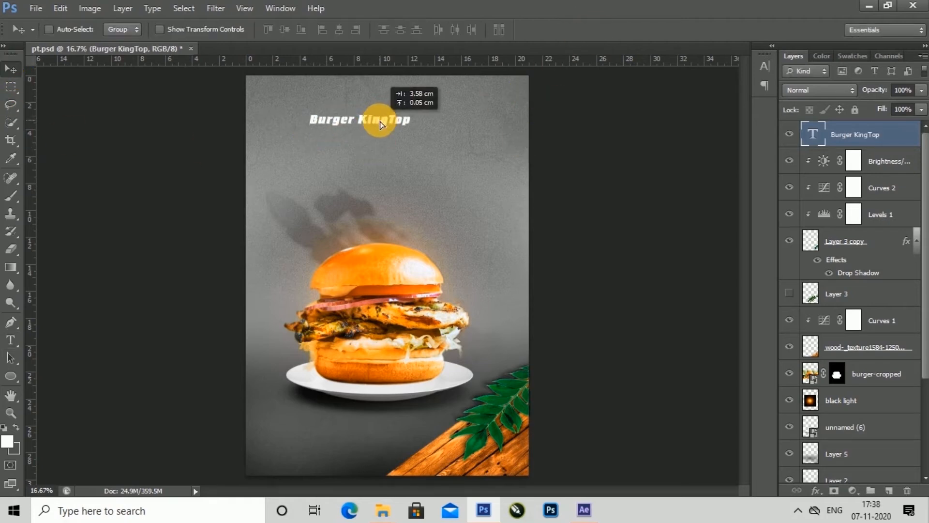
Step: Enlarge the Burger KingTop title to 61.88 pt and nudge it slightly right and up
click(10, 340)
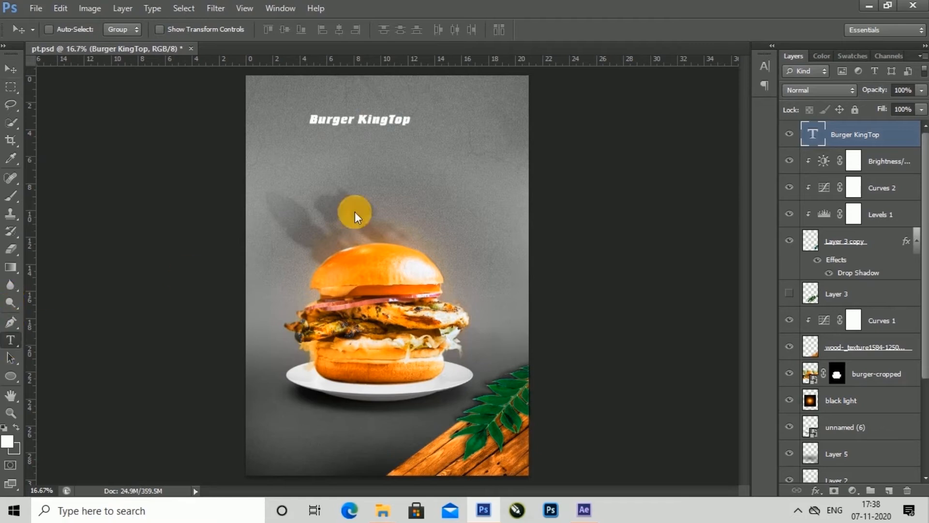
click(372, 120)
key(ctrl+a)
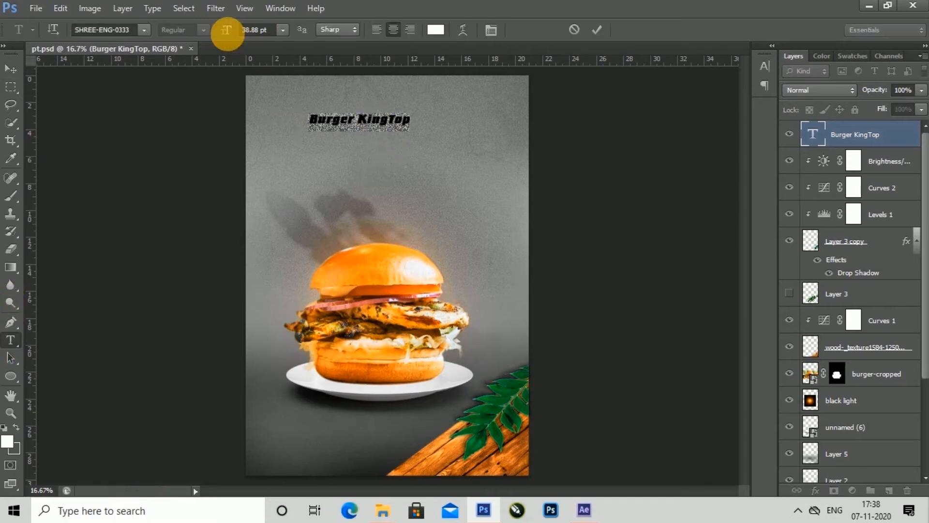
drag(234, 38, 254, 37)
click(600, 32)
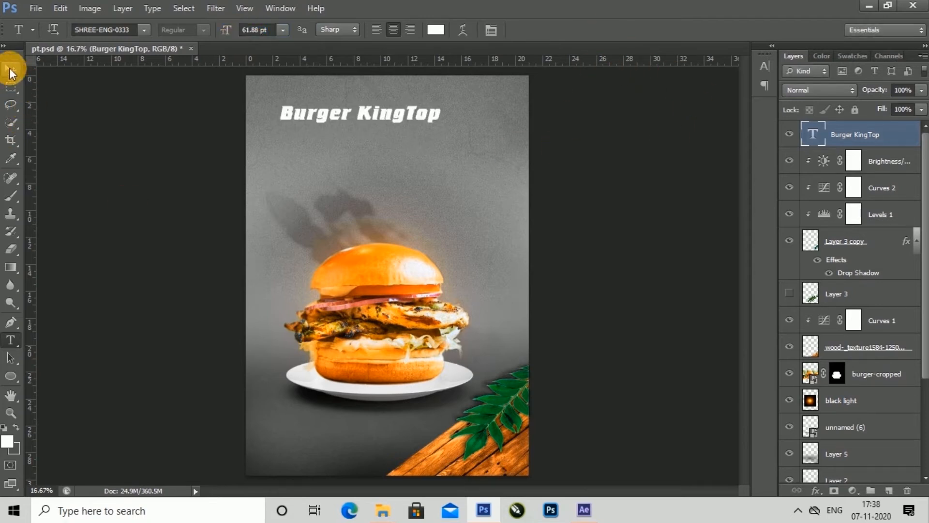
click(10, 69)
drag(438, 120, 449, 117)
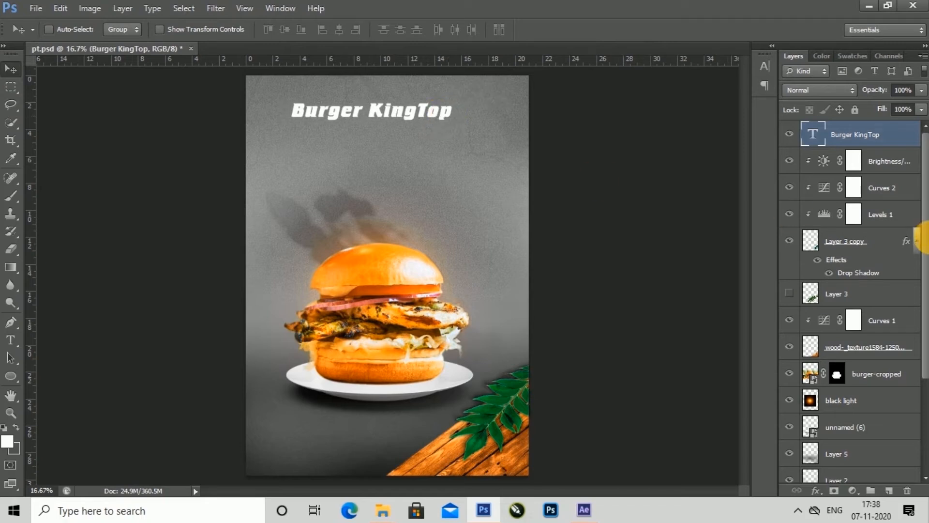
Step: Align the Burger KingTop title to the horizontal centre of the Background layer
drag(925, 241, 925, 339)
click(856, 467)
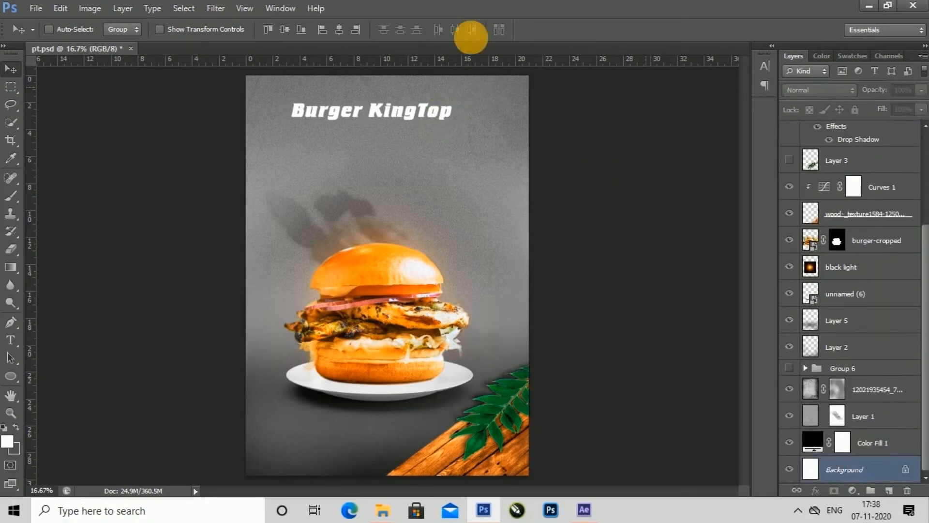
click(338, 30)
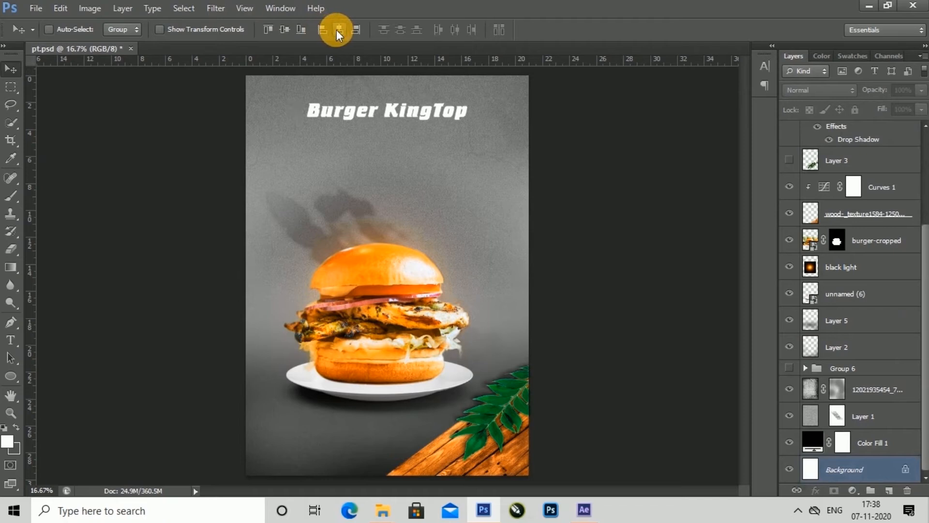
Step: Change the Burger KingTop title's text colour to yellow #ffea00
drag(919, 363, 926, 213)
click(892, 136)
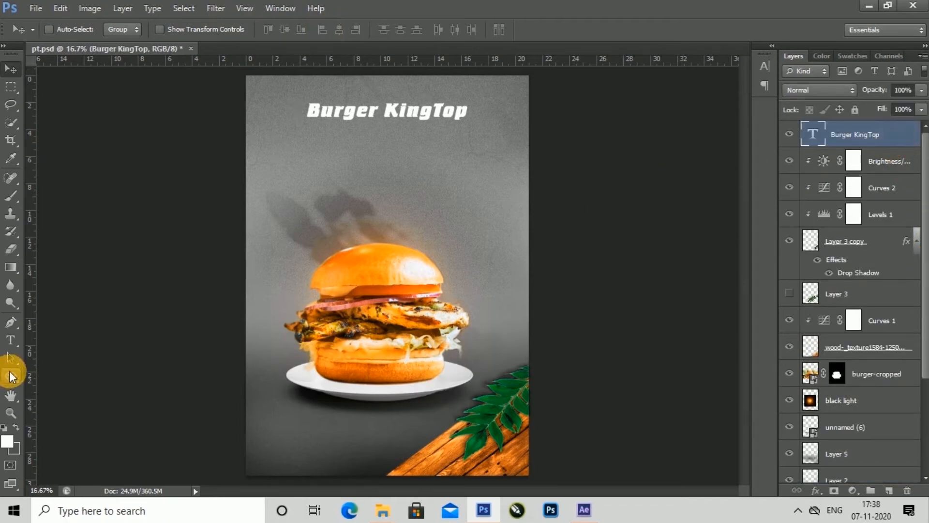
click(10, 340)
double_click(389, 118)
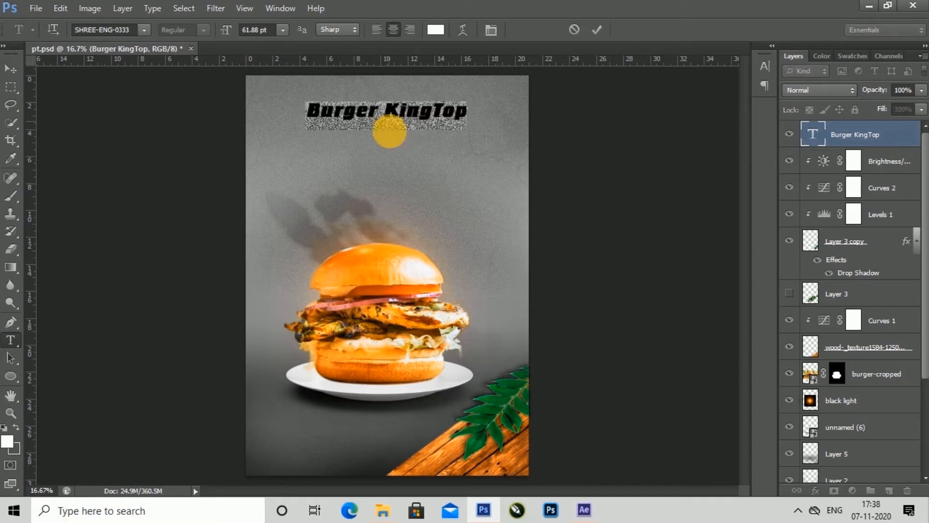
click(435, 30)
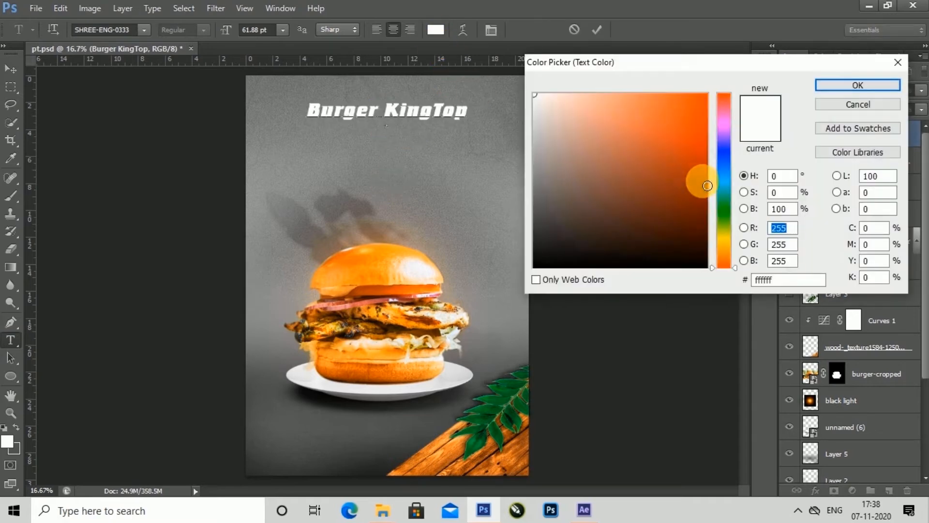
click(723, 242)
drag(700, 123, 714, 88)
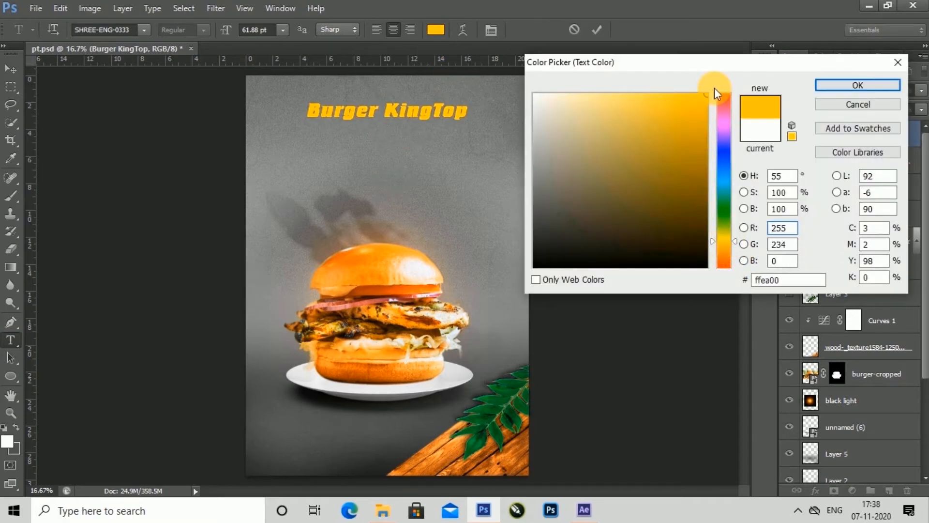
click(855, 86)
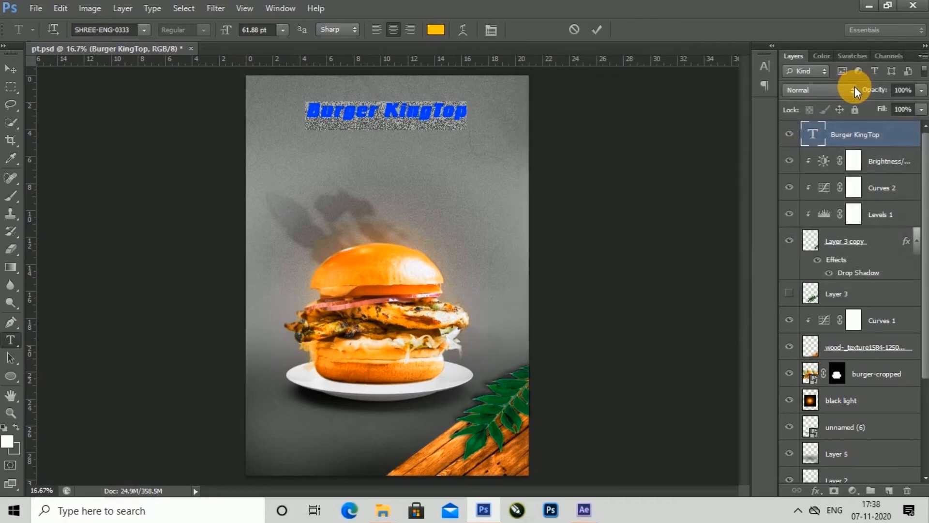
click(598, 32)
Step: Add a drop shadow to the Burger KingTop title with about 45% opacity, 48° angle, 10 px distance, 2% spread and 7 px size
right_click(901, 136)
click(762, 78)
click(531, 304)
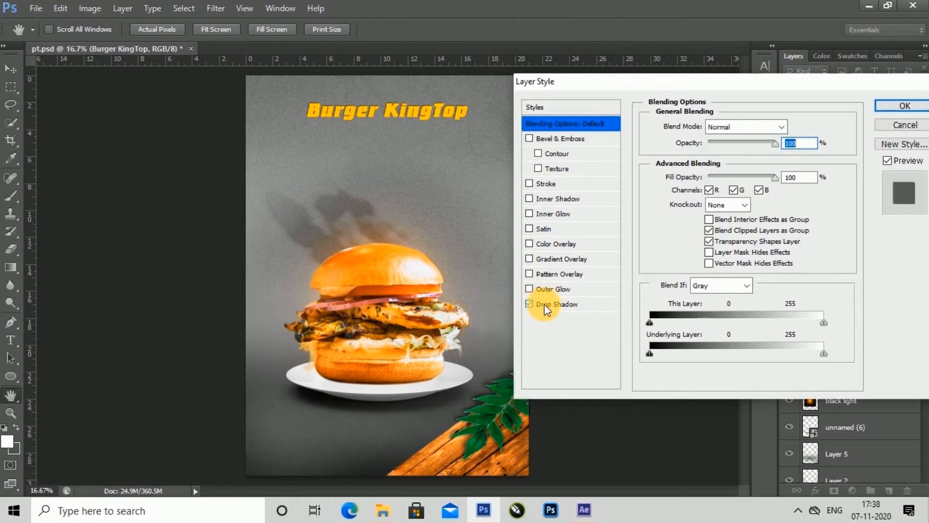
click(563, 303)
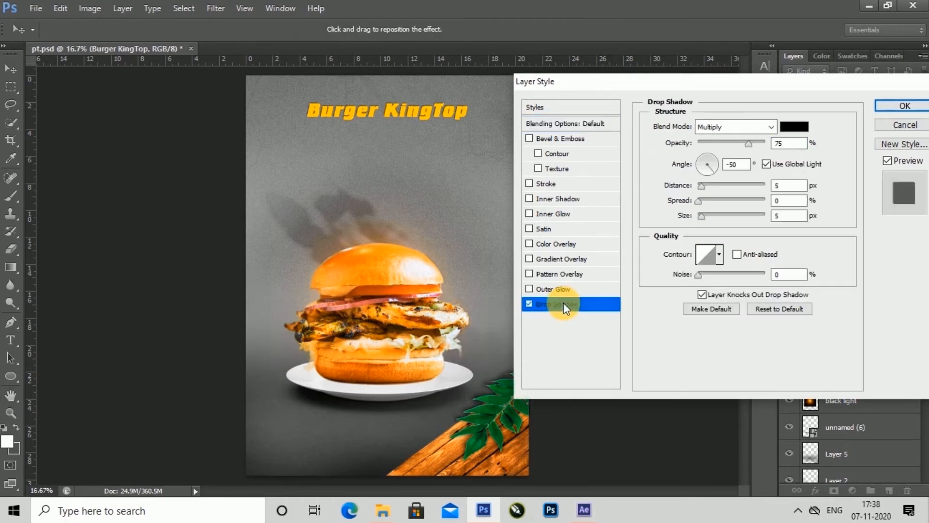
click(703, 216)
drag(703, 216, 708, 187)
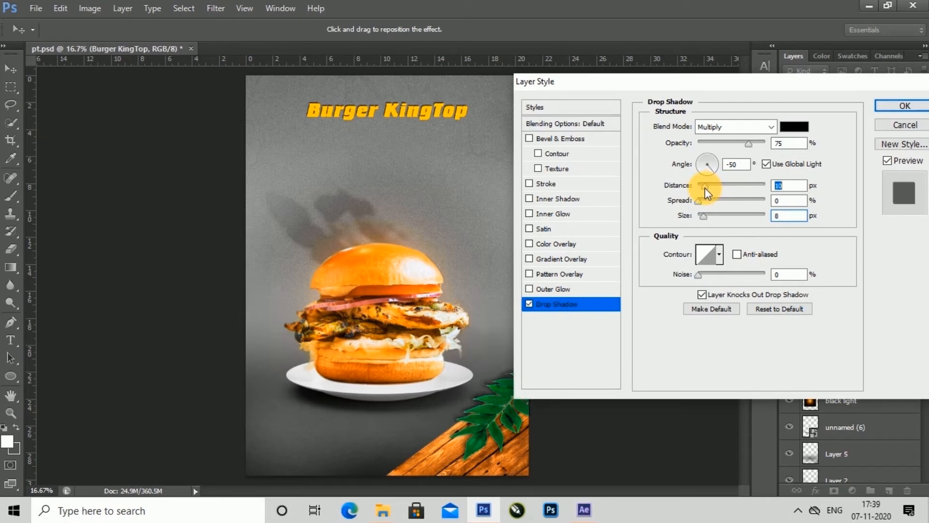
drag(710, 172, 715, 164)
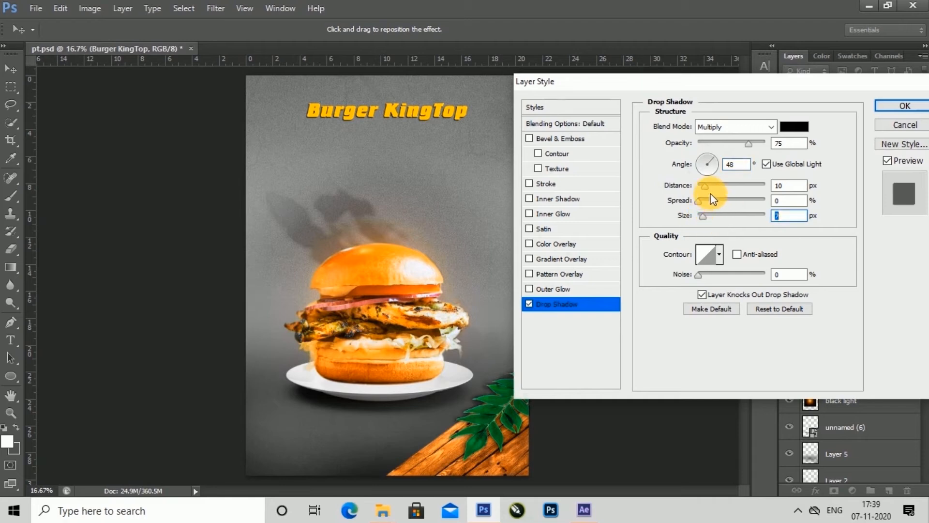
drag(700, 201, 701, 200)
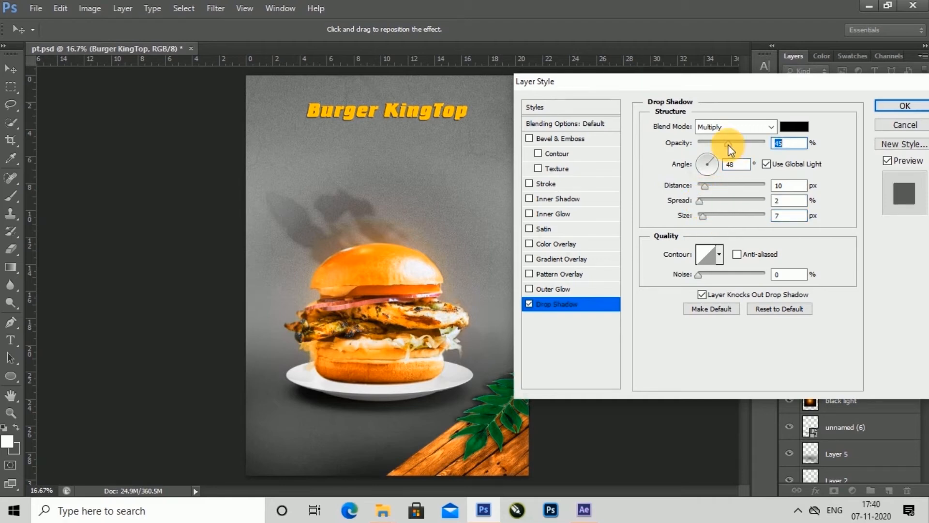
click(903, 106)
Step: Draw a closed, slanted four-sided path with the Pen tool above the burger's left side
key(v)
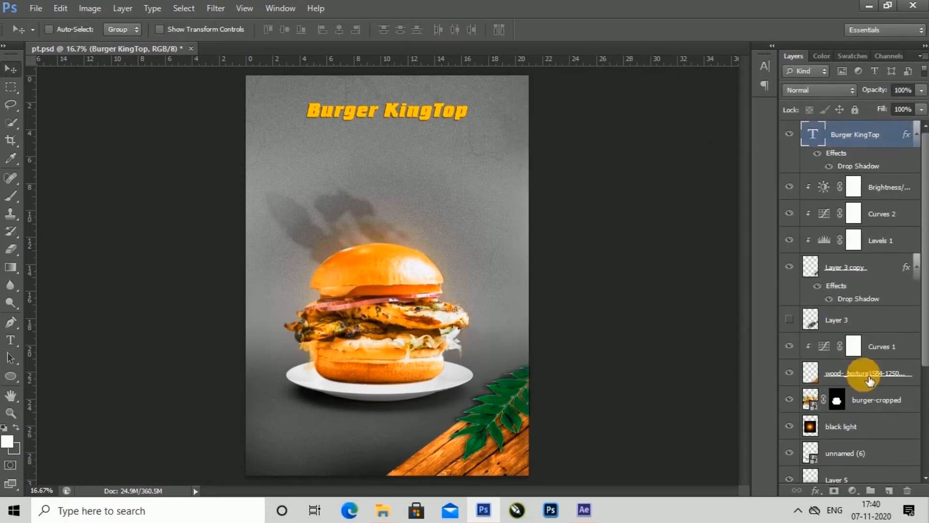
click(889, 489)
key(p)
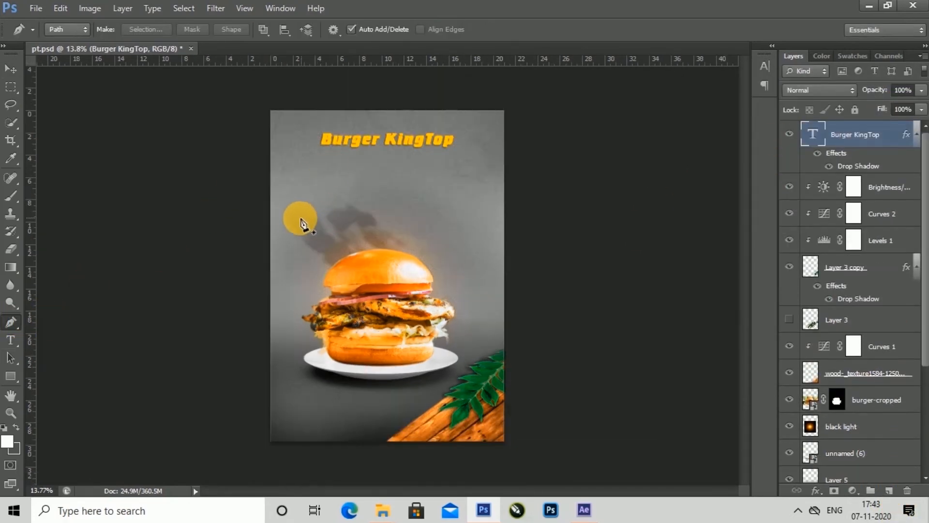
click(291, 214)
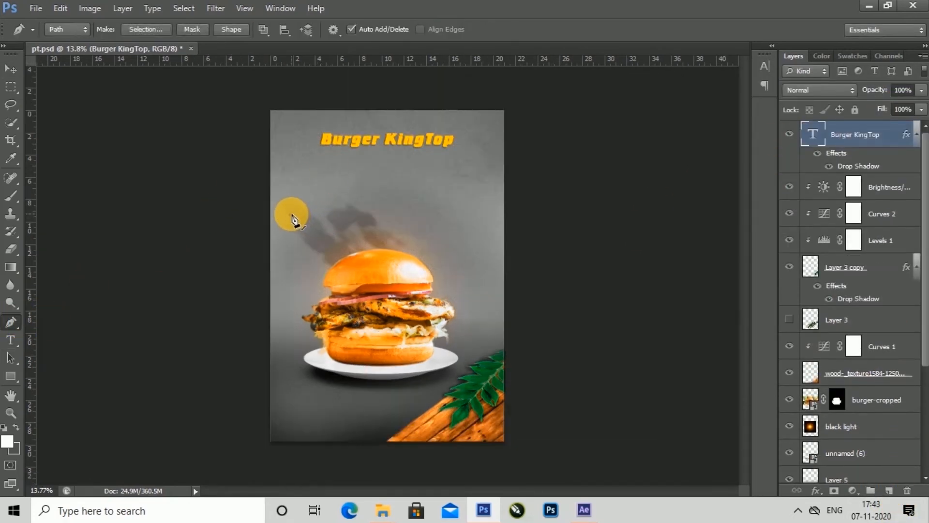
click(340, 166)
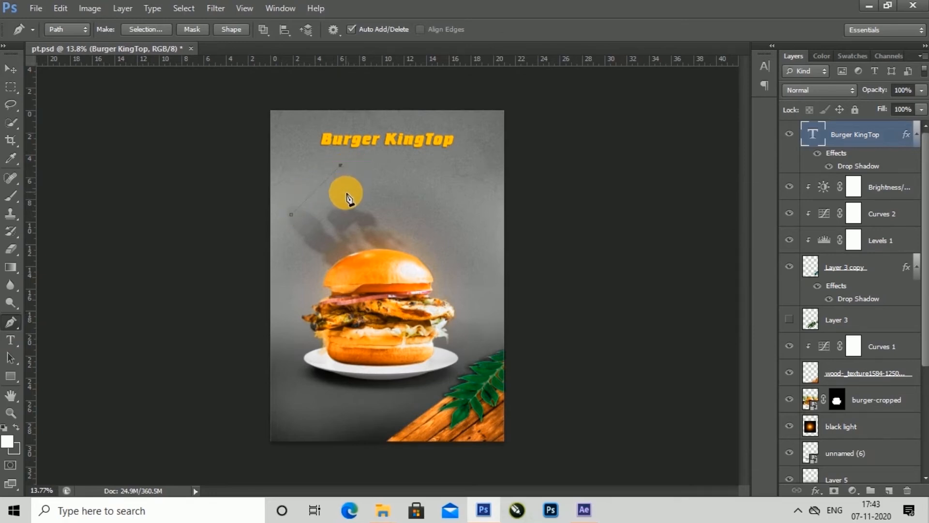
click(345, 189)
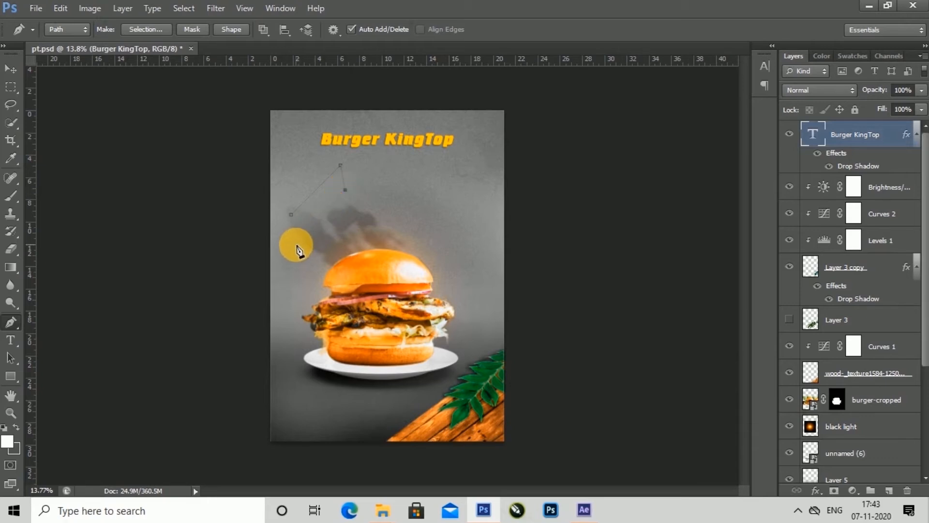
click(291, 215)
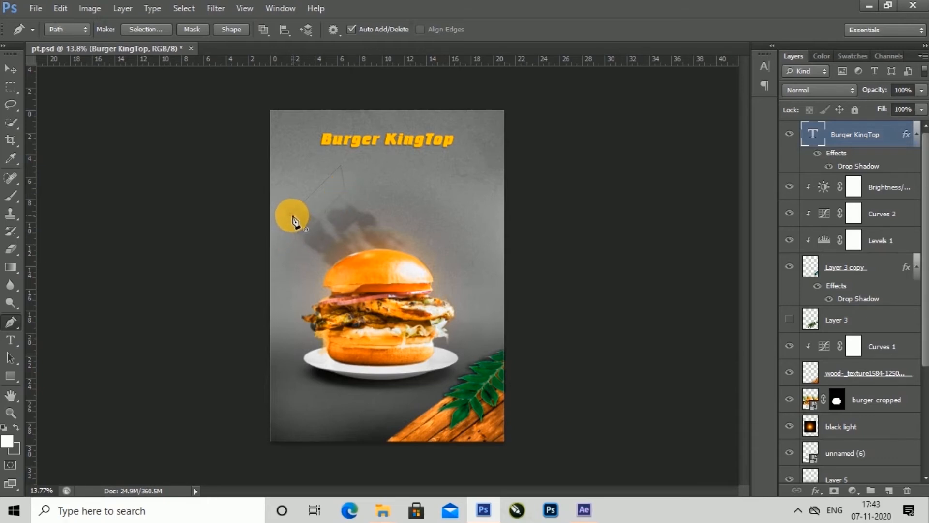
click(11, 69)
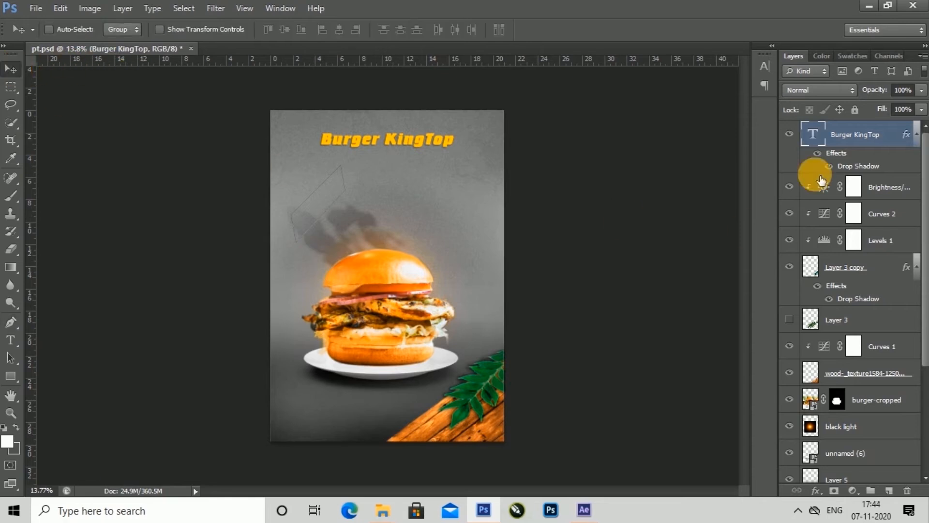
Step: Convert the slanted path to a selection, fill it with olive green on a new layer and deselect
click(890, 491)
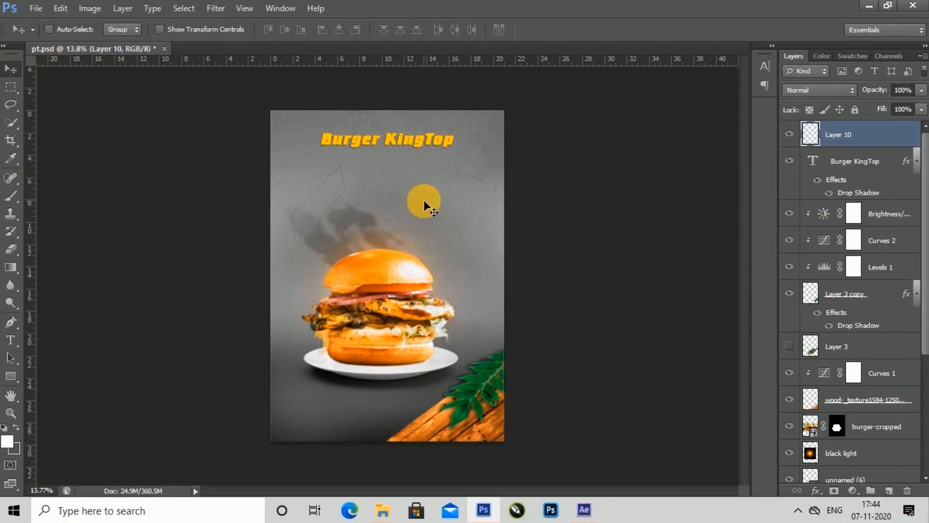
key(ctrl+Return)
key(alt+BackSpace)
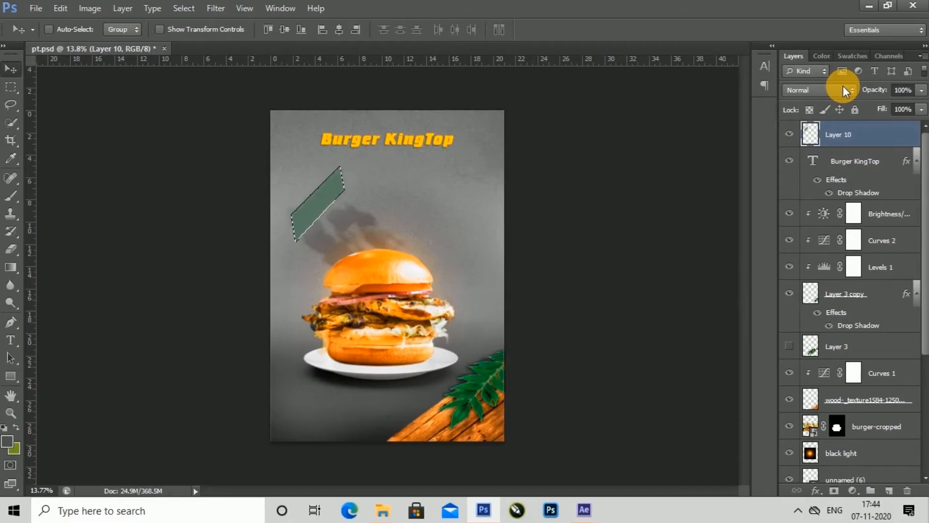
key(ctrl+d)
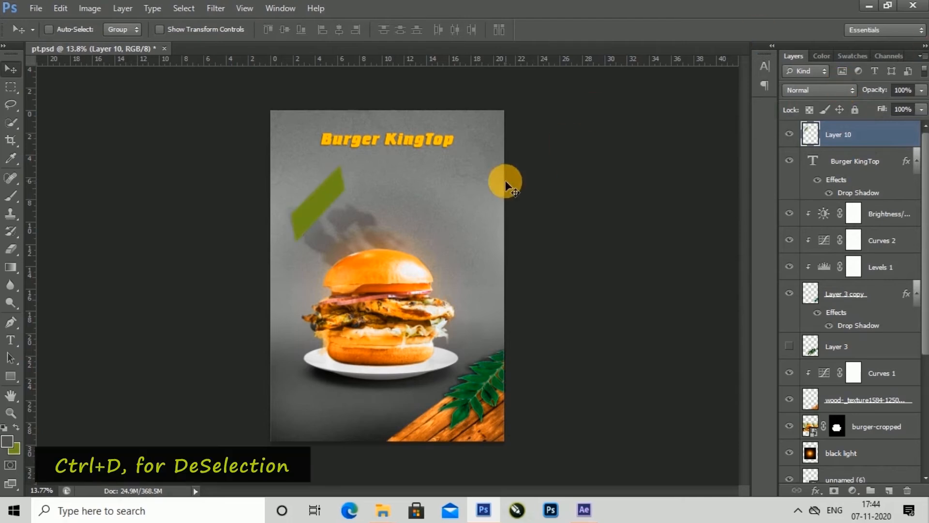
Step: Enlarge the olive-green band on Layer 10 and reposition it above the burger's left side
drag(308, 206, 309, 213)
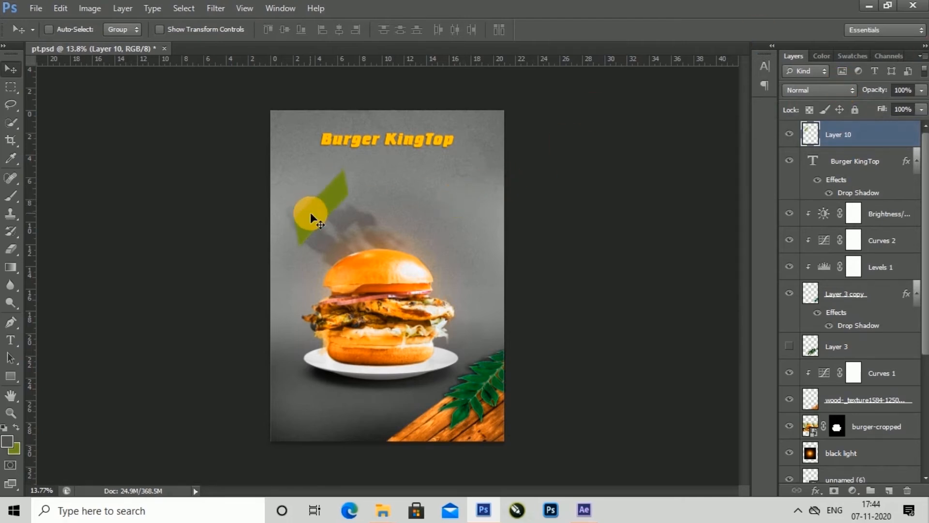
key(ctrl+t)
mouse_move(330, 224)
mouse_down()
mouse_move(347, 245)
mouse_move(357, 224)
mouse_move(322, 225)
mouse_up()
click(685, 30)
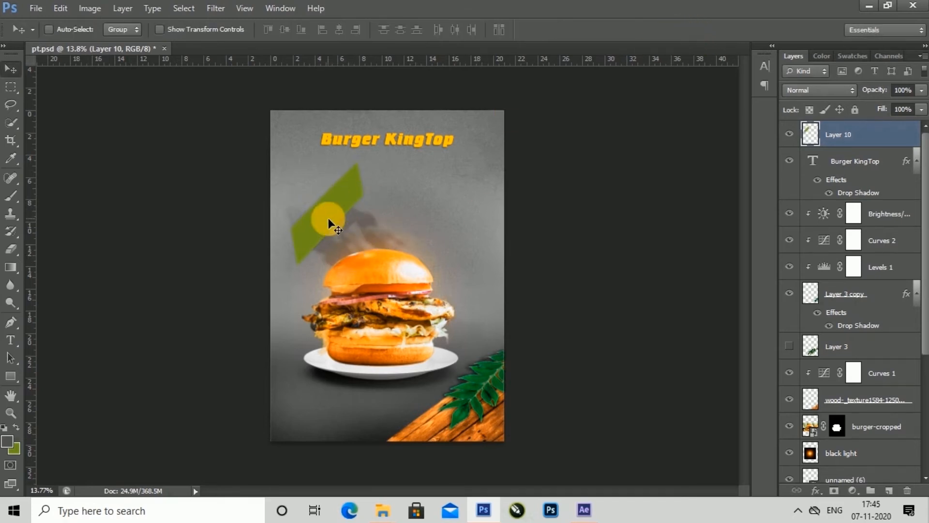
Step: On a new layer, draw a triangular path against the green band's upper-left edge and convert it to a selection
click(889, 491)
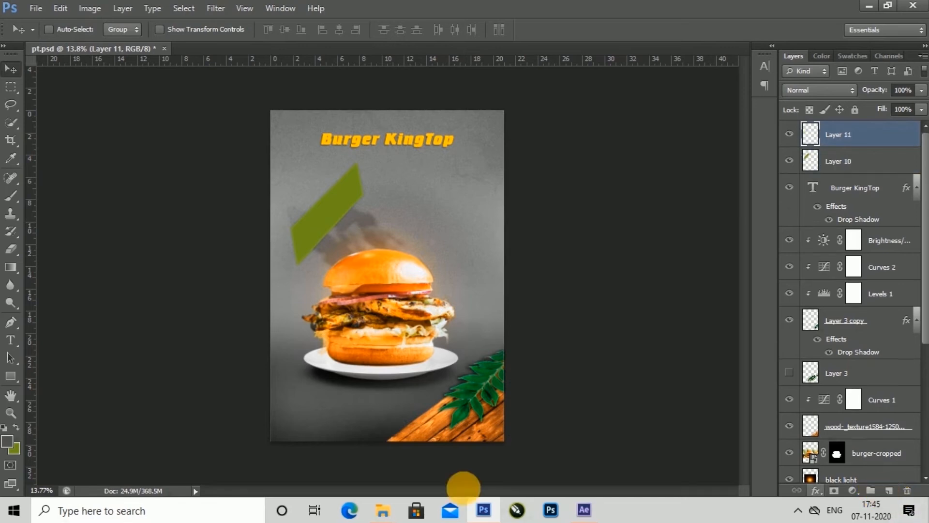
click(11, 322)
scroll(309, 213, up, 2)
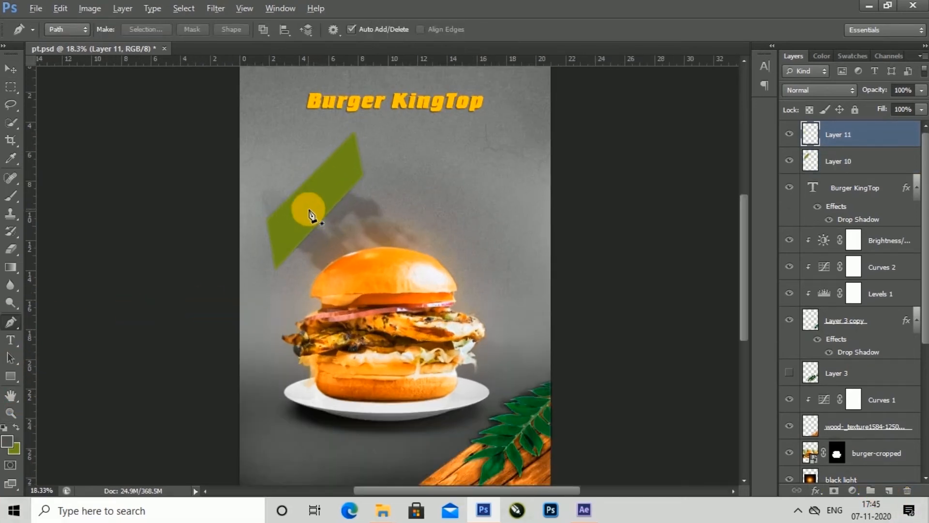
scroll(310, 213, up, 1)
click(324, 172)
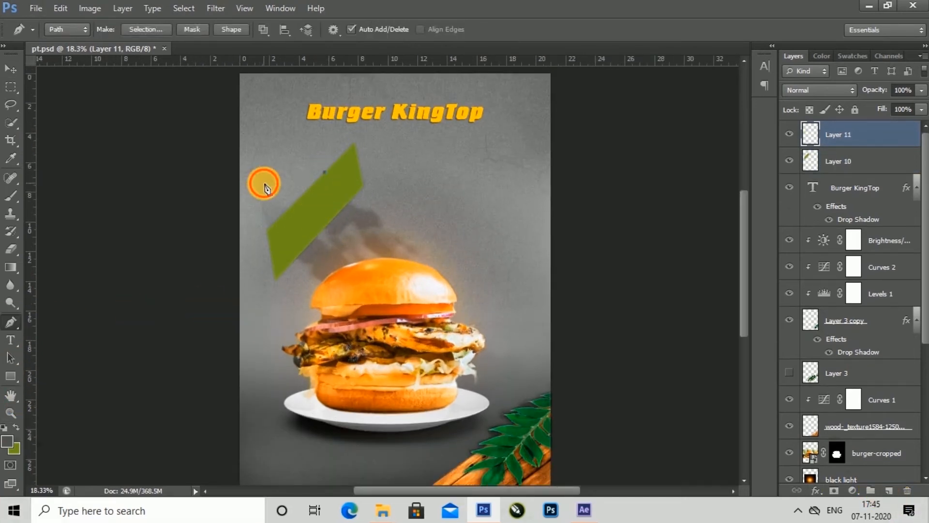
click(264, 183)
click(329, 174)
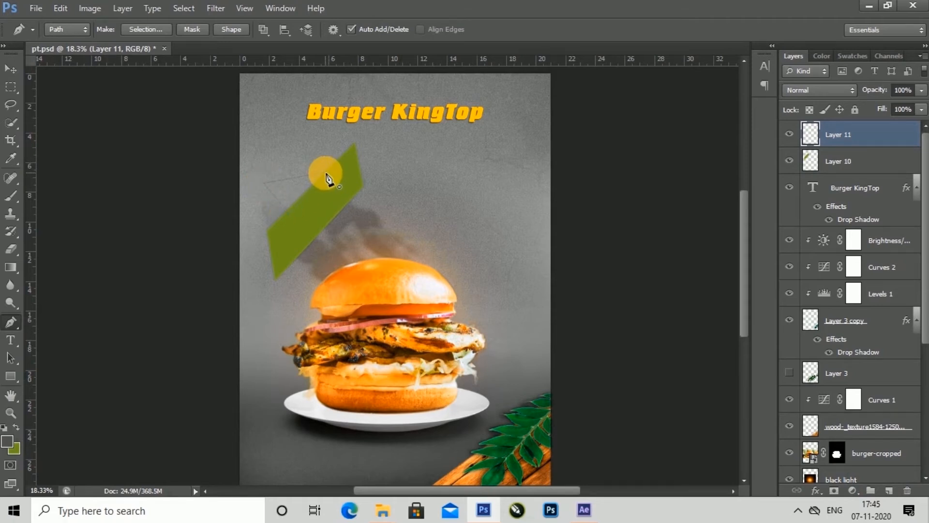
key(ctrl+Return)
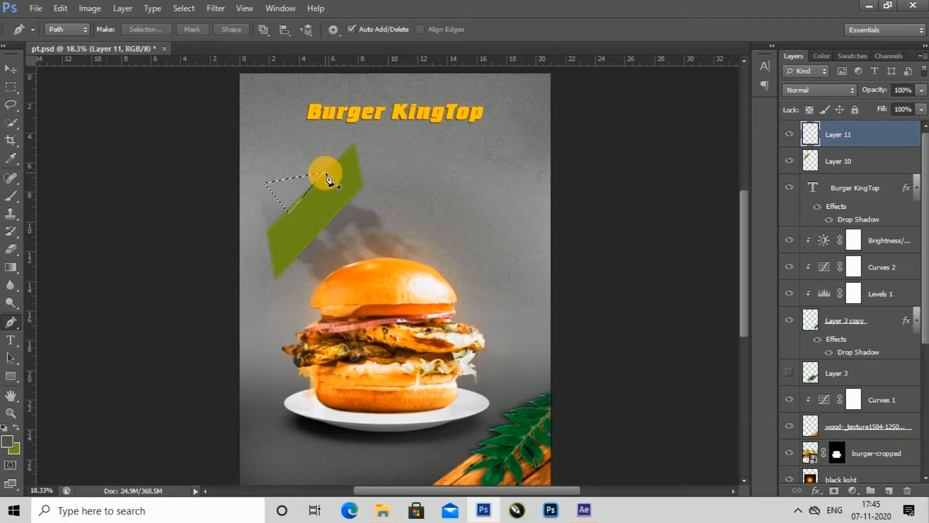
Step: Fill the triangular selection with pale yellow, deselect, and move Layer 11 beneath Layer 10
click(7, 446)
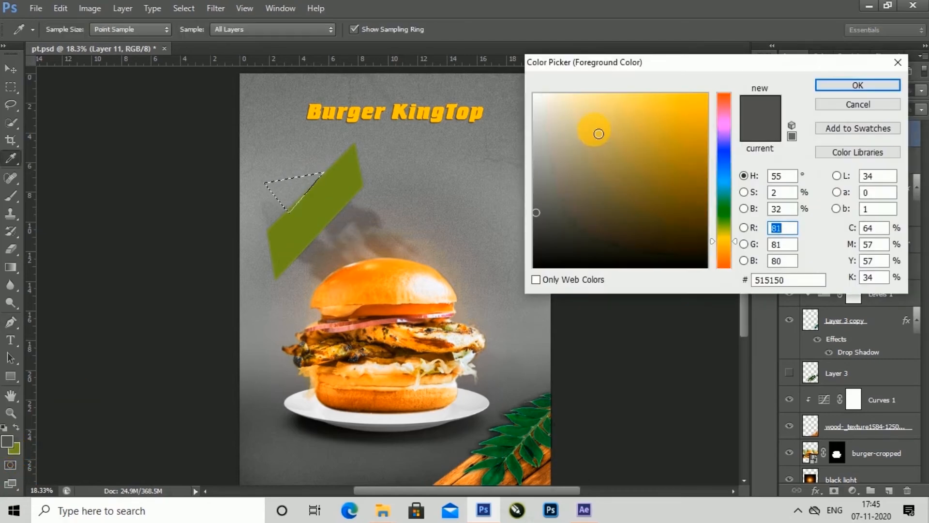
drag(596, 134, 612, 95)
click(856, 86)
key(x)
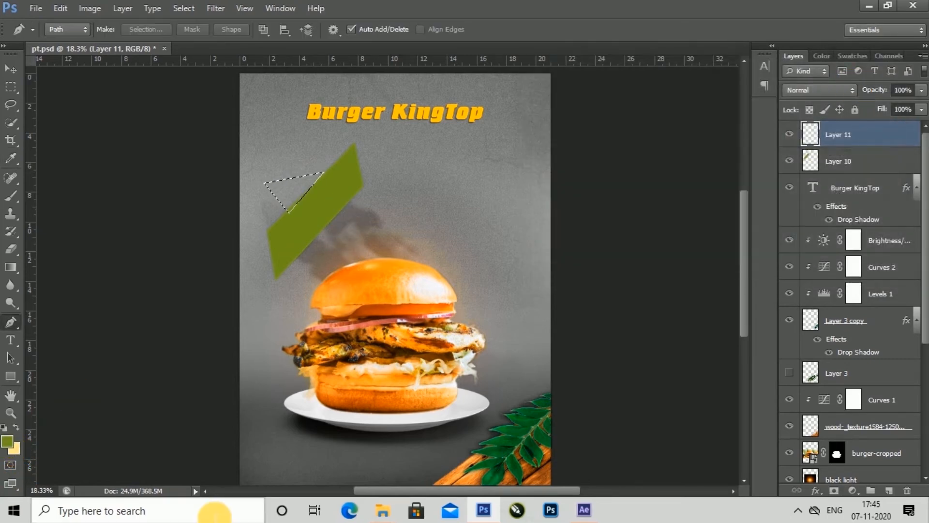
key(ctrl+BackSpace)
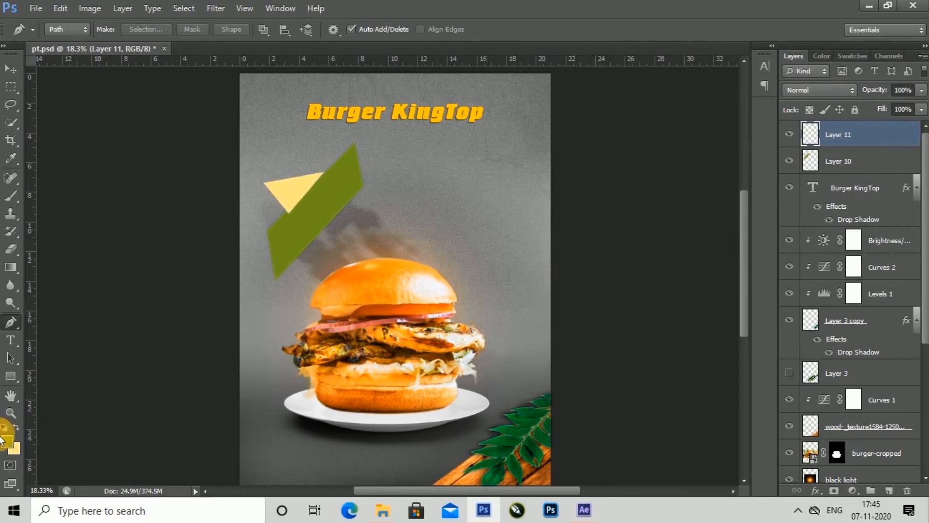
click(10, 69)
drag(876, 135, 884, 174)
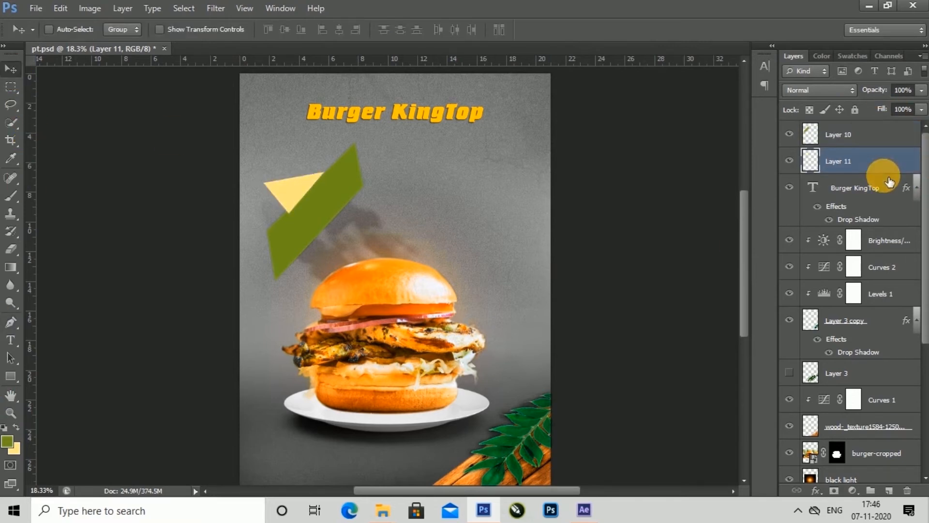
Step: On a new layer above Layer 11, draw a small pale-yellow triangle projecting from behind the green band's upper-right end
click(889, 490)
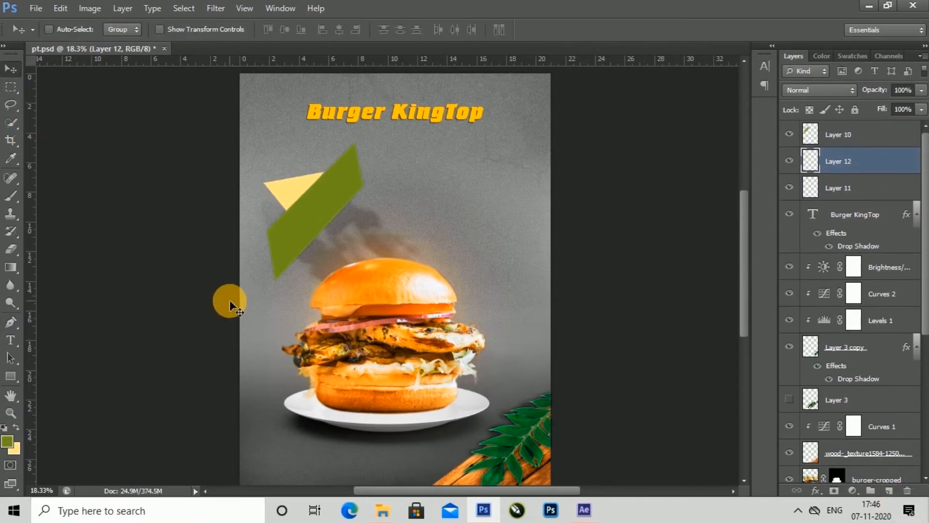
key(p)
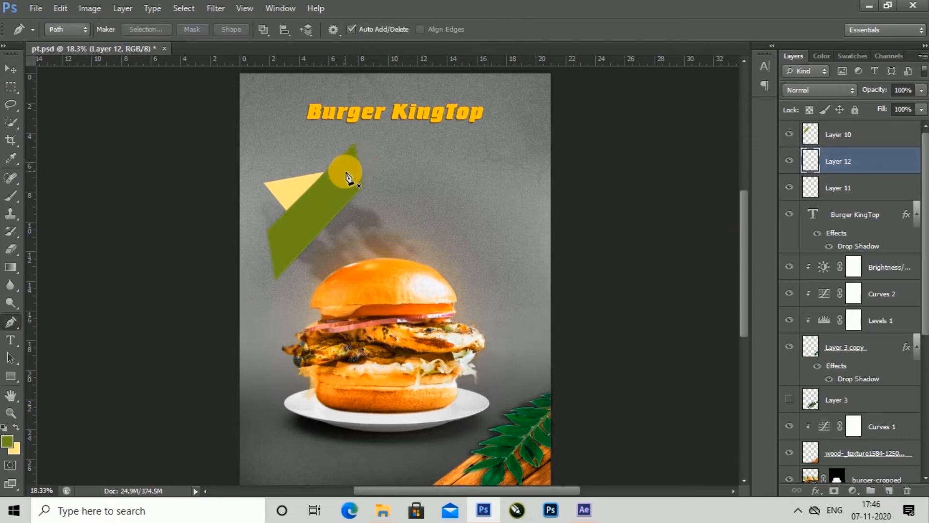
click(345, 172)
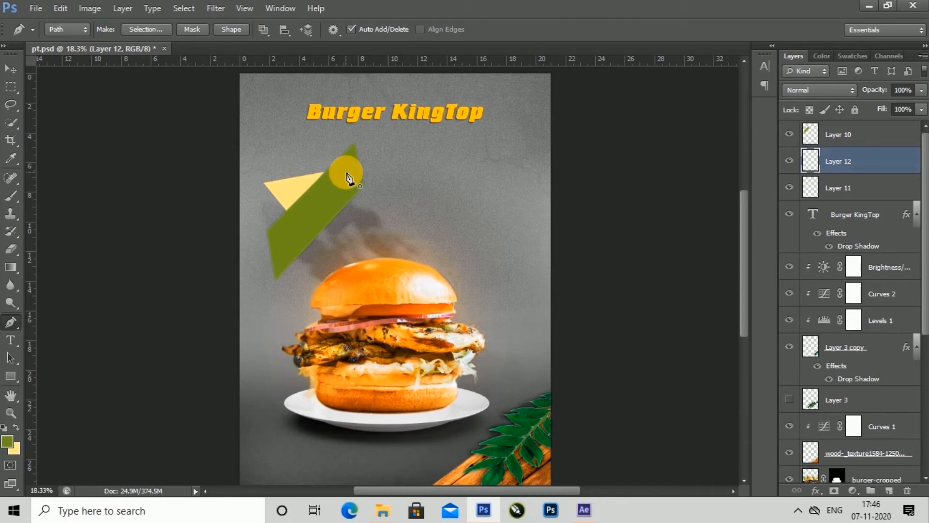
drag(346, 174, 348, 178)
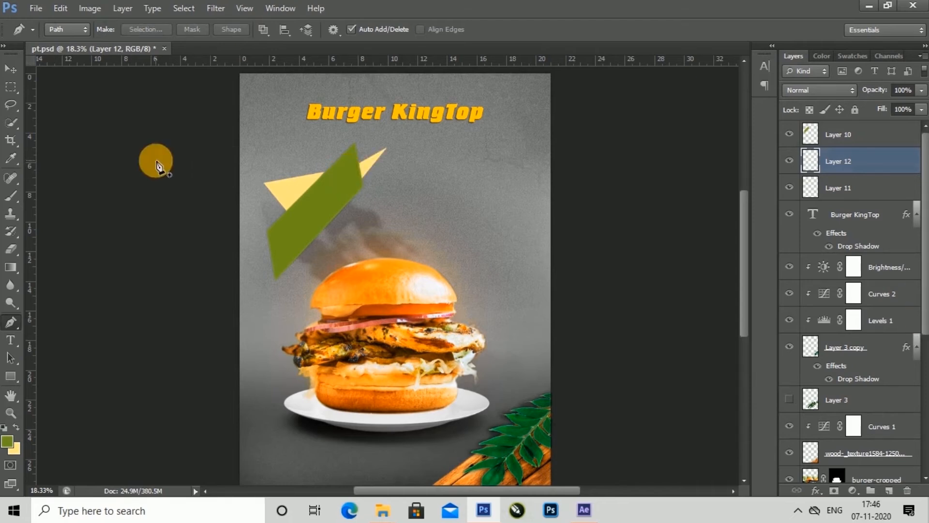
click(10, 69)
Step: Add the text "upto 50% off" in olive-green 61.88 pt SHREE-ENG-0352 above Layer 10 and move it right of the green band
click(881, 135)
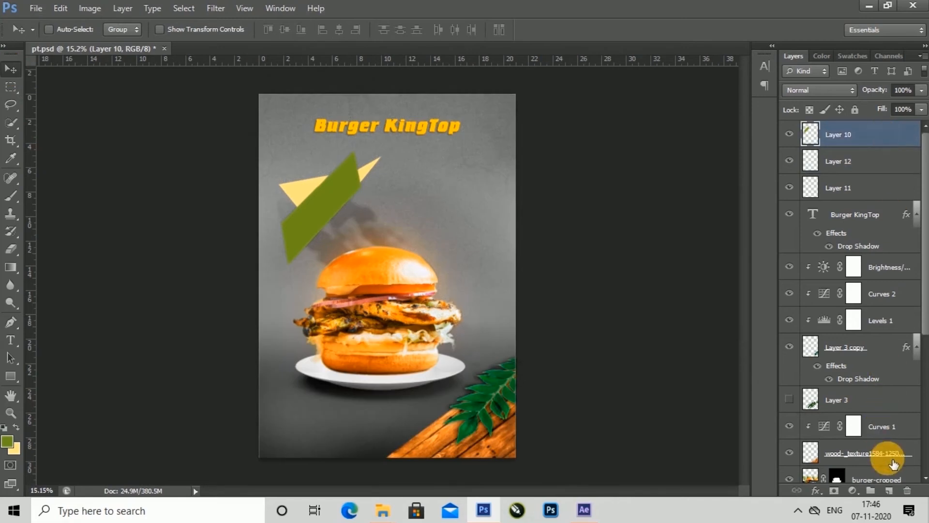
click(10, 340)
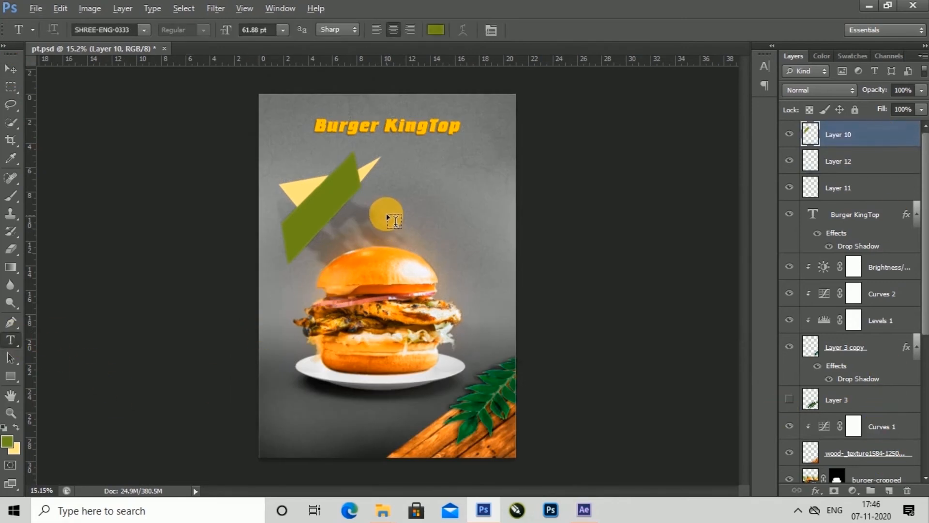
click(395, 220)
scroll(413, 281, up, 1)
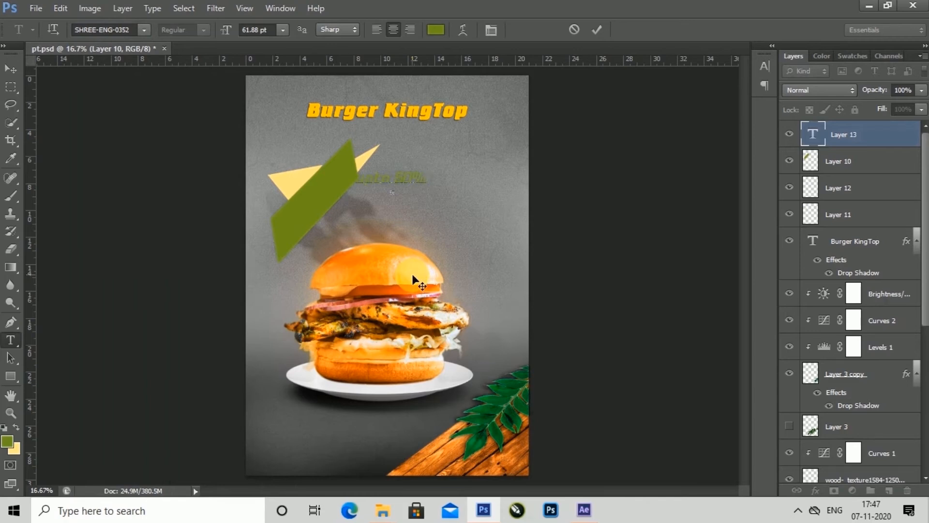
click(594, 31)
click(10, 69)
drag(401, 177, 443, 193)
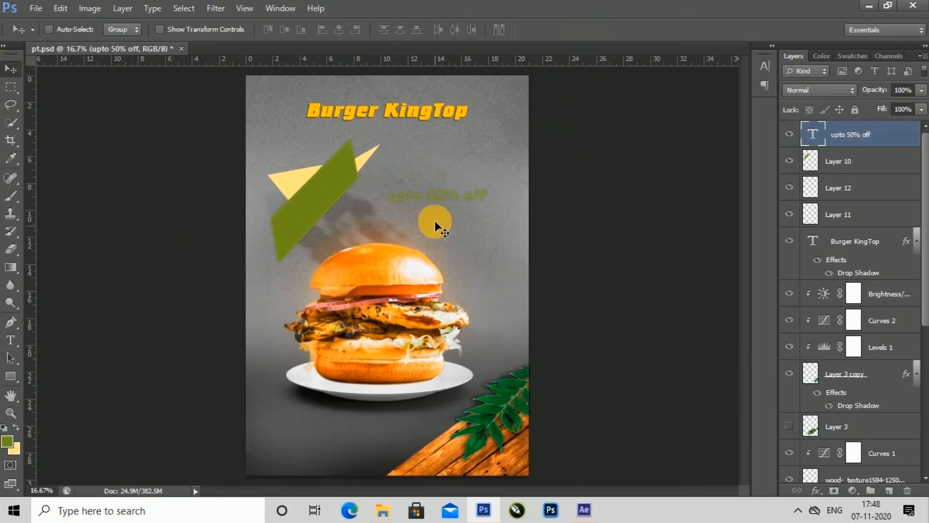
Step: Insert "Get" at the start of the discount text so it reads "Get upto 50% off"
click(11, 340)
click(385, 197)
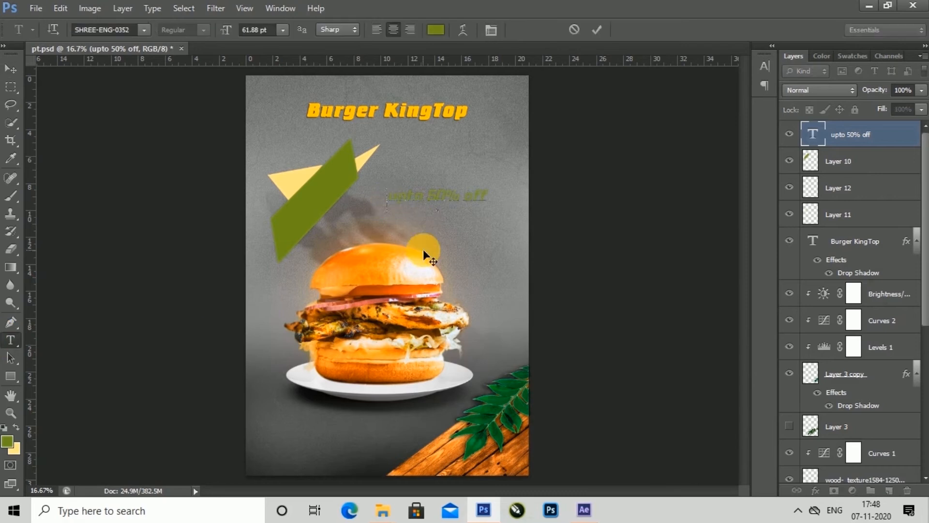
text(Get)
click(11, 70)
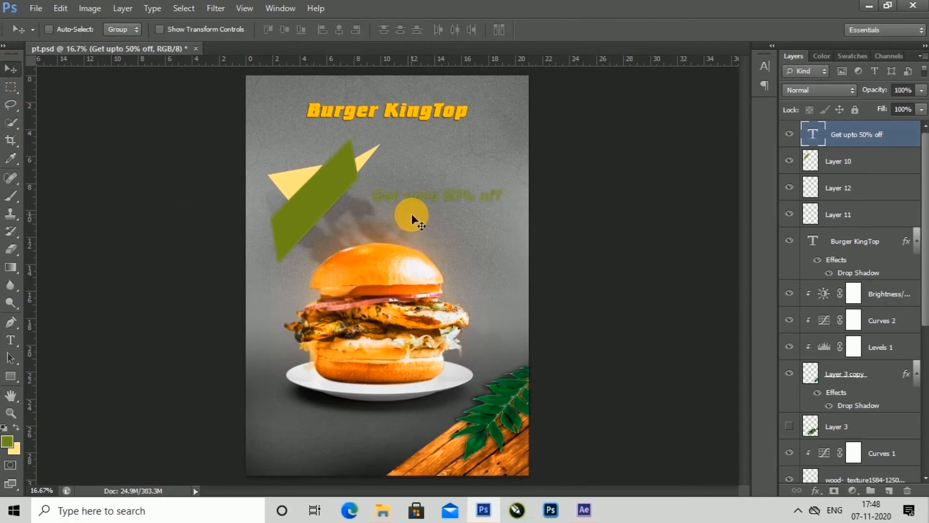
Step: Change the font of the "Get upto 50% off" text to Montserrat (OT1)
click(13, 340)
triple_click(438, 206)
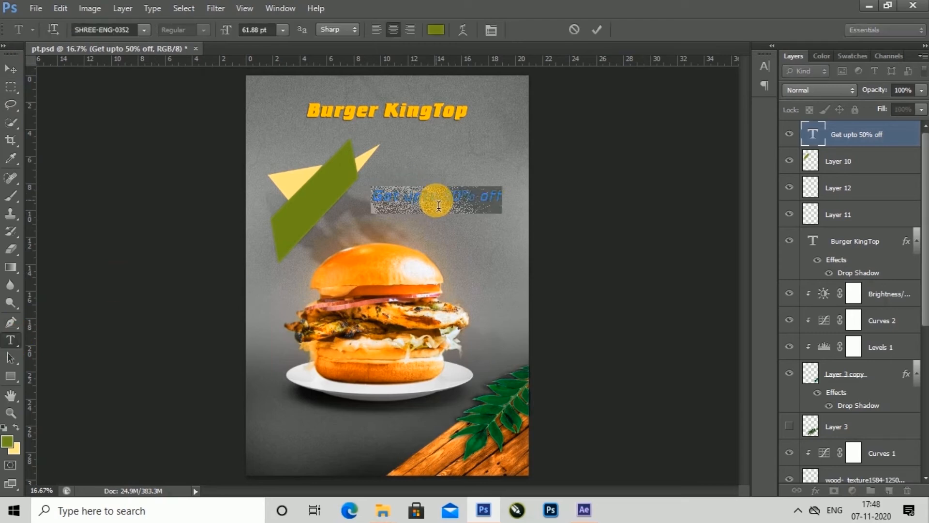
click(142, 31)
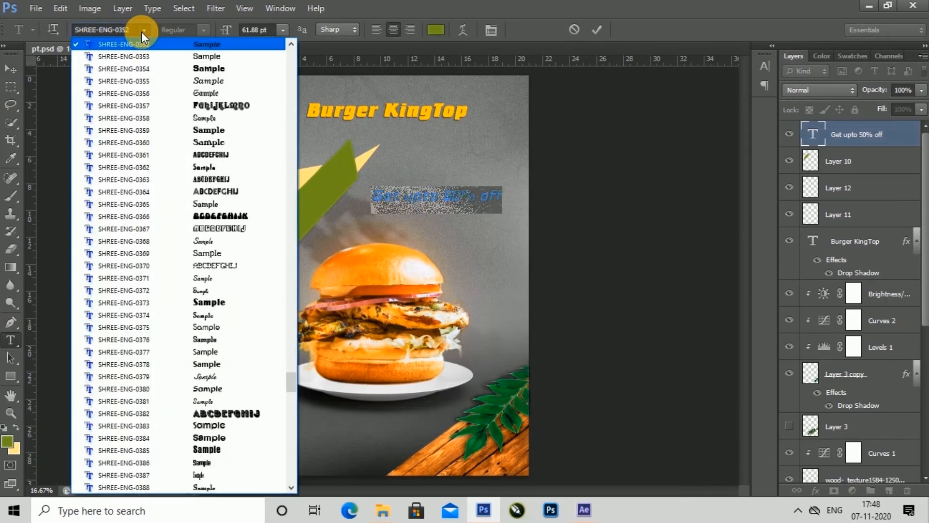
key(m)
click(220, 216)
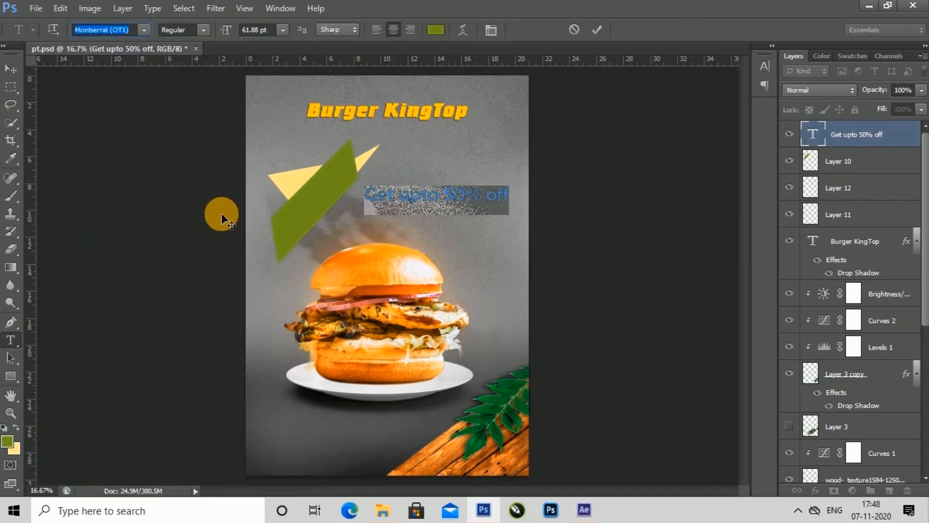
click(11, 68)
Step: Recolor the "Get upto 50% off" text white and reduce its size to 47.88 pt
click(7, 340)
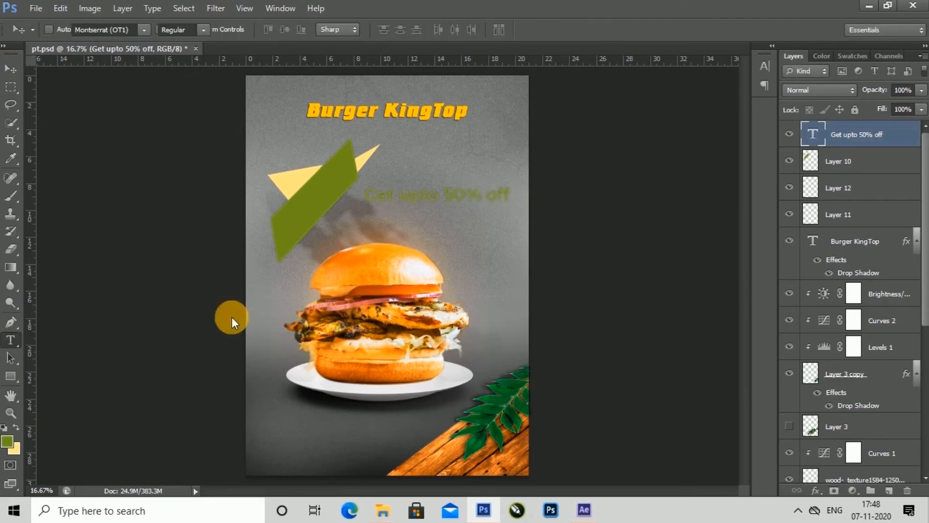
triple_click(442, 200)
click(439, 35)
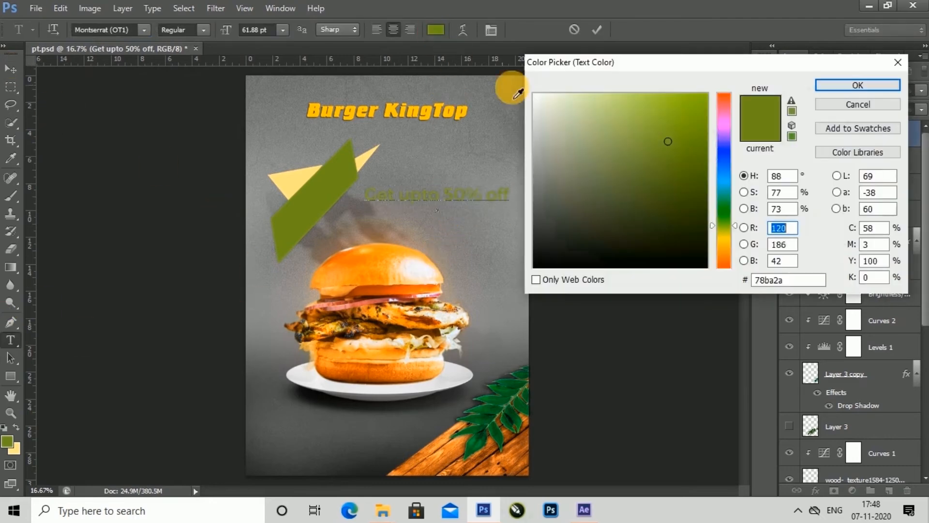
click(535, 94)
click(861, 85)
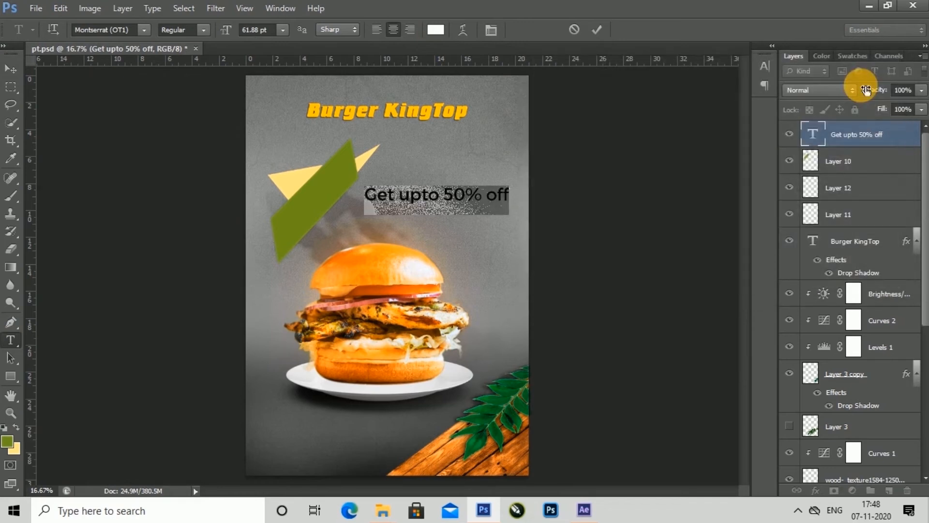
drag(238, 39, 222, 29)
click(594, 32)
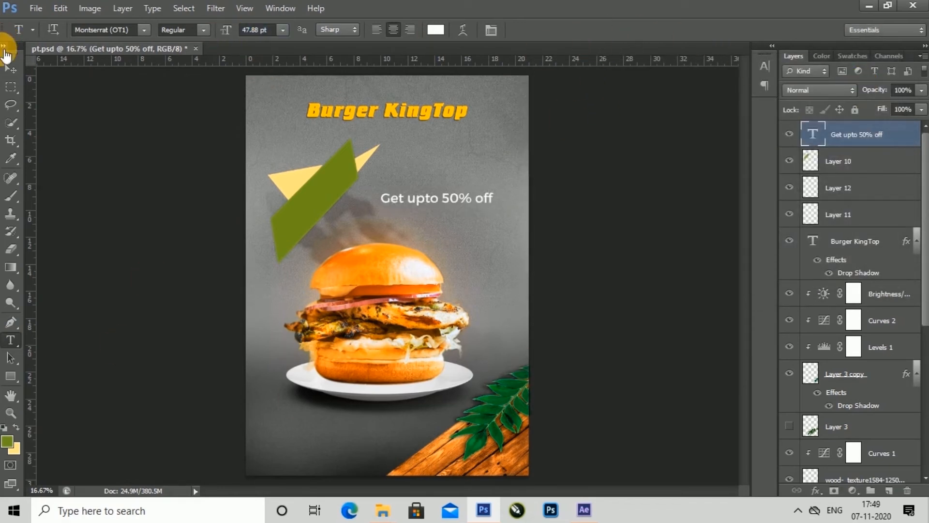
click(10, 69)
ctrl+click(495, 215)
key(ctrl+t)
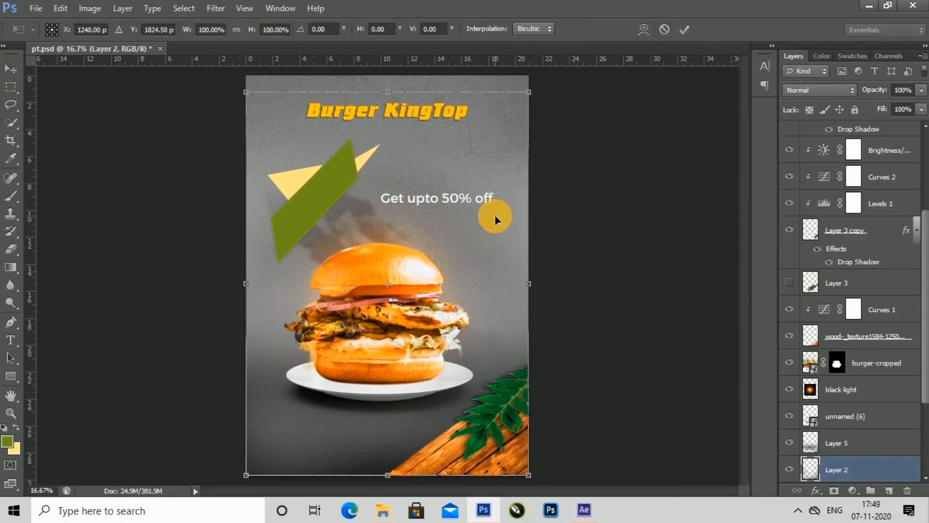
click(687, 31)
drag(923, 335, 923, 146)
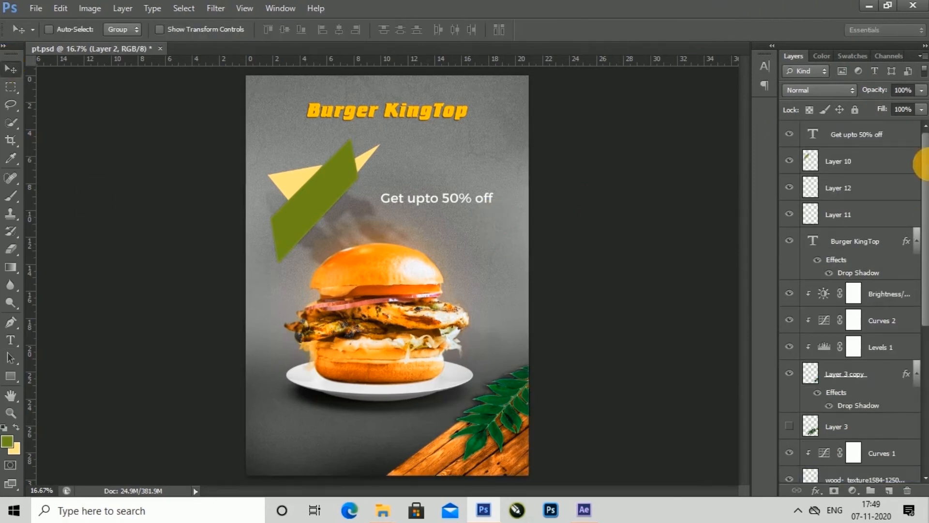
Step: Rotate the "Get upto 50% off" text to about -44.6° and place it along the green band
click(852, 143)
key(ctrl+t)
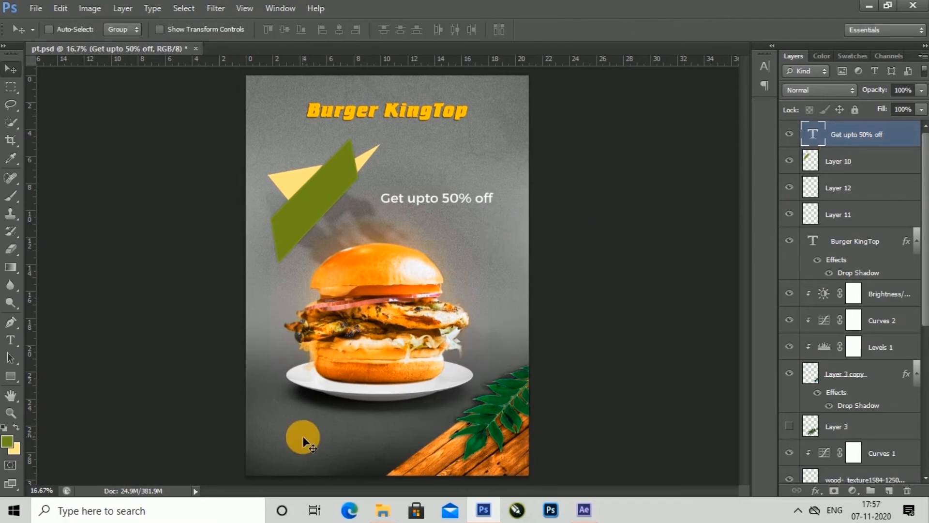
key(ctrl+t)
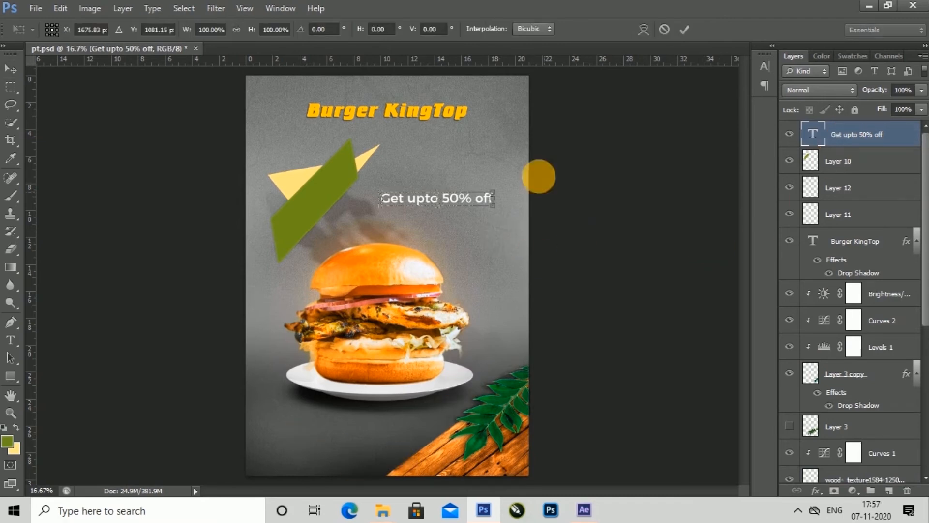
drag(503, 218, 520, 173)
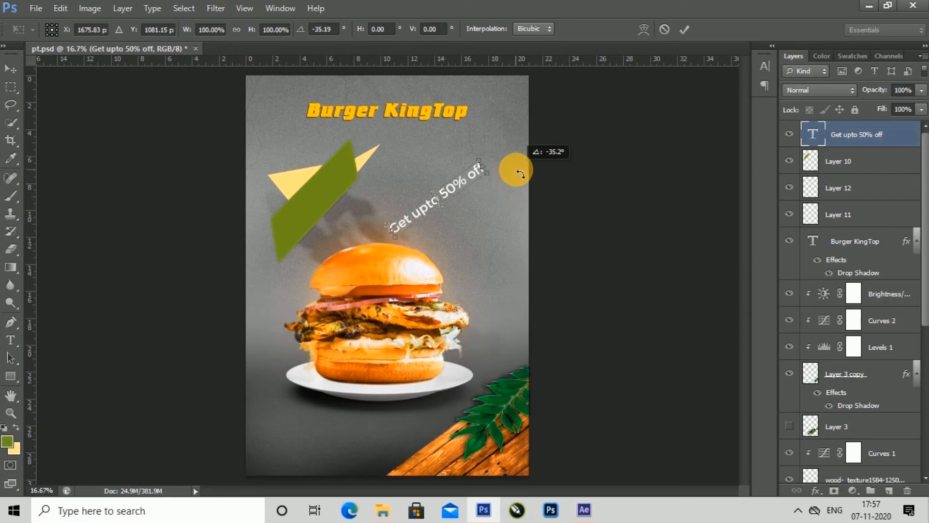
drag(457, 188, 329, 191)
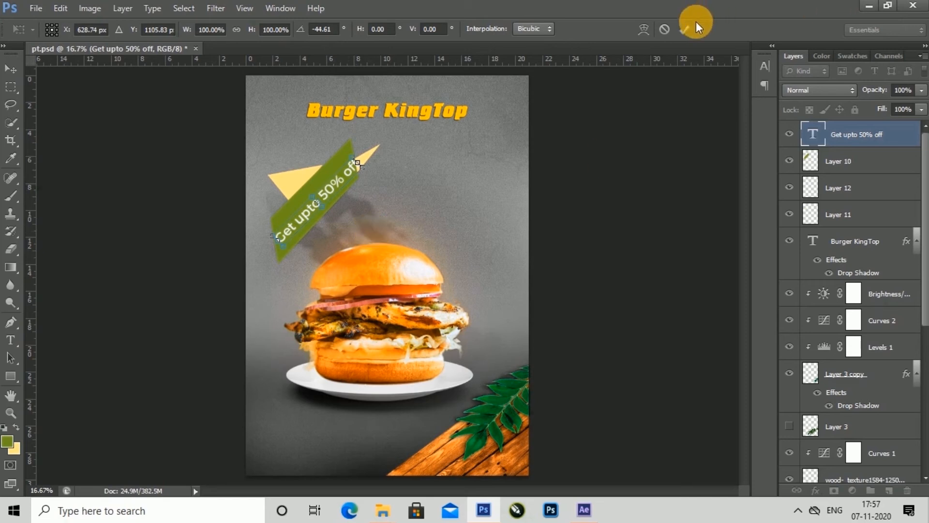
click(685, 30)
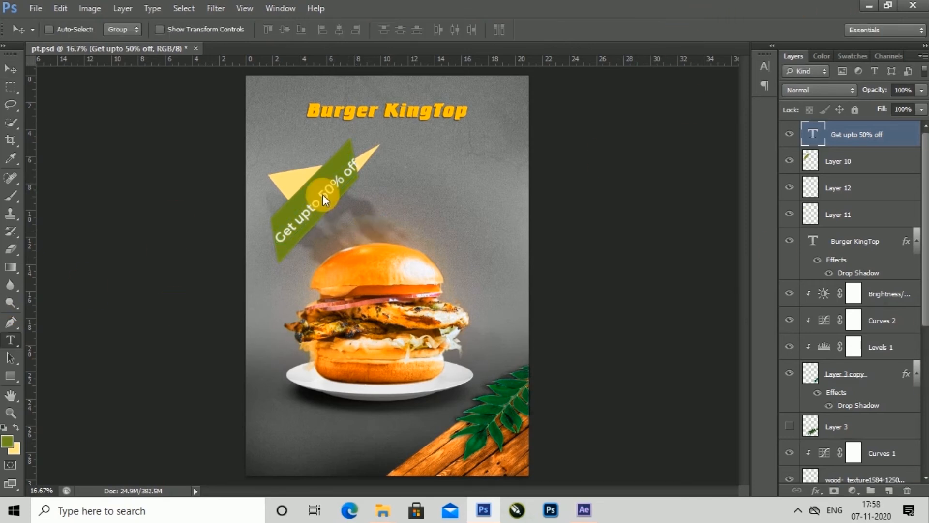
Step: Reduce only the words "Get upto" in the band text to 32.88 pt
drag(320, 203, 264, 275)
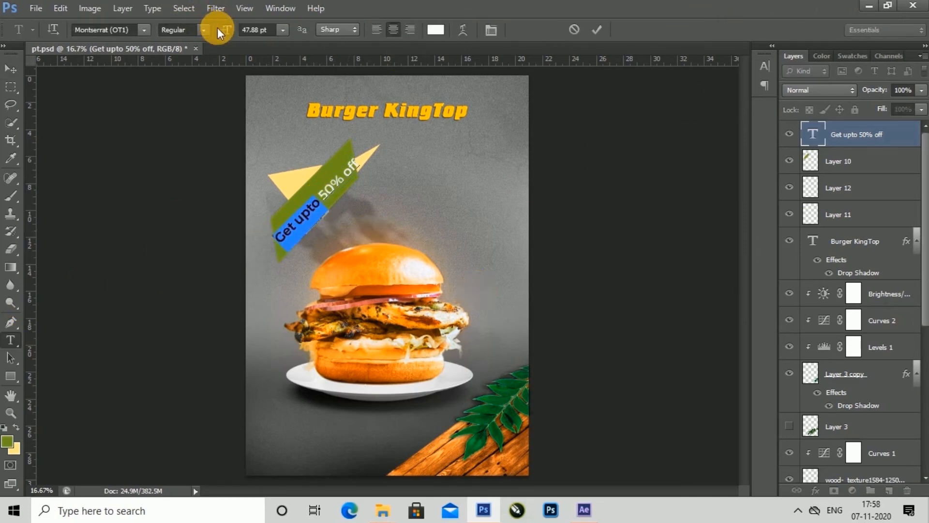
drag(218, 35, 216, 33)
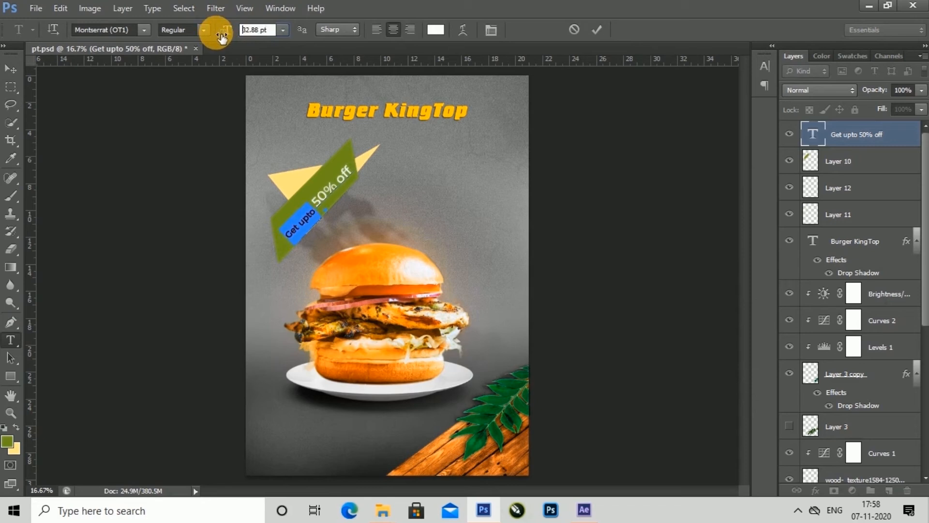
click(592, 32)
Step: Remove "50% off" from the band text and add it as a separate text layer to the right of the band
drag(321, 213, 361, 172)
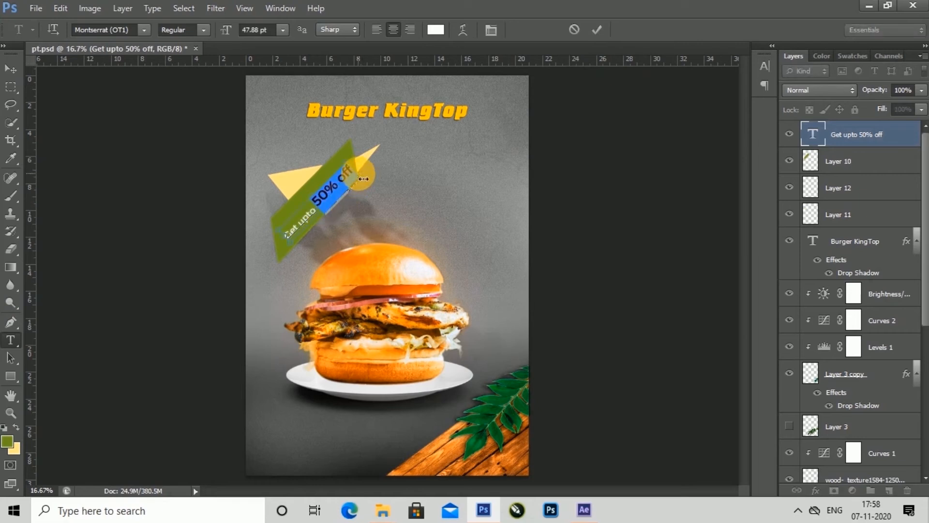
key(BackSpace)
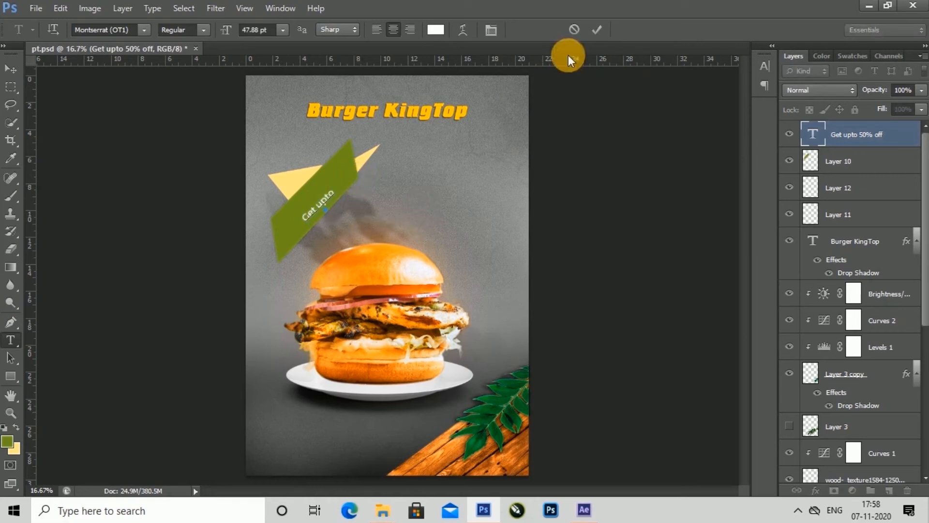
click(387, 211)
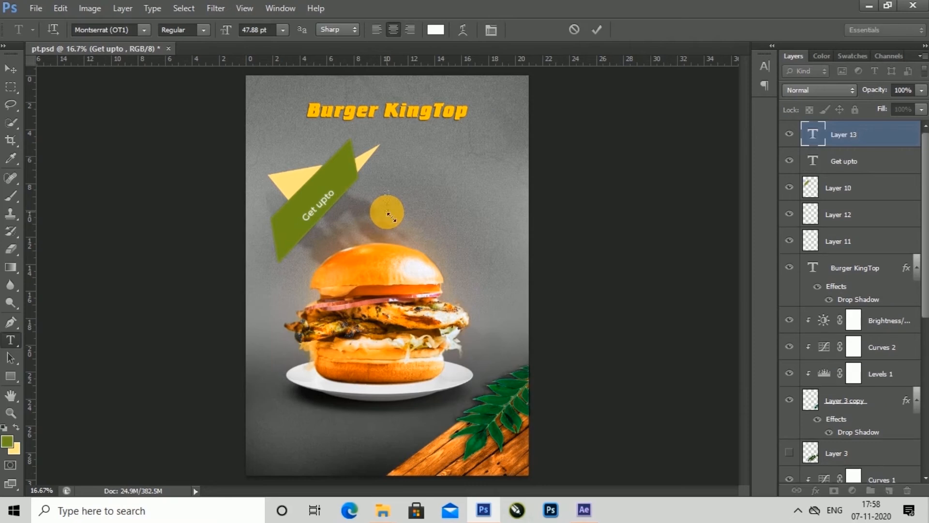
text(50% off)
click(10, 69)
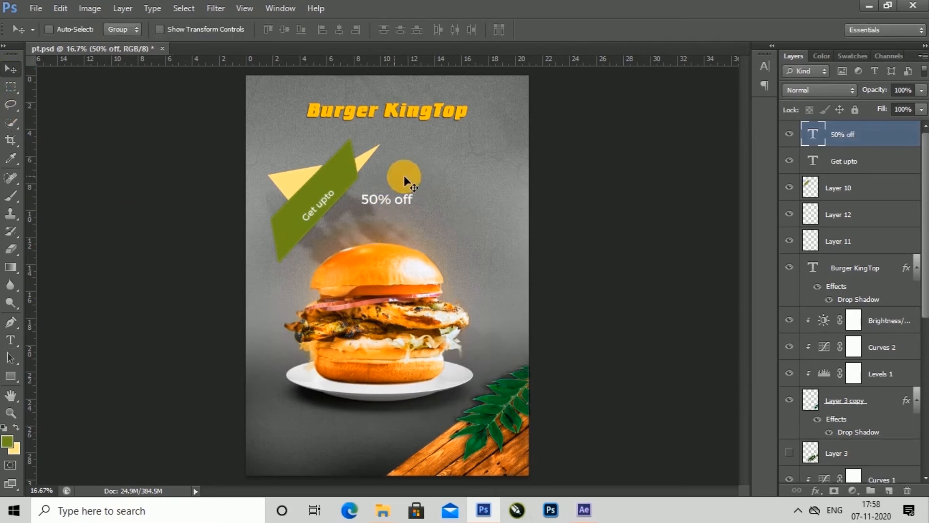
Step: Move "Get upto" toward the green band's lower-left end, then rotate "50% off" to the band's slope and place it beside it
click(834, 165)
drag(322, 201, 295, 205)
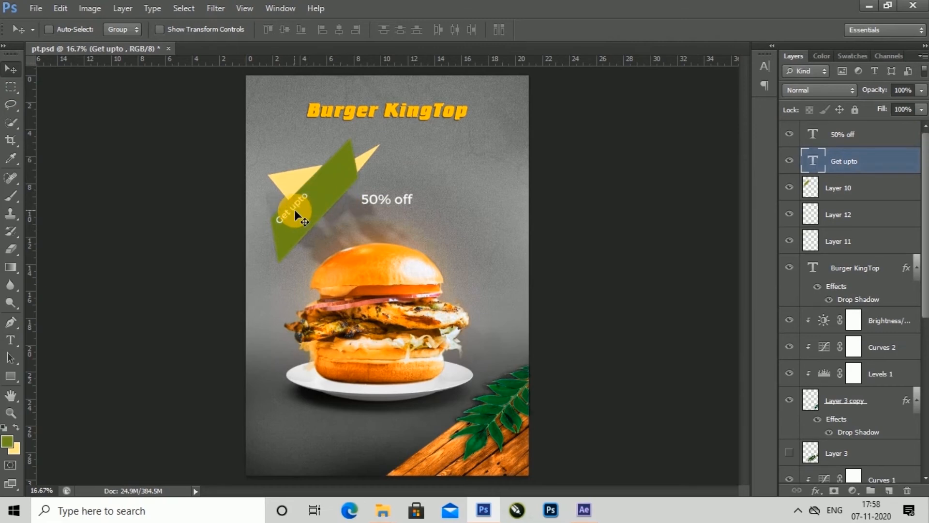
right_click(398, 197)
click(432, 202)
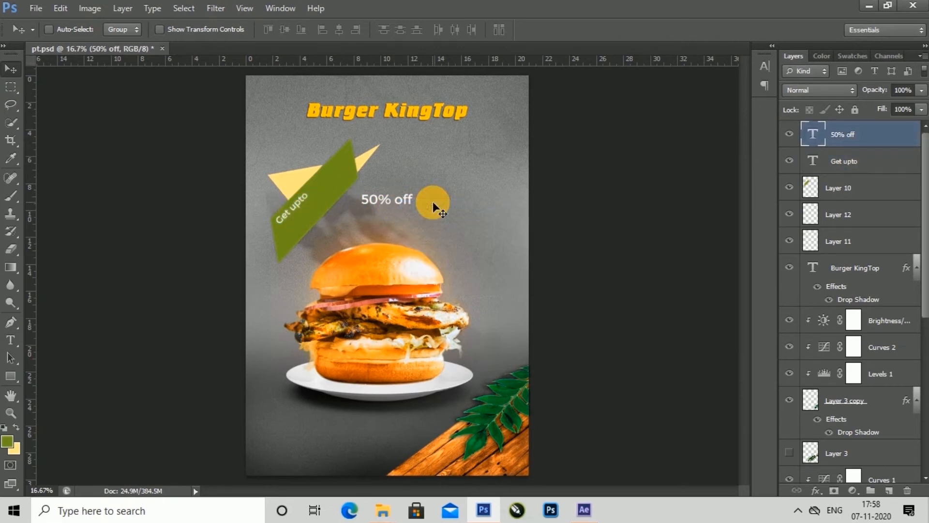
key(ctrl+t)
drag(427, 211, 345, 176)
click(684, 31)
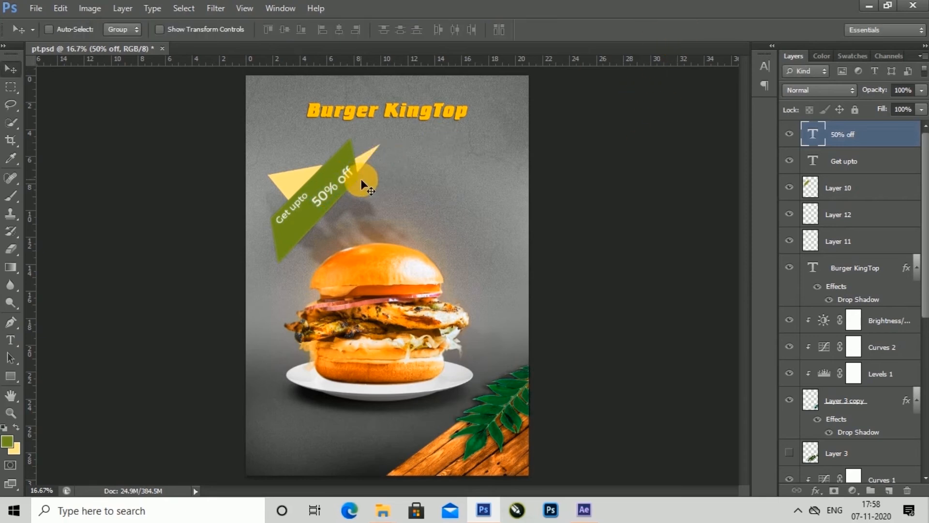
Step: Enlarge "50%" to 74.88 pt and reposition the "50% off" text on the band, clear of "Get upto"
scroll(349, 161, up, 2)
click(849, 138)
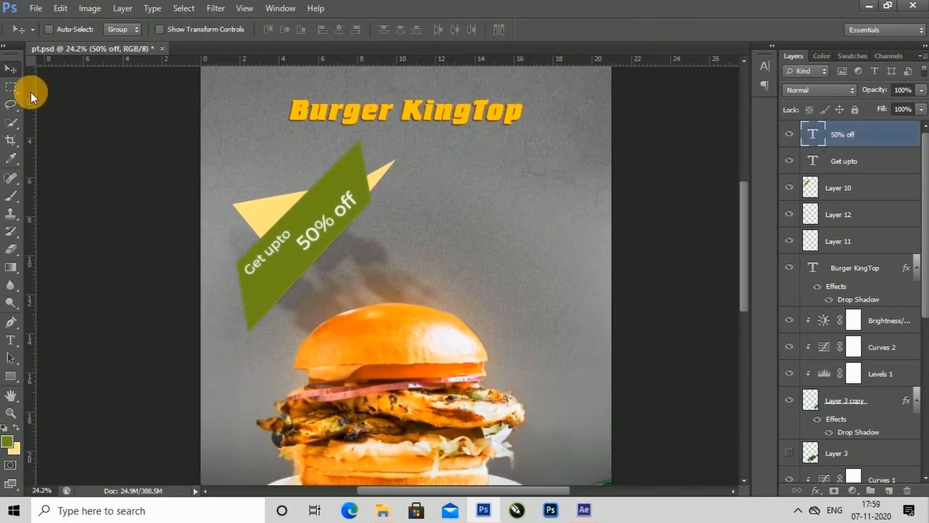
drag(312, 239, 318, 224)
key(t)
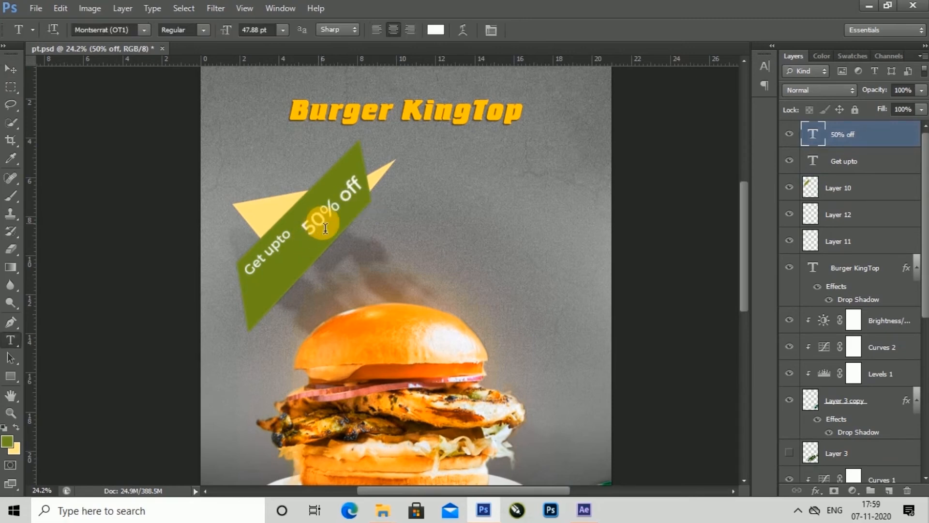
drag(322, 217, 299, 236)
drag(223, 28, 240, 27)
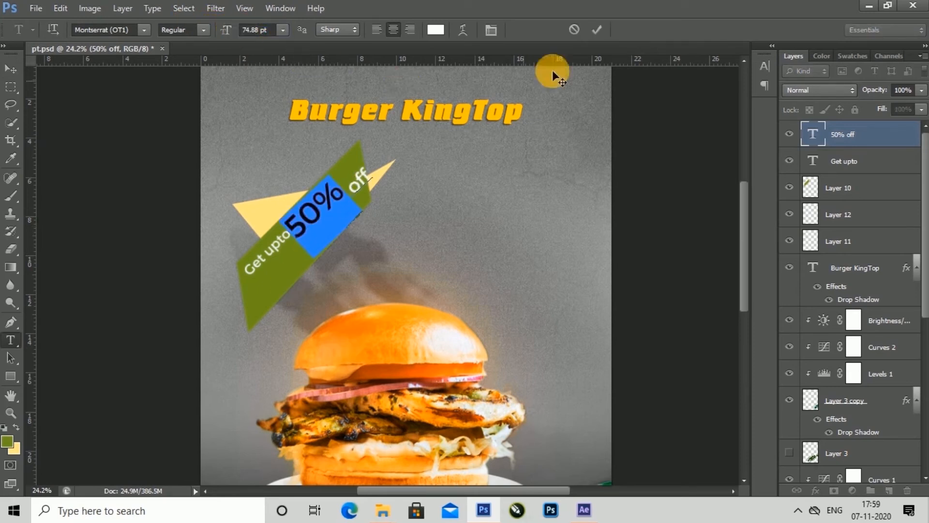
click(597, 30)
click(11, 73)
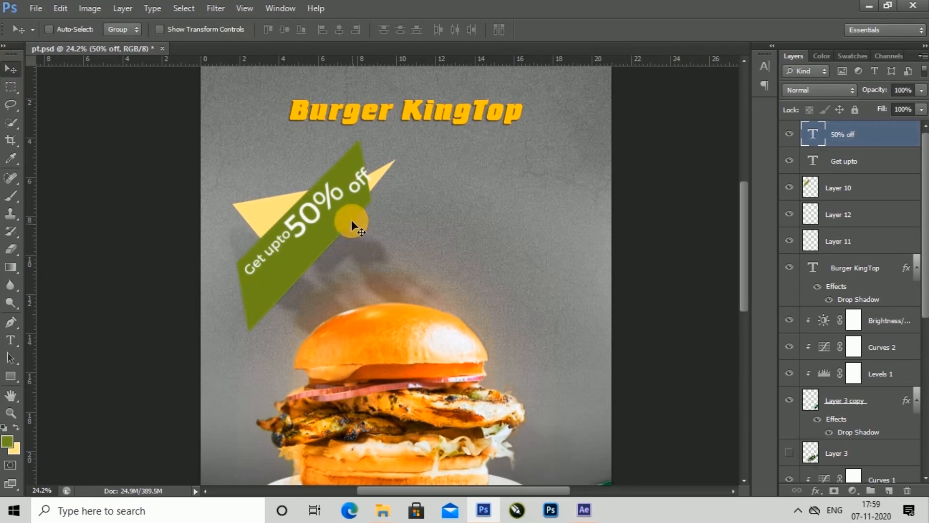
drag(329, 198, 343, 214)
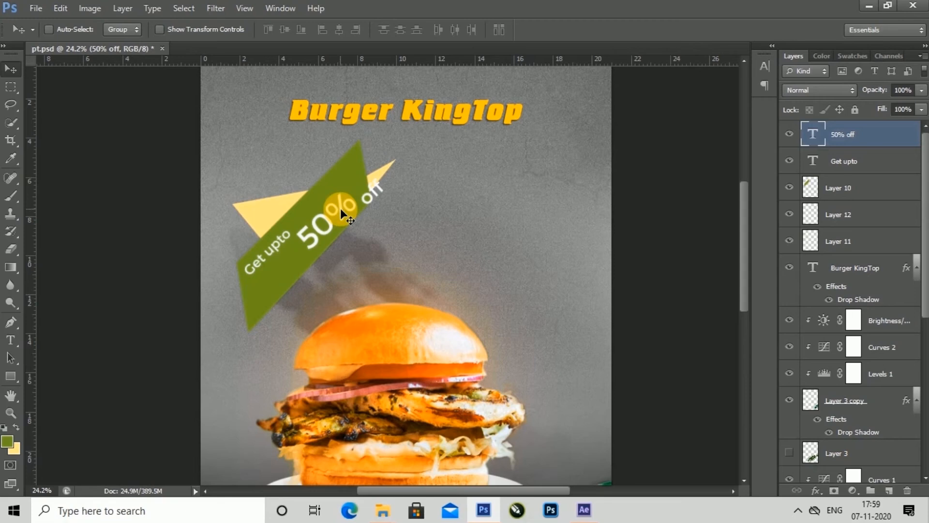
Step: Reduce the word "off" in the "50% off" text to 40.88 pt
click(10, 340)
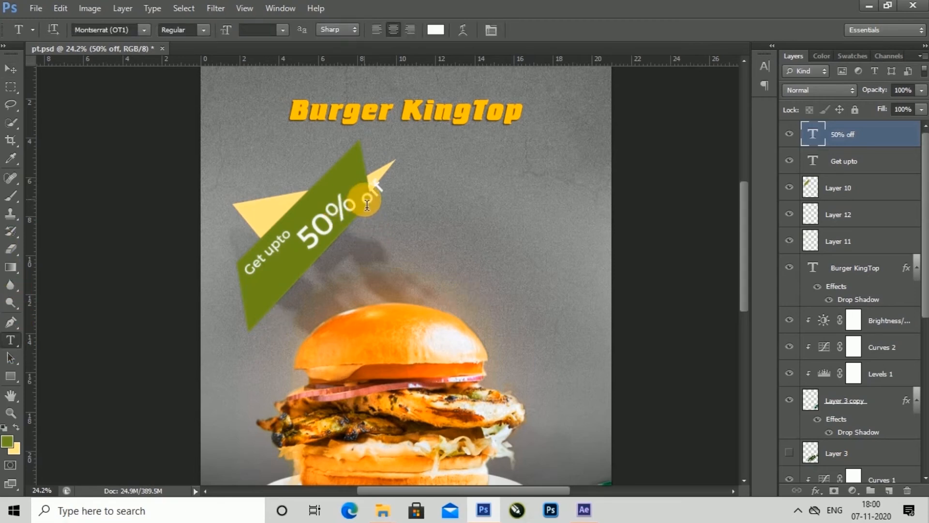
drag(367, 205, 364, 261)
drag(235, 37, 232, 36)
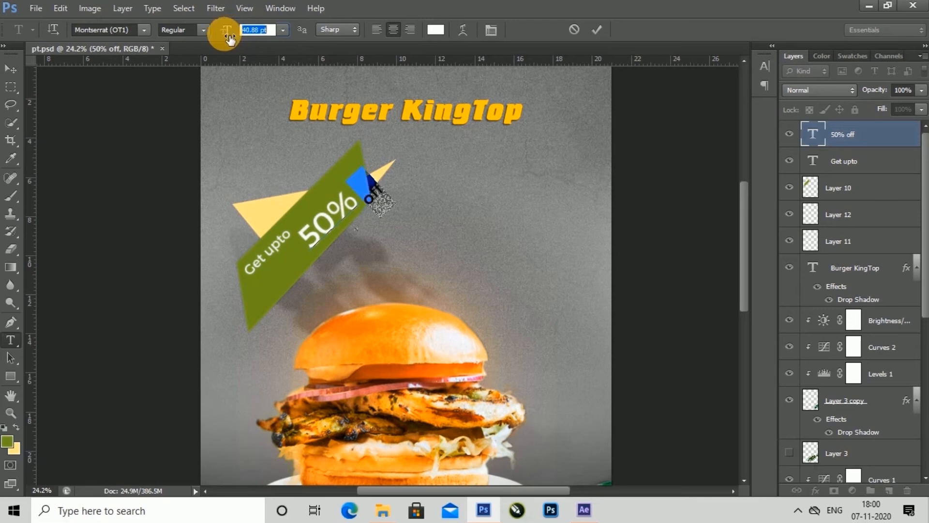
click(600, 30)
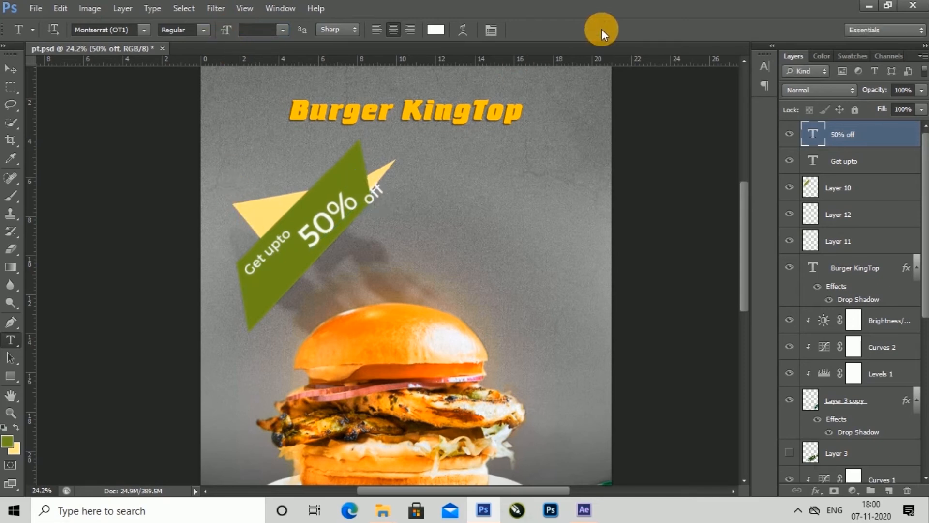
Step: Reduce the "Get upto" text on the green band to 30 pt
click(861, 171)
click(274, 254)
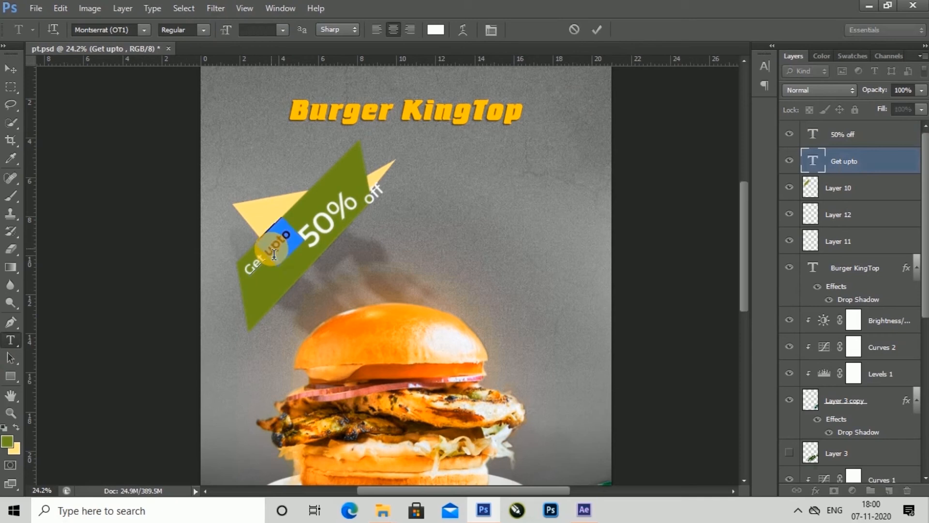
triple_click(267, 258)
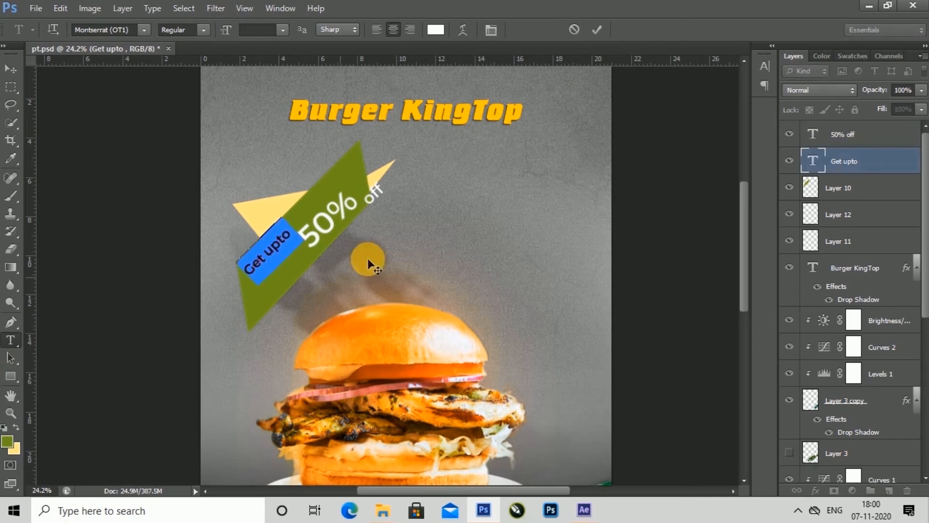
text(30)
key(Return)
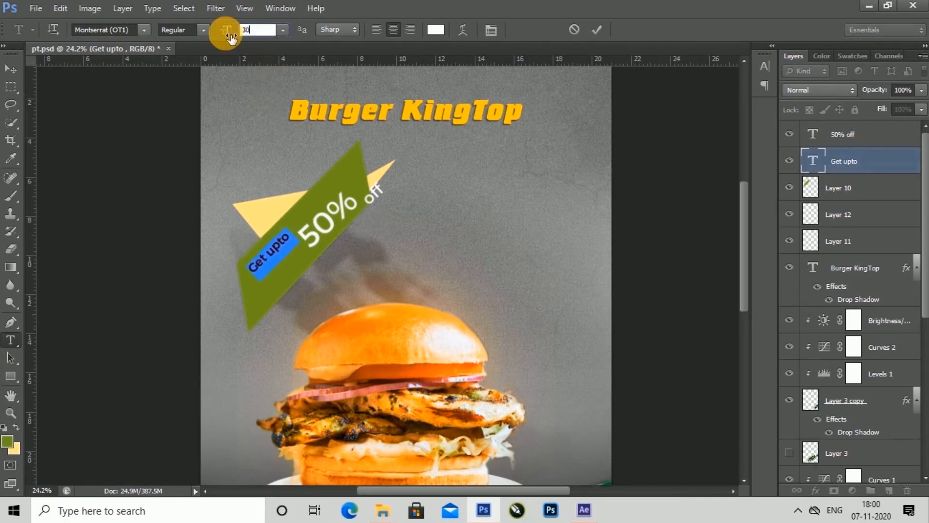
click(593, 31)
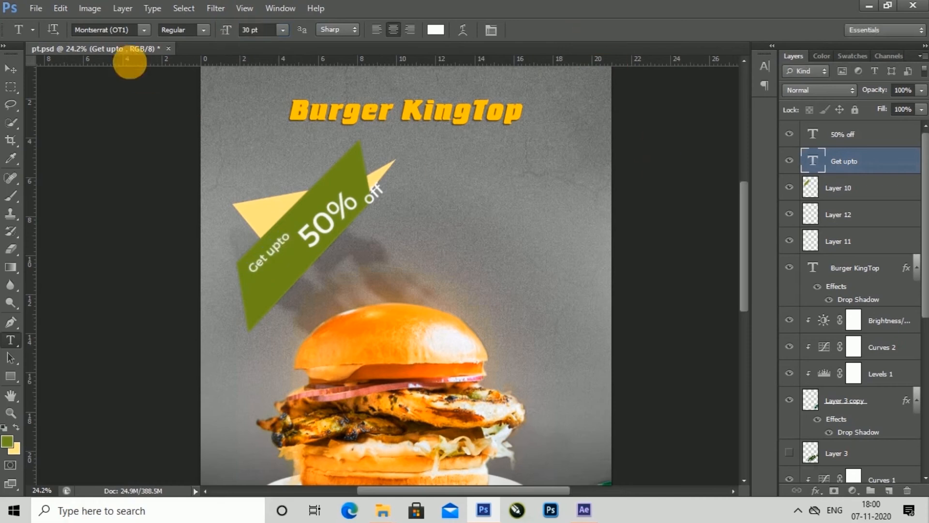
Step: Shift "Get upto" and "50% off" slightly toward the green band's lower-left end
click(11, 69)
drag(271, 251, 268, 253)
right_click(387, 211)
click(387, 214)
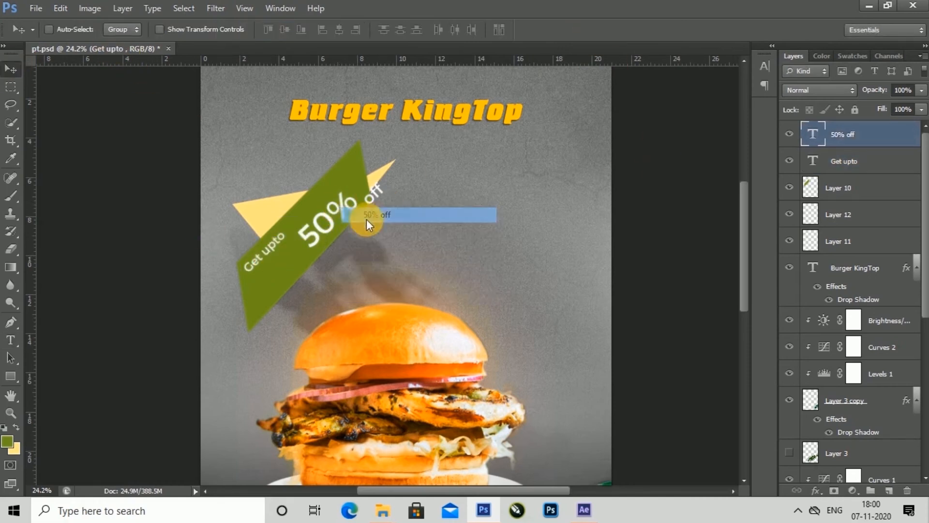
drag(330, 221, 322, 221)
Step: Reduce the word "off" in the "50% off" text to 30 pt
click(11, 339)
double_click(362, 204)
click(256, 29)
text(30)
key(Return)
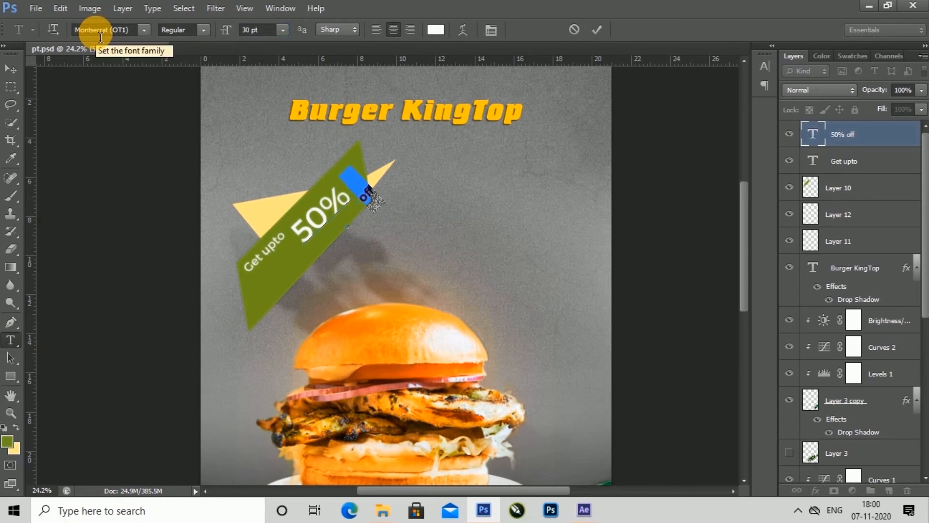
click(593, 30)
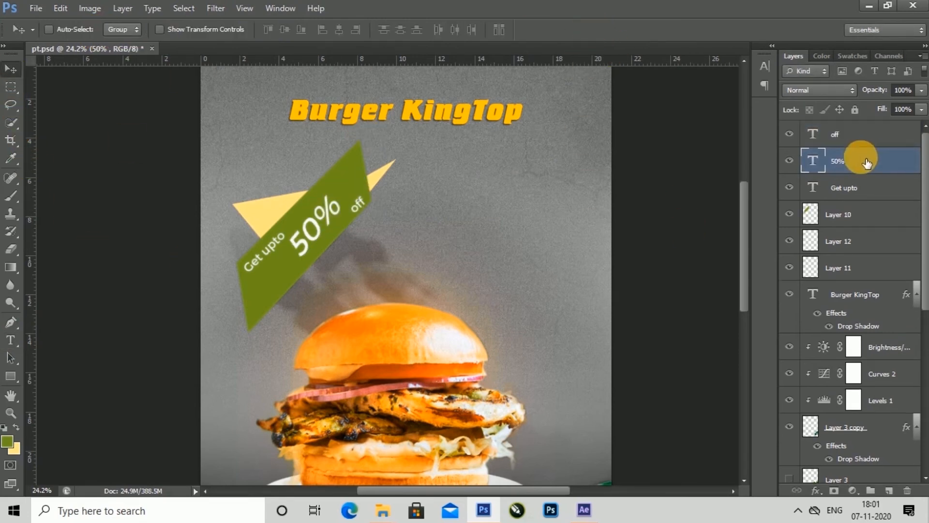
Step: Scale the separate "50%" text to about 120% and position it between "Get upto" and "off" on the band
key(ctrl+t)
drag(355, 270, 366, 274)
drag(314, 232, 323, 229)
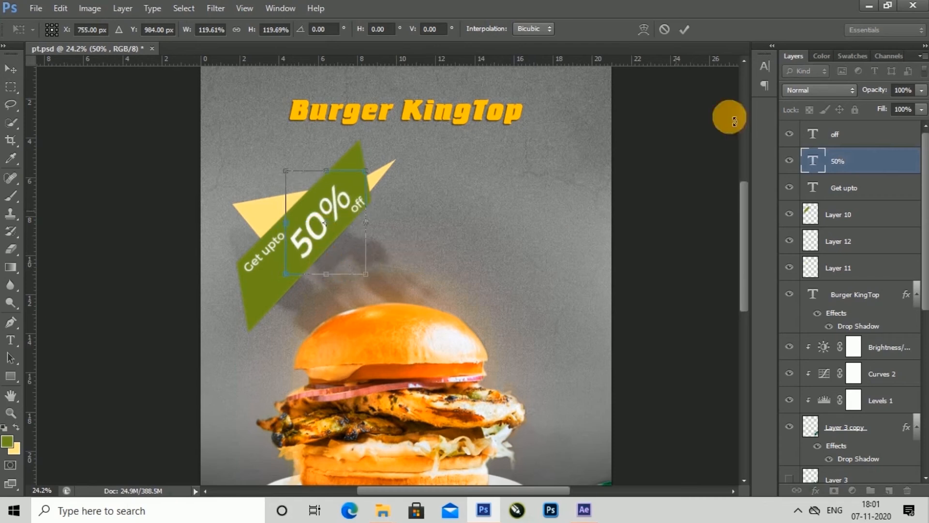
click(684, 29)
Step: Draw a 607 px circle beside the ribbon badge with no fill and a white 3 pt dashed stroke
scroll(316, 213, down, 5)
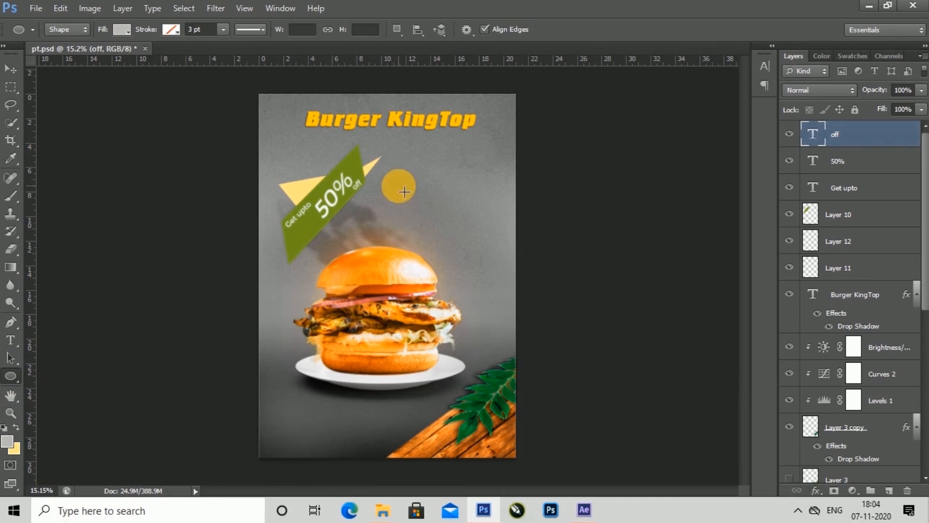
drag(405, 191, 436, 223)
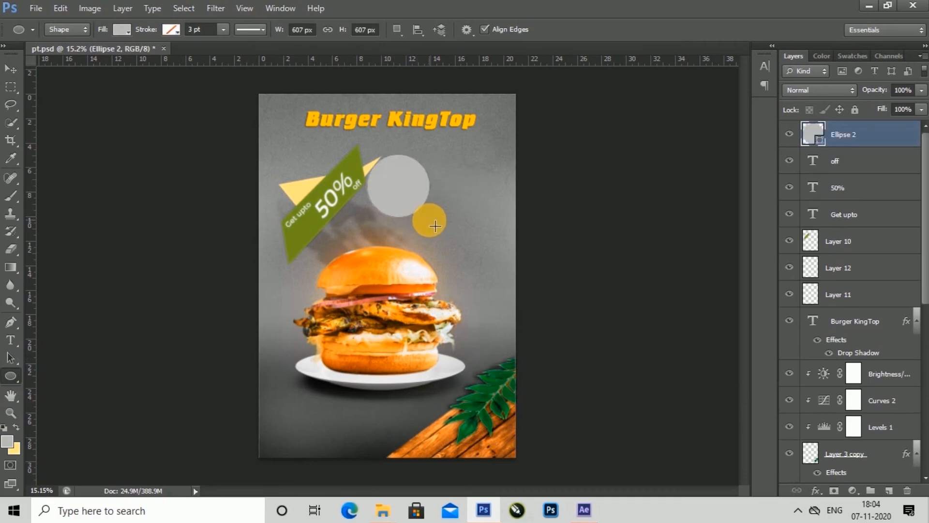
click(126, 30)
click(63, 55)
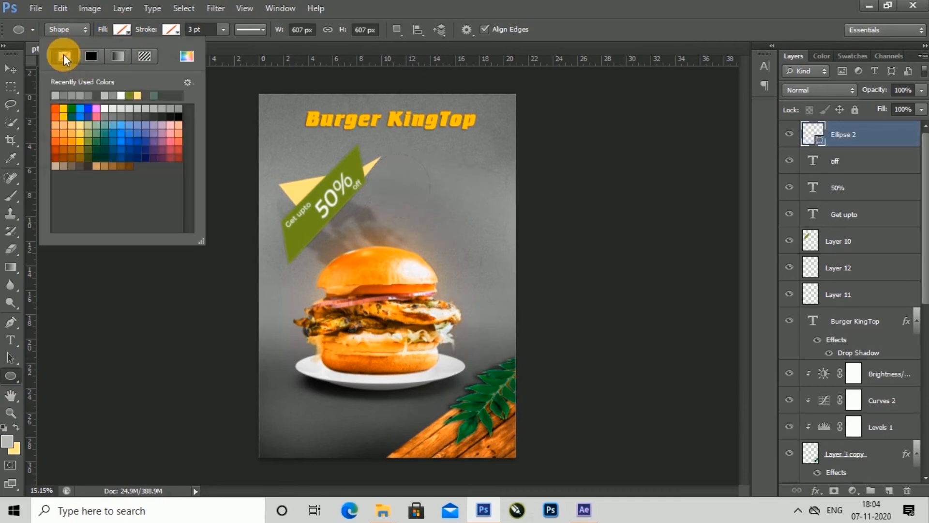
click(178, 30)
click(170, 95)
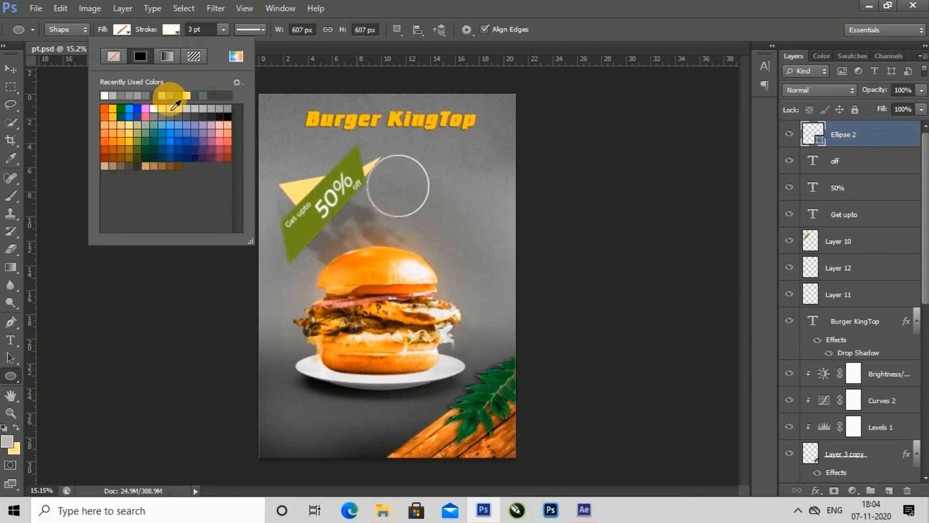
click(538, 31)
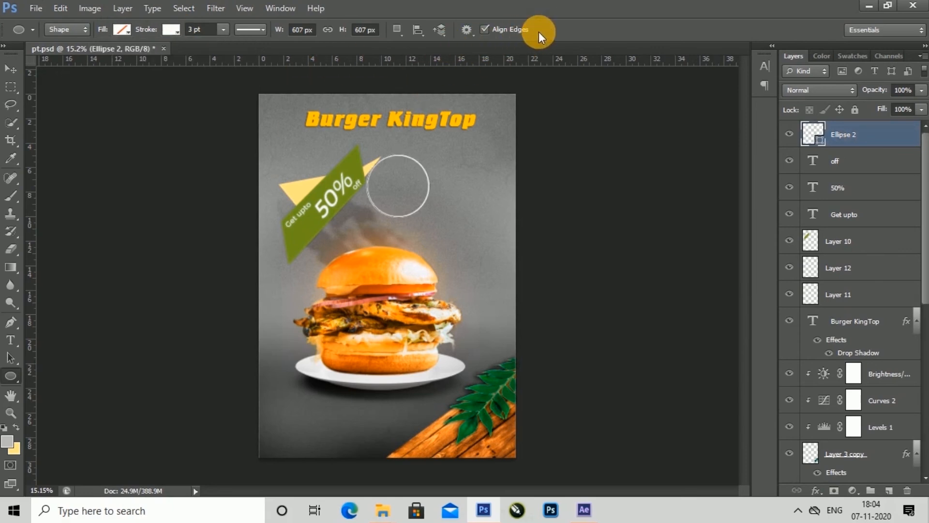
click(265, 31)
click(266, 92)
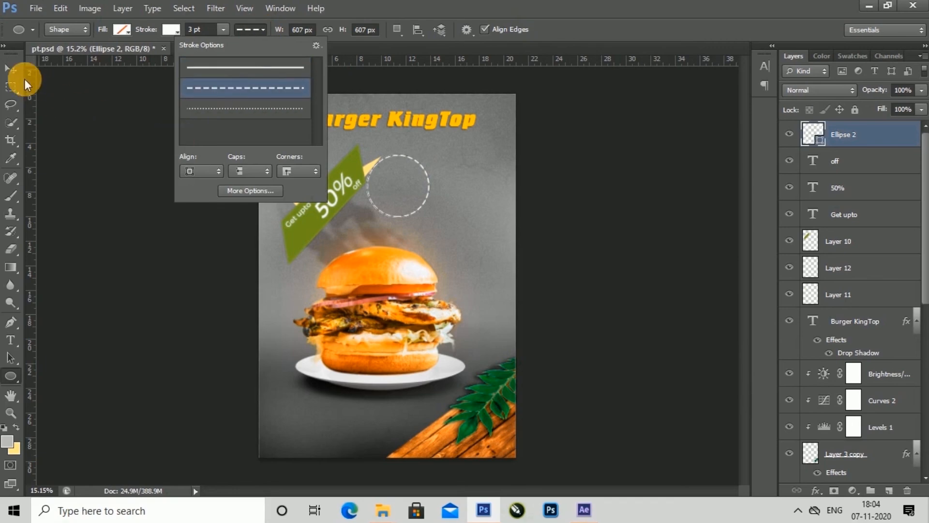
Step: Rasterize the dashed circle, move it onto the ribbon badge and place its layer beneath Layer 11
click(10, 70)
right_click(861, 138)
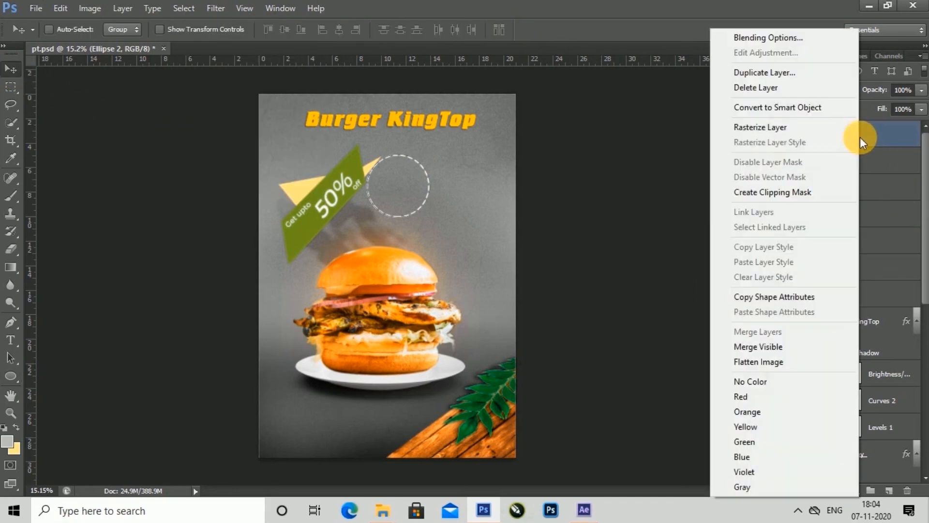
click(756, 128)
drag(421, 164, 356, 183)
drag(866, 139, 910, 318)
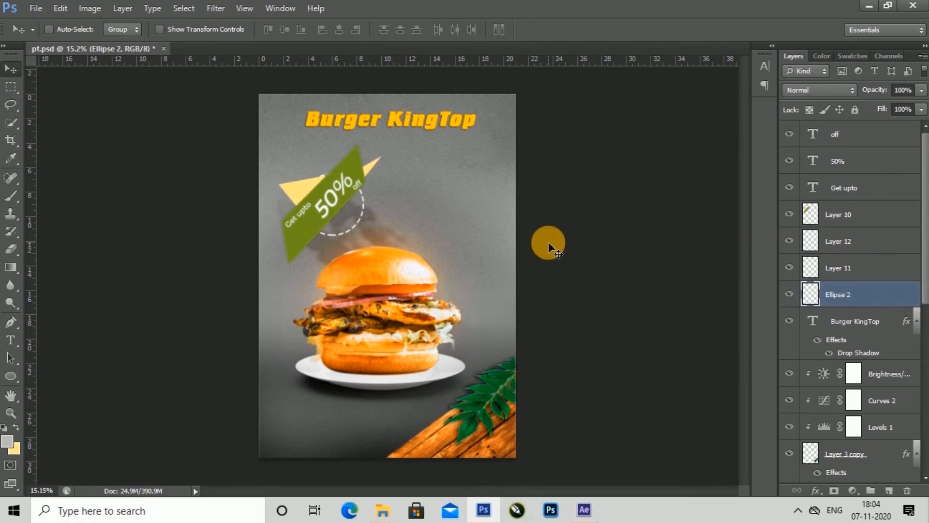
key(e)
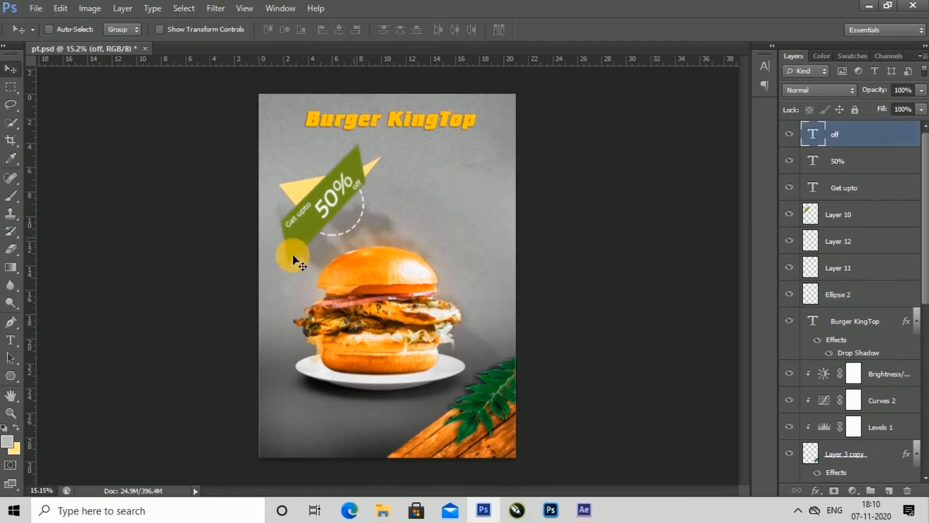
click(10, 374)
click(523, 30)
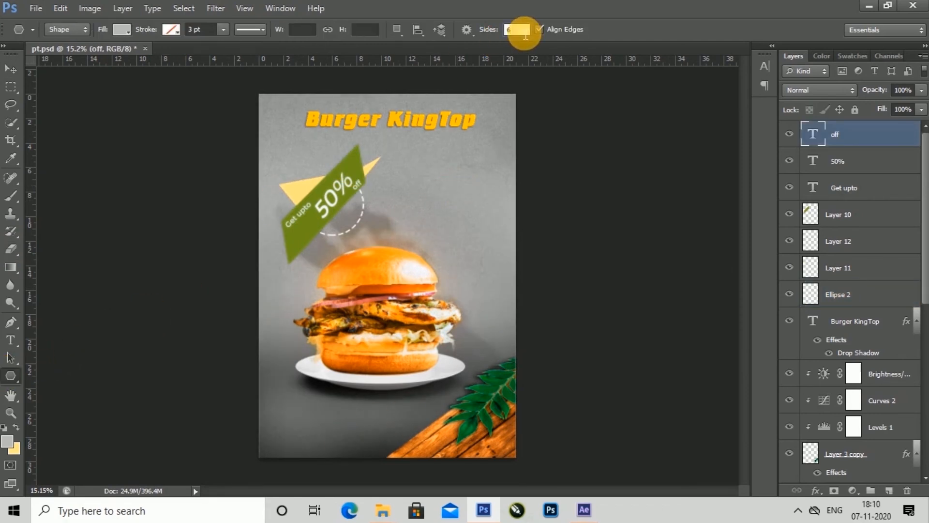
drag(440, 185, 473, 225)
key(ctrl+z)
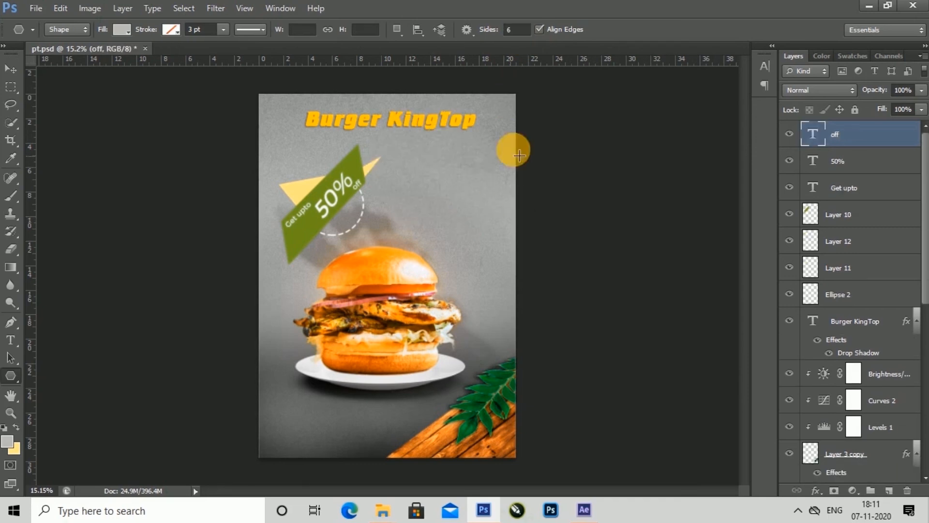
Step: Draw a six-sided star polygon with smooth corners, 5% indent and smooth indents on the poster's upper-right area
click(466, 30)
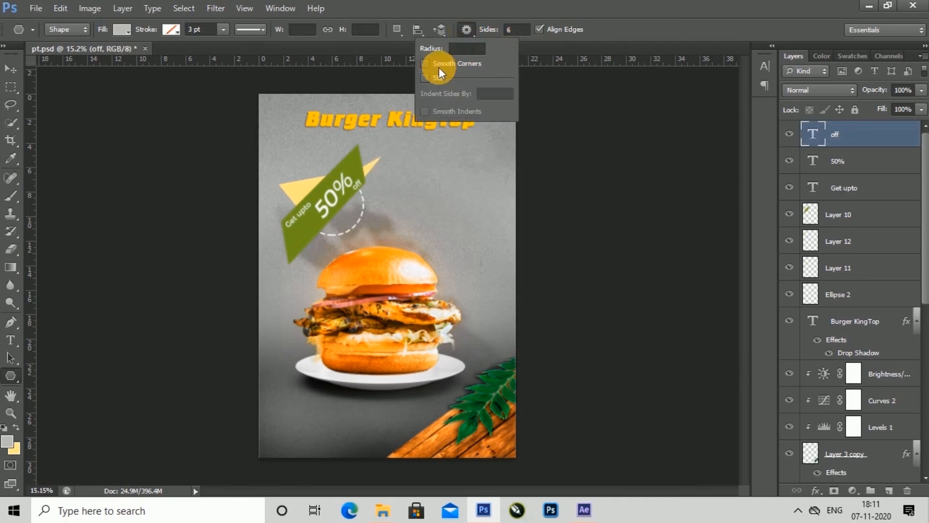
click(426, 77)
click(425, 110)
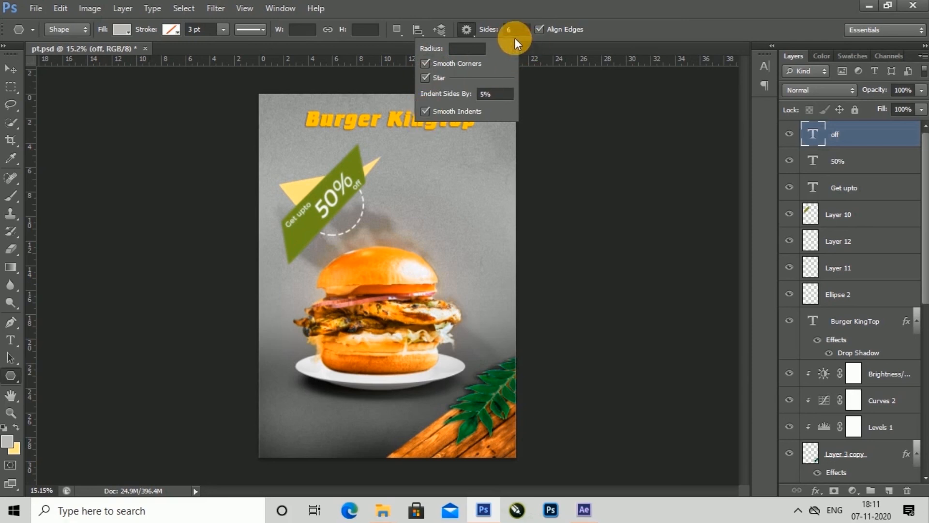
click(494, 93)
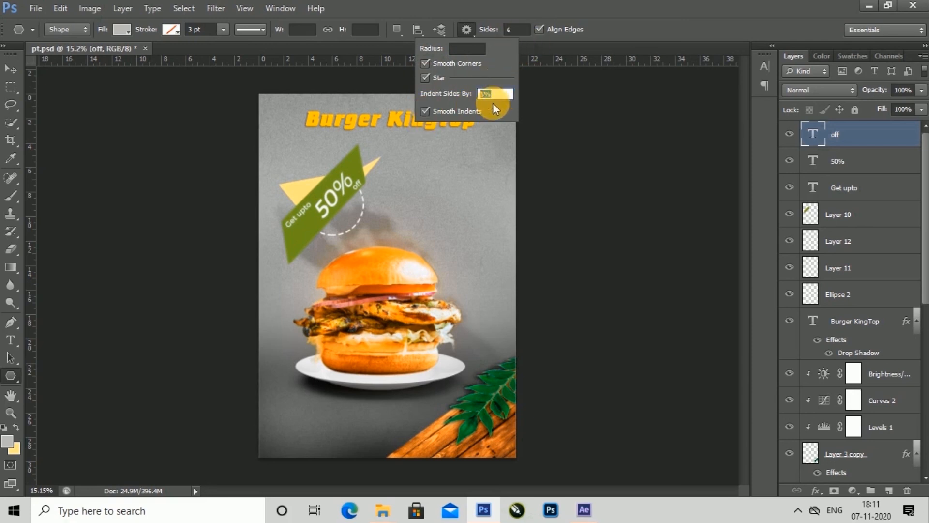
click(602, 31)
drag(419, 175, 446, 201)
Step: Select the polygon's outline and fill it with a light grey-to-transparent gradient
key(ctrl+Return)
key(g)
click(71, 28)
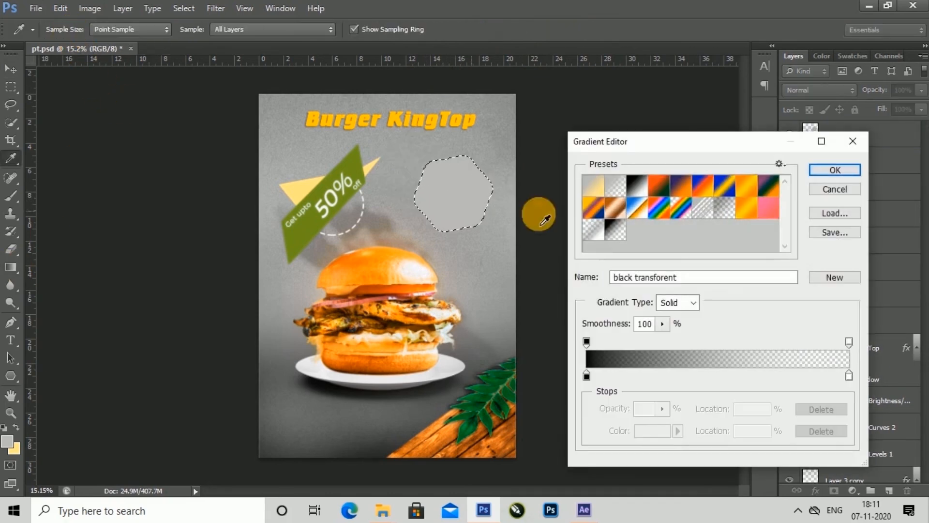
click(602, 237)
key(Return)
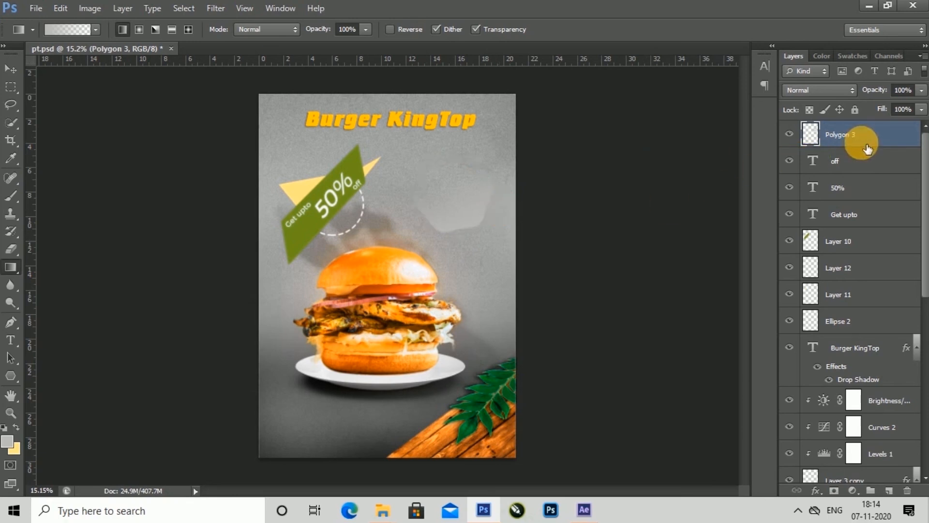
Step: Add the text "Only Limited Offes" over the polygon in 30 pt Montserrat and colour it white
click(13, 339)
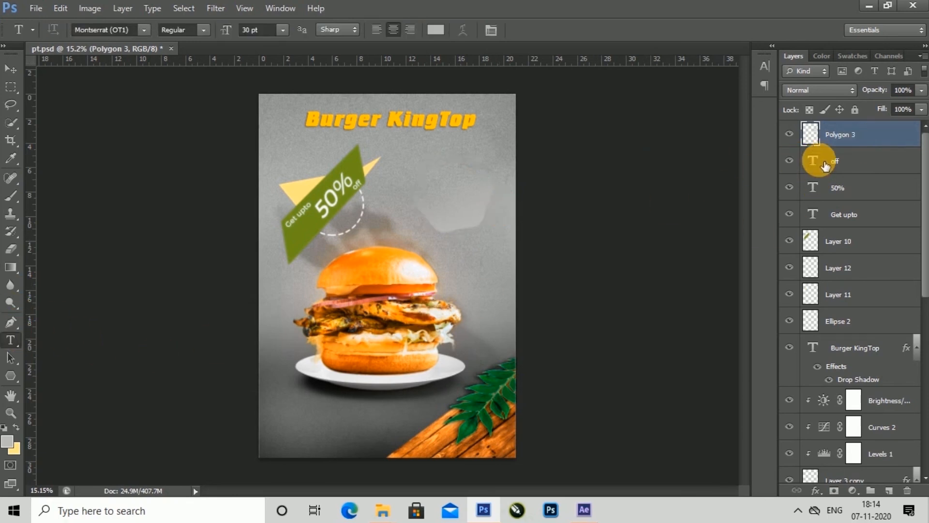
click(439, 182)
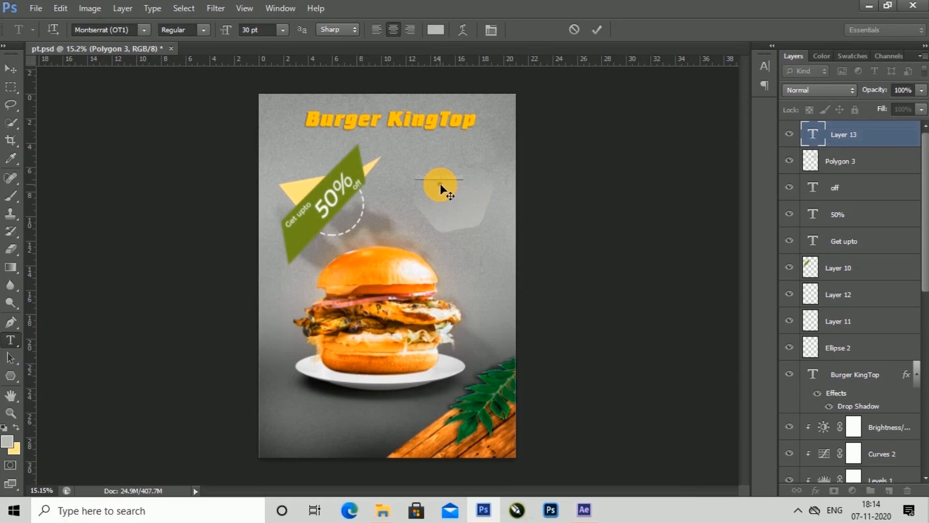
text(Opening Hours)
key(ctrl+a)
click(435, 30)
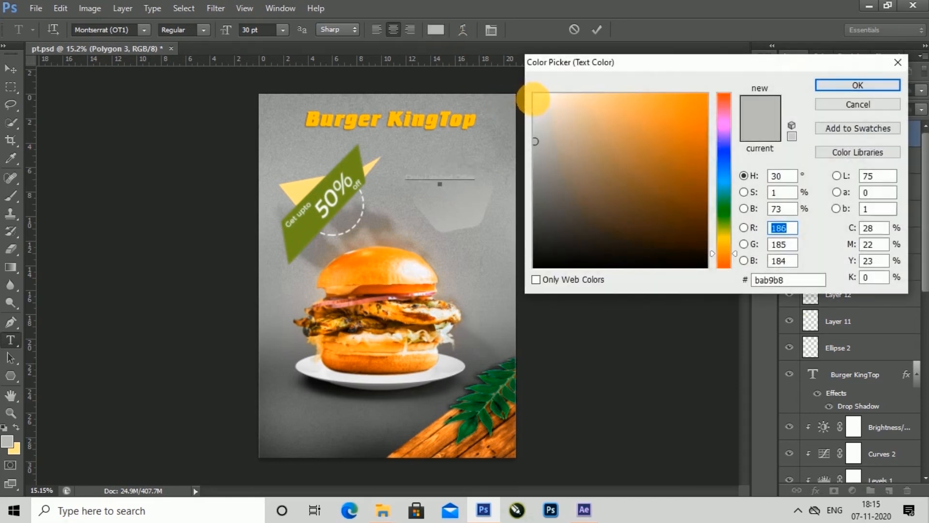
click(534, 96)
click(853, 85)
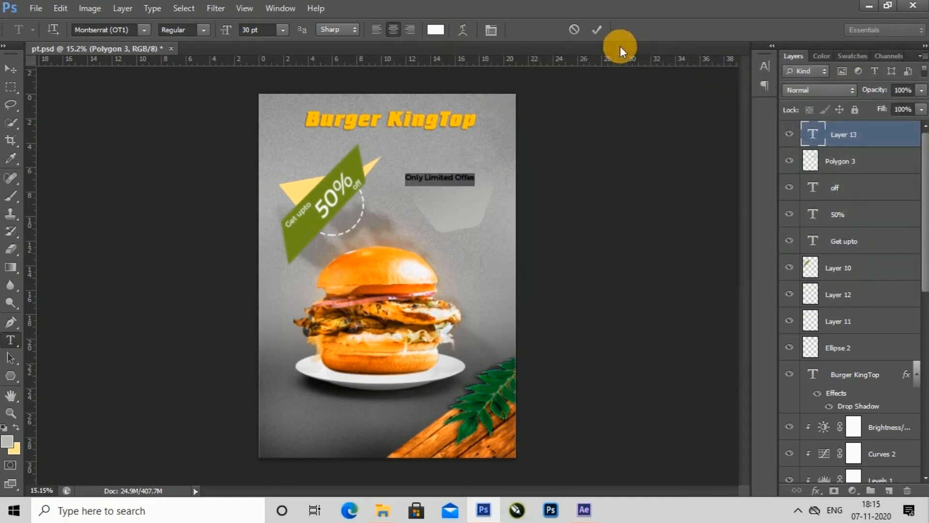
click(597, 30)
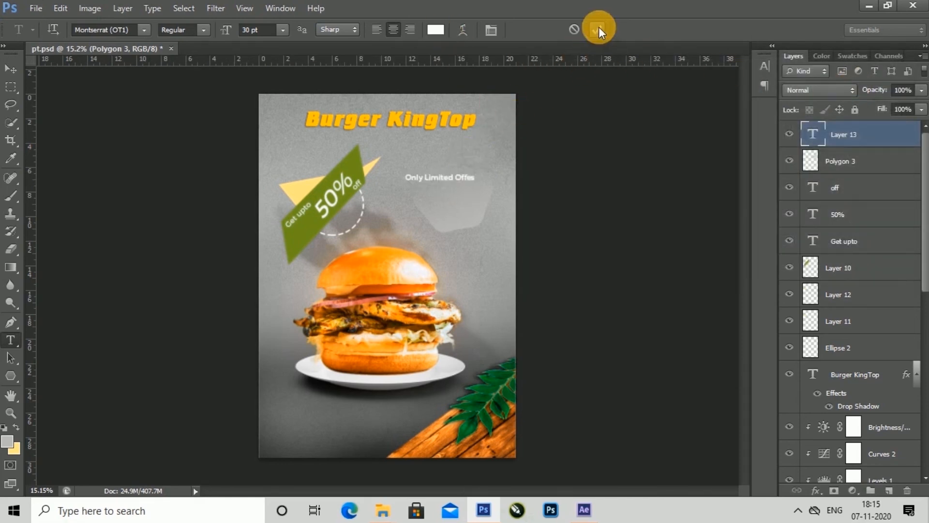
Step: Break "Only Limited Offes" into three lines with one word on each
click(425, 178)
key(Return)
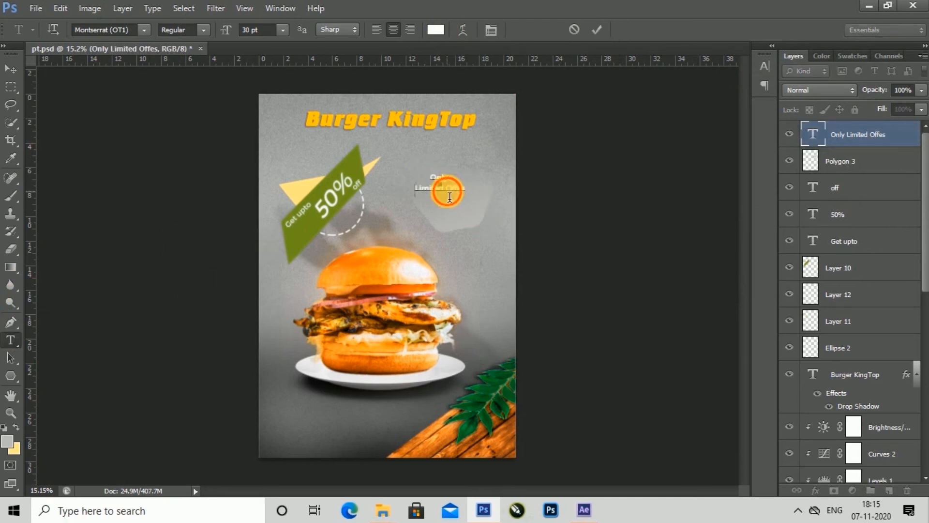
key(Return)
click(597, 30)
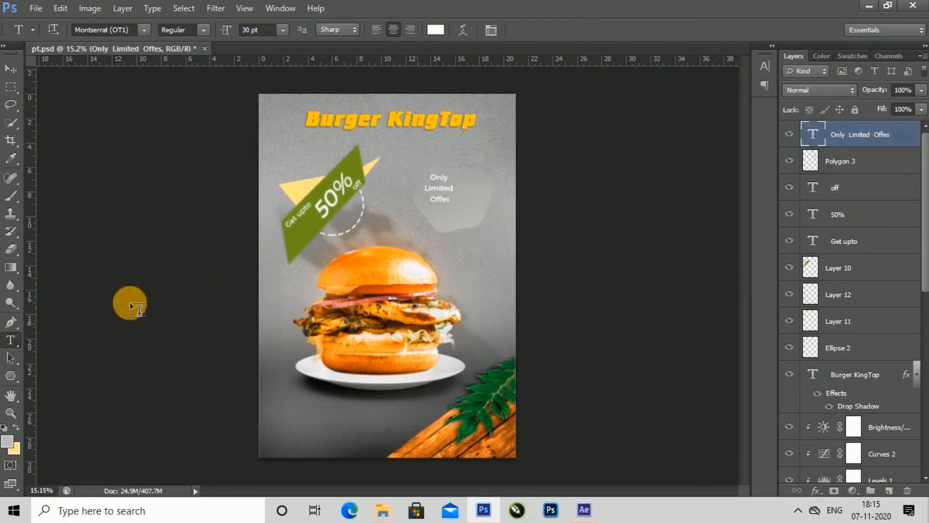
Step: Enlarge the three-line "Only Limited Offes" text to 58.92 pt and centre it over the polygon
click(16, 71)
key(ctrl+t)
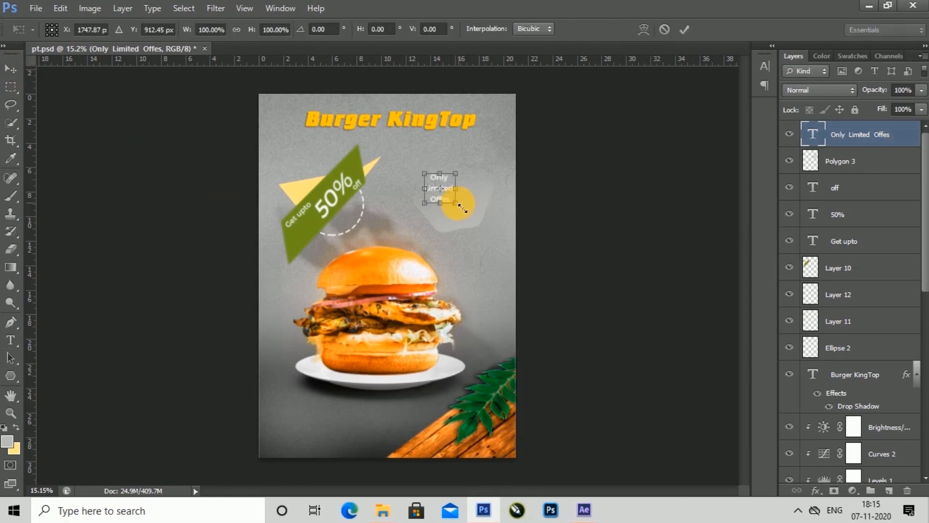
mouse_move(457, 206)
mouse_down()
mouse_move(473, 213)
mouse_move(464, 191)
mouse_up()
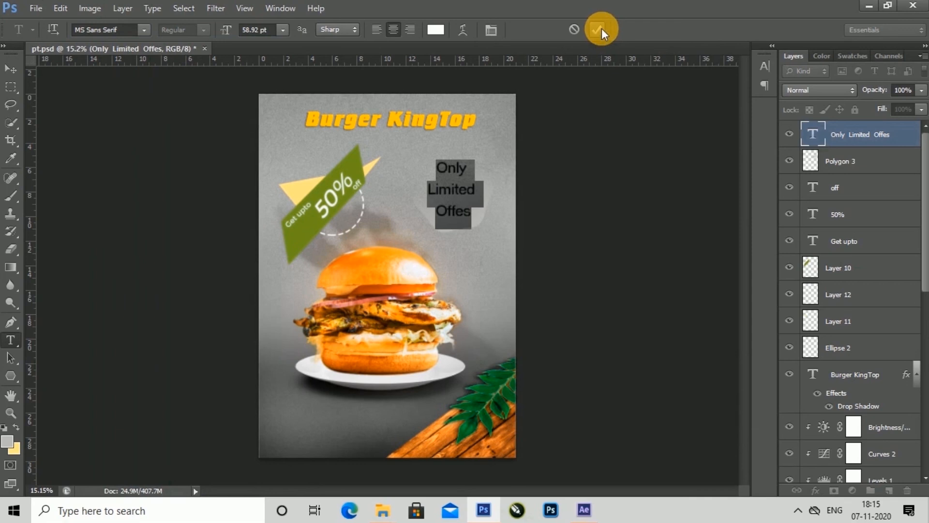
click(602, 28)
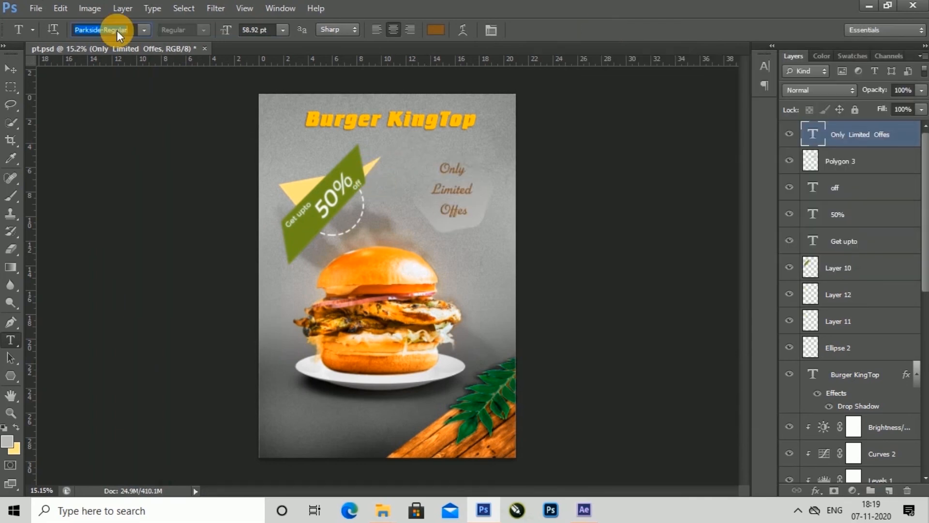
Step: Set the letter tracking of the "Only Limited Offes" text to 80
click(490, 30)
click(677, 110)
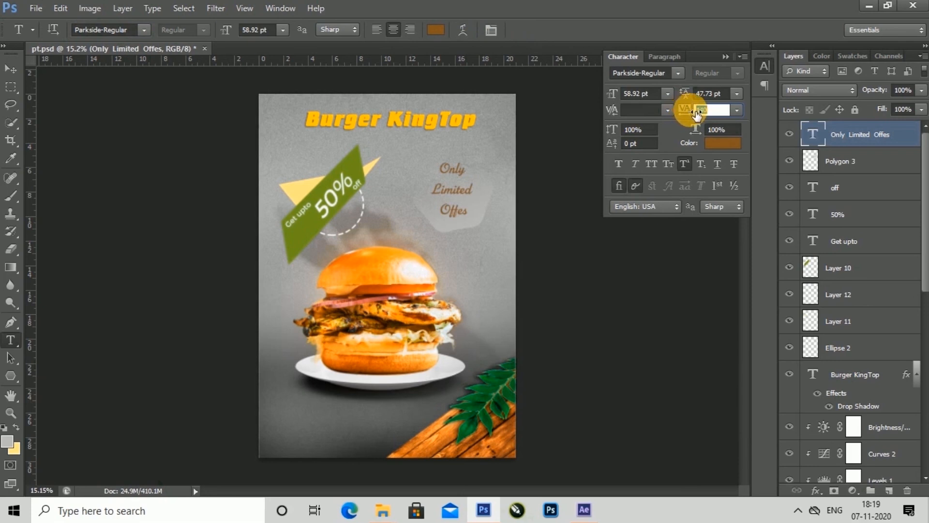
drag(694, 111, 693, 112)
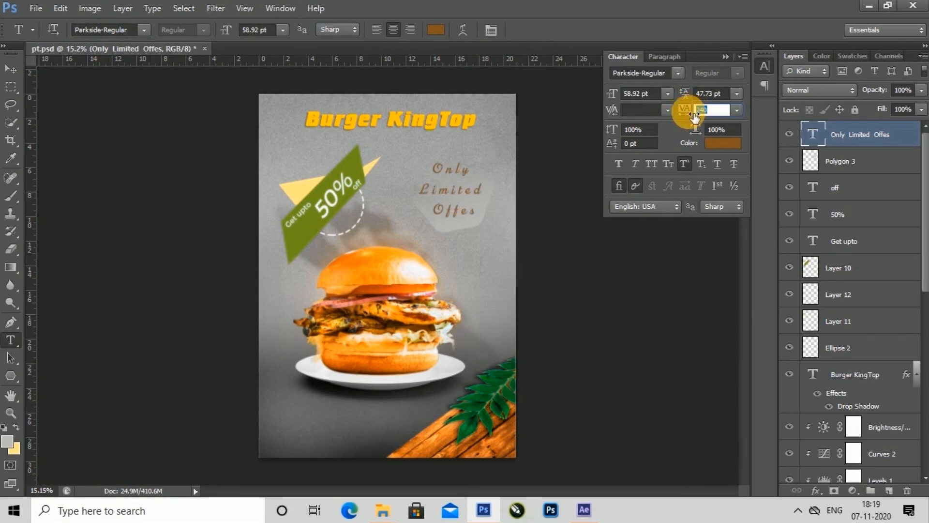
text(8)
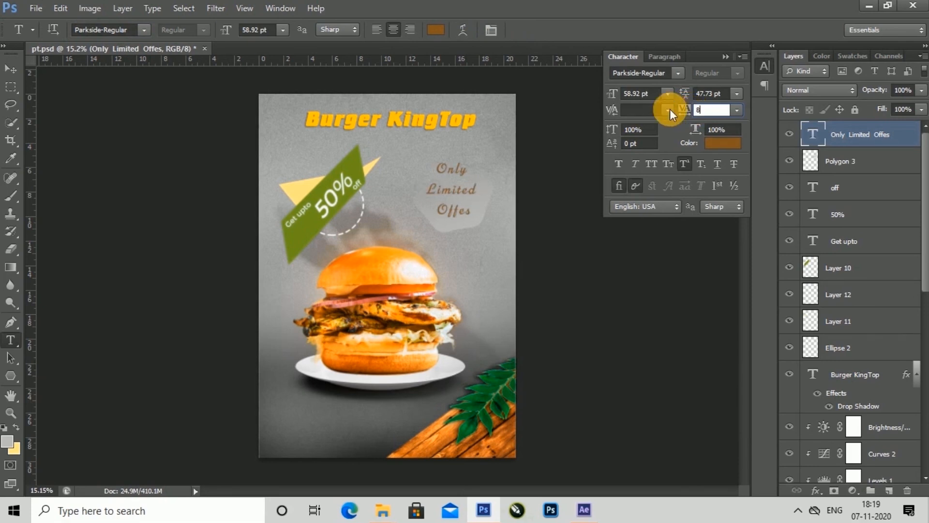
text(0)
key(Return)
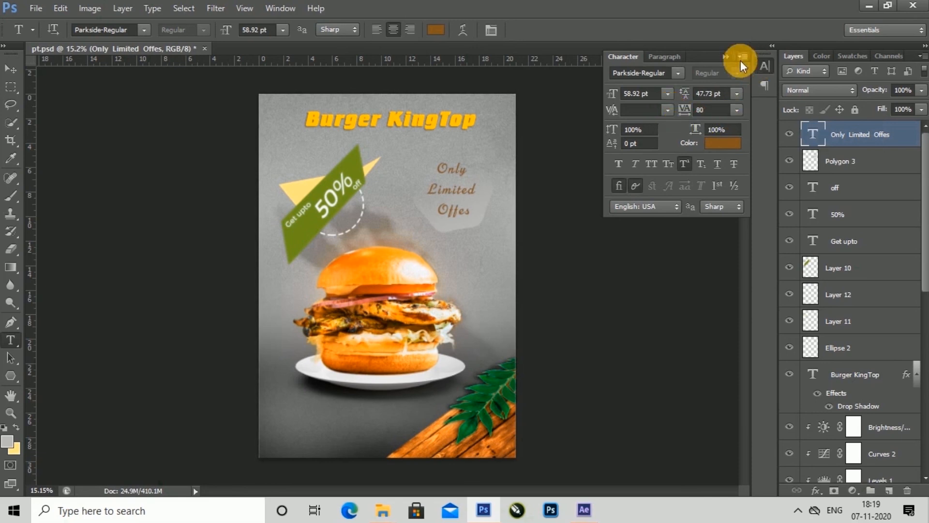
click(726, 57)
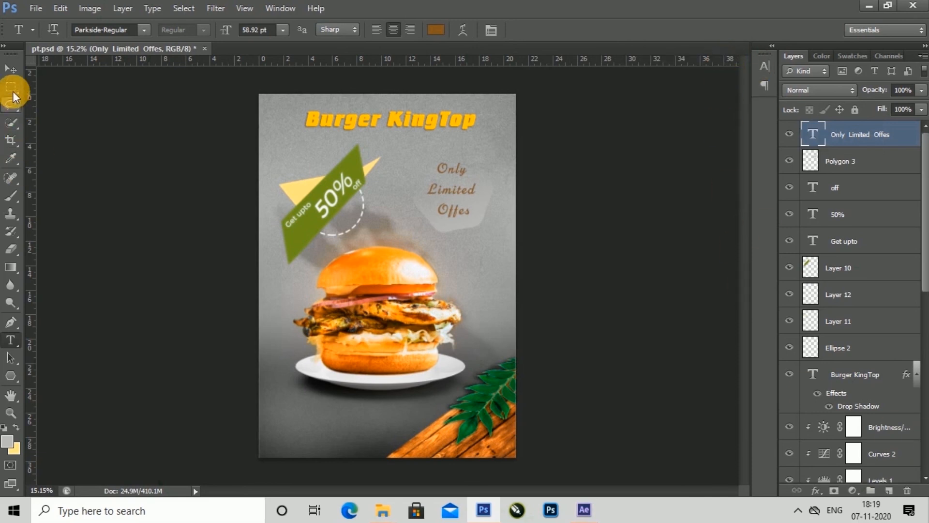
click(11, 71)
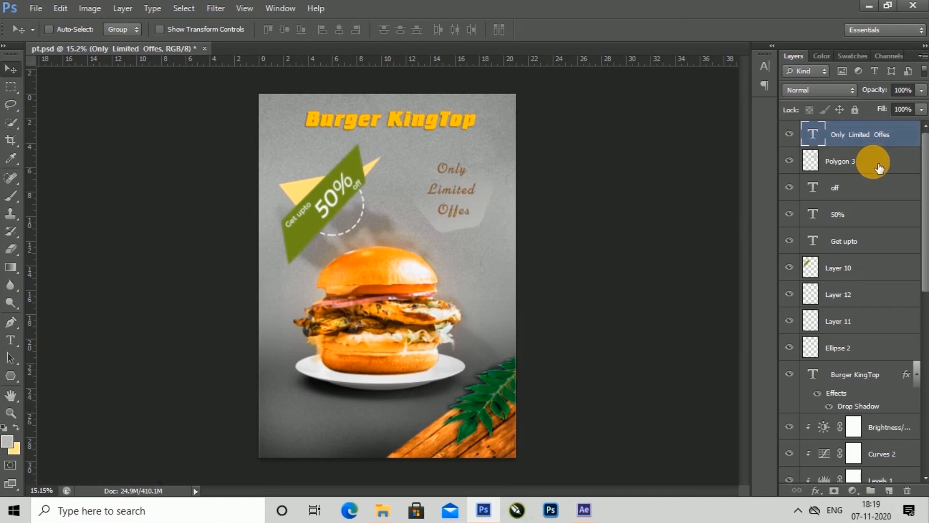
click(853, 161)
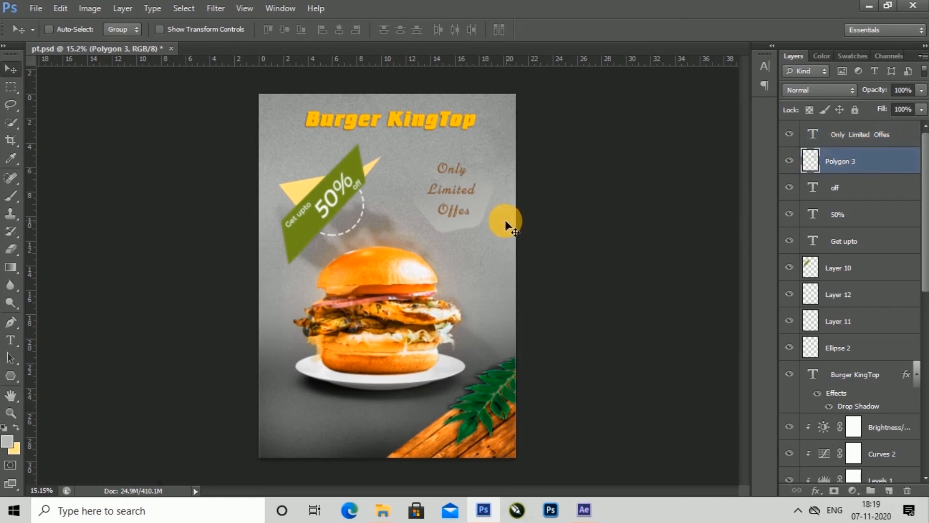
click(860, 141)
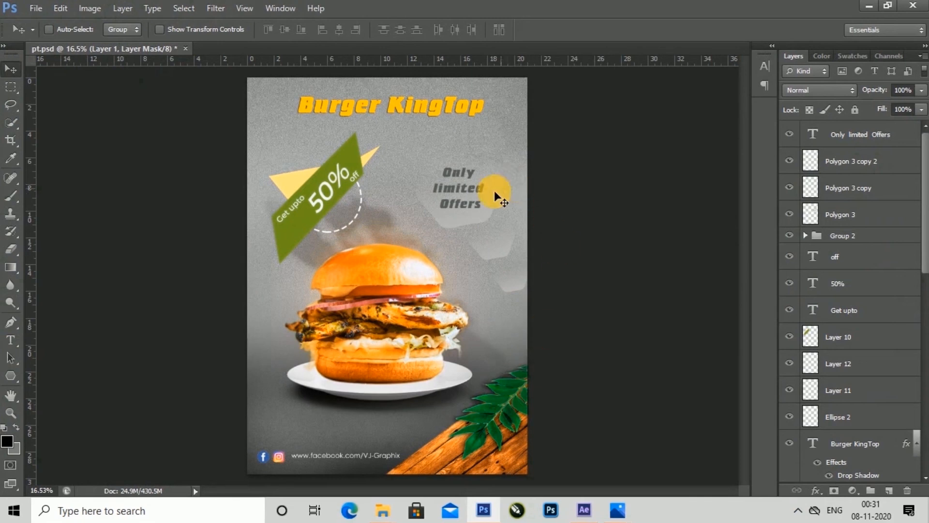
Step: Lower the opacity of the masked grey background texture on Layer 1 to 75%
drag(922, 244, 911, 432)
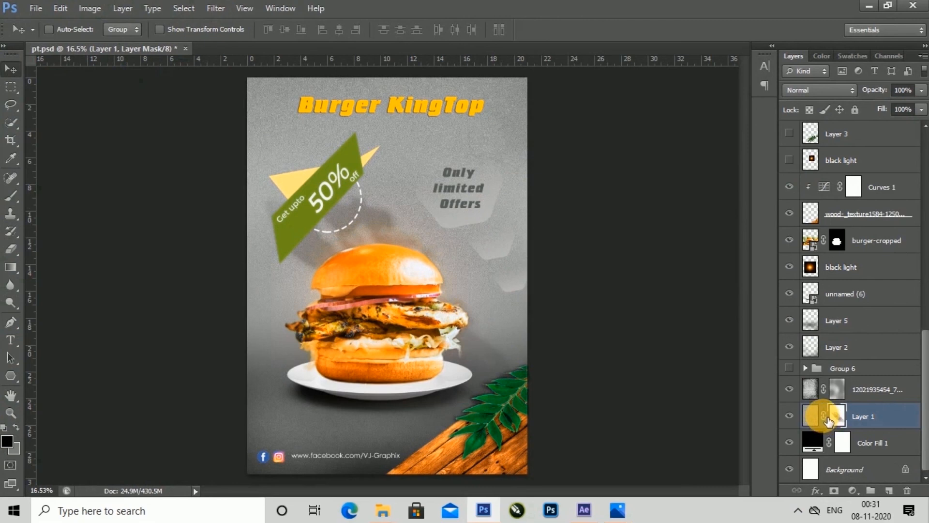
click(921, 90)
click(922, 105)
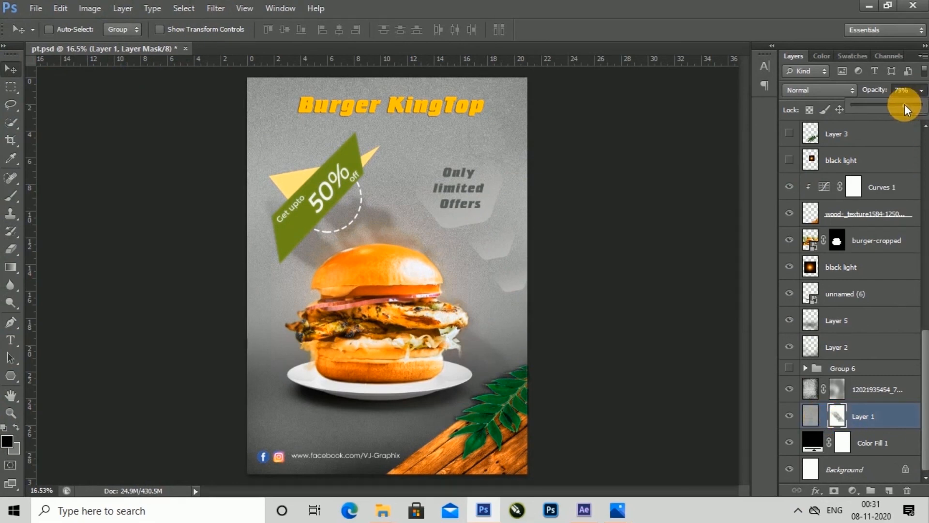
drag(905, 103, 903, 104)
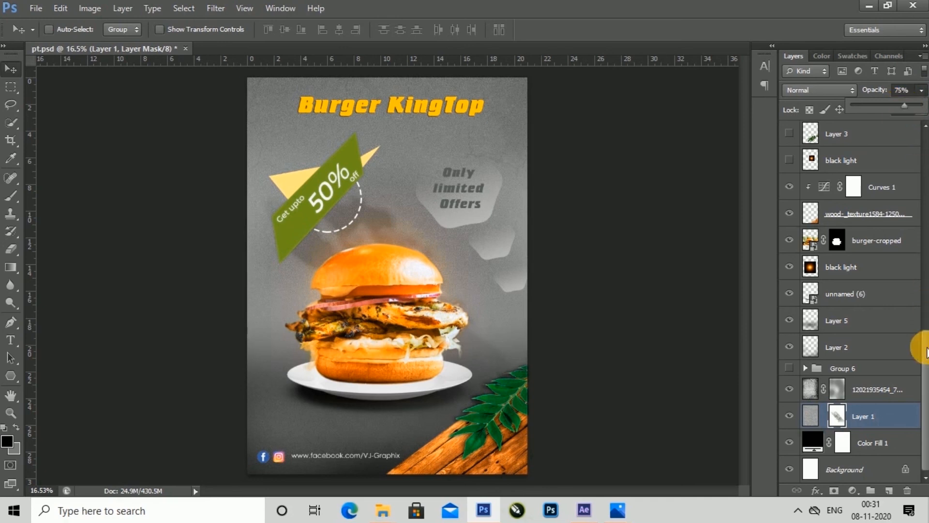
click(823, 416)
click(823, 416)
Step: Group all layers from the "Only limited Offers" text down to Color Fill 1, leaving the Background layer out
drag(924, 393, 921, 134)
click(905, 135)
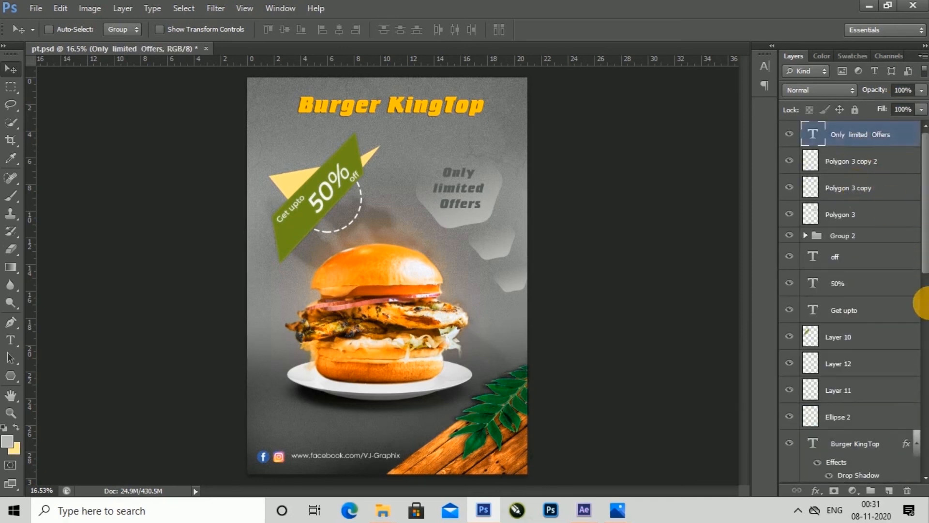
drag(922, 249, 922, 489)
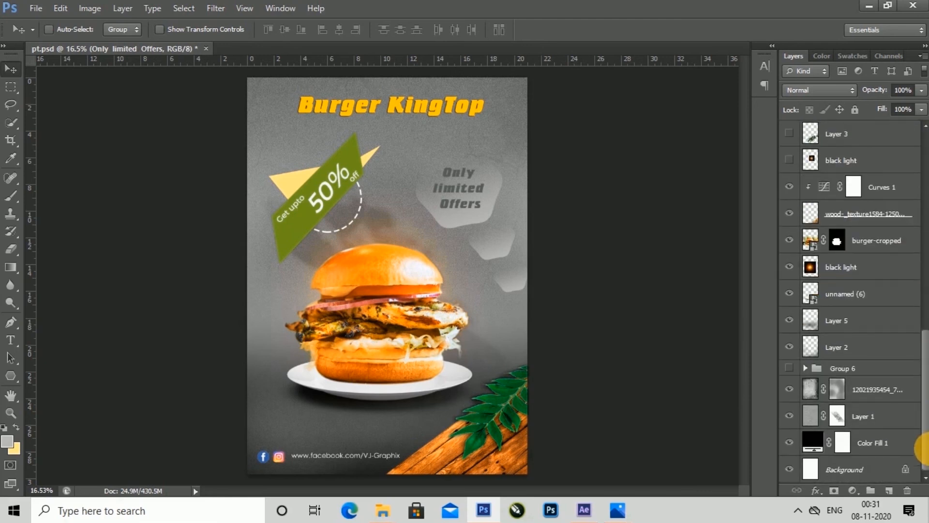
shift+click(884, 448)
key(ctrl+g)
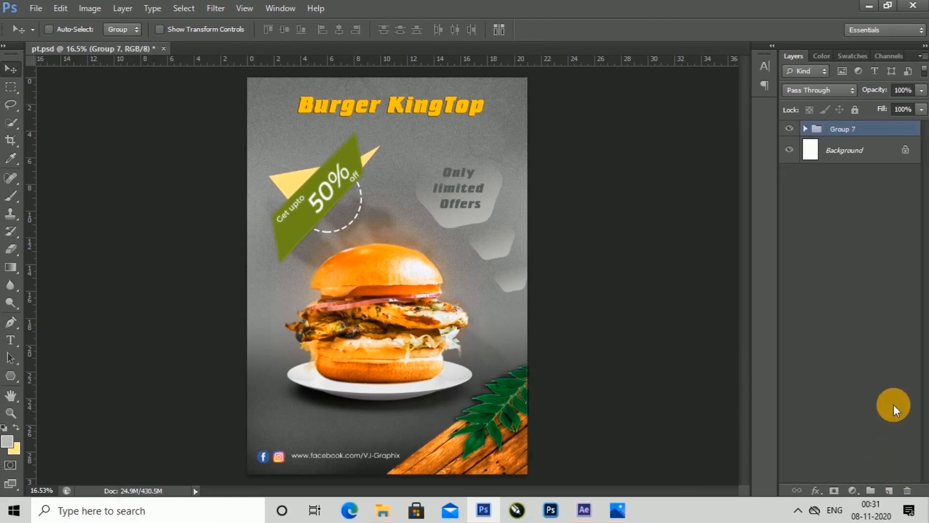